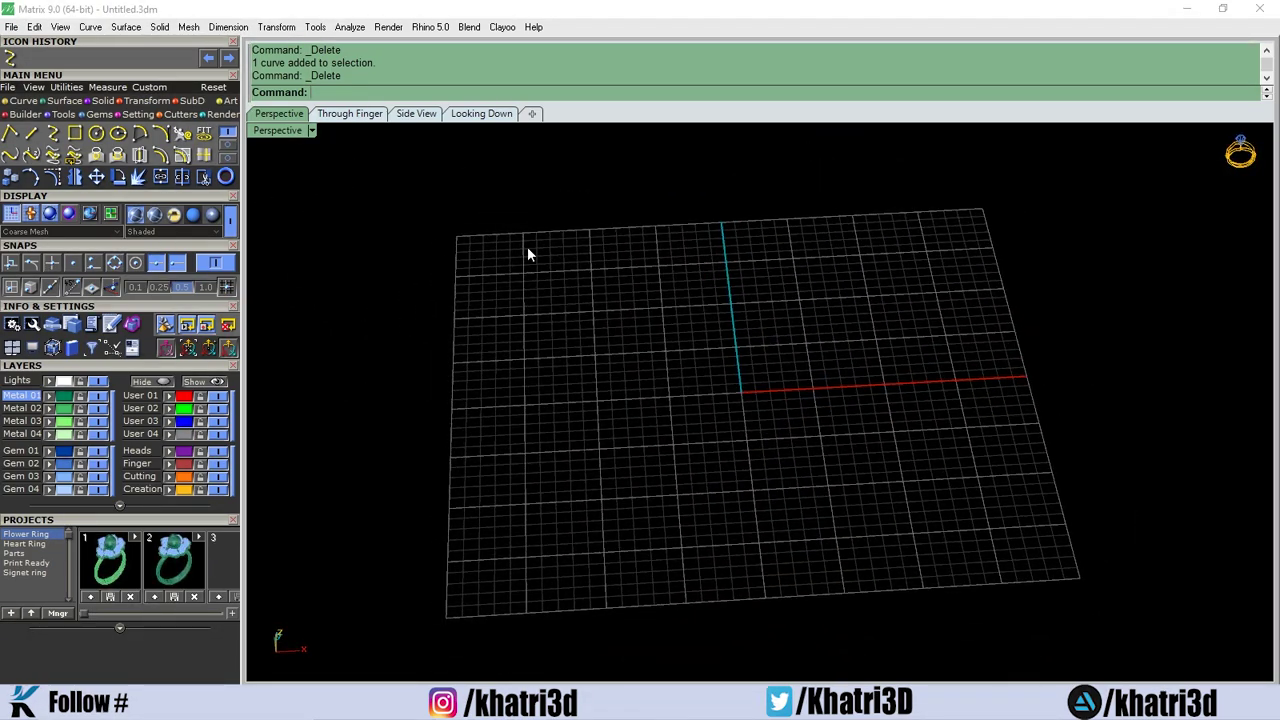
Enable the Near and point snaps, suspend all object snapping, and make User 01 the current layer.
left_click(92, 265)
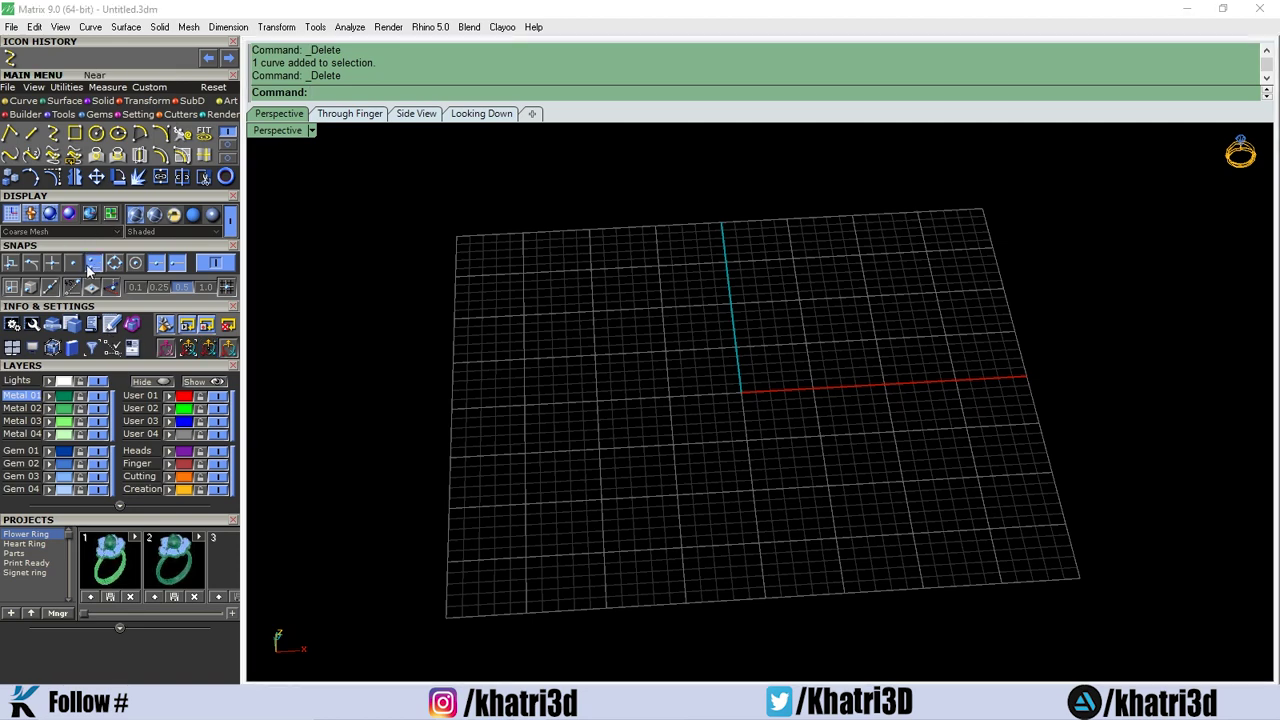
left_click(74, 264)
left_click(214, 263)
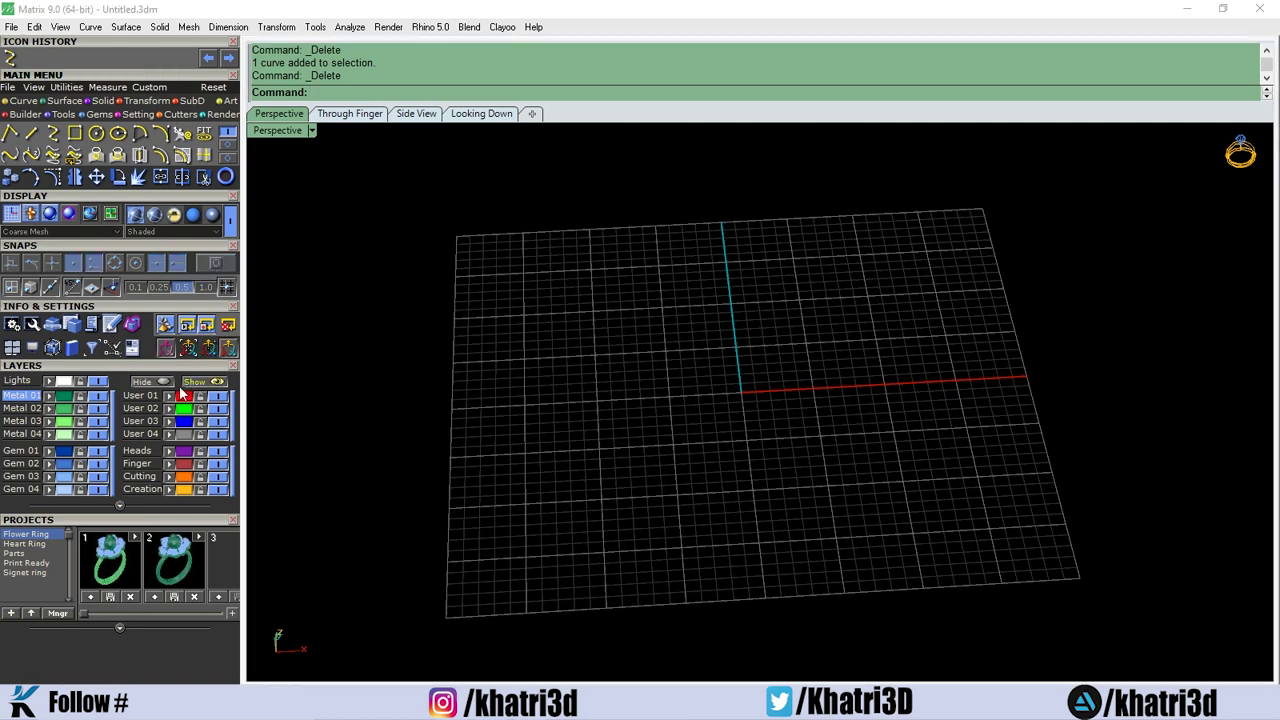
left_click(149, 399)
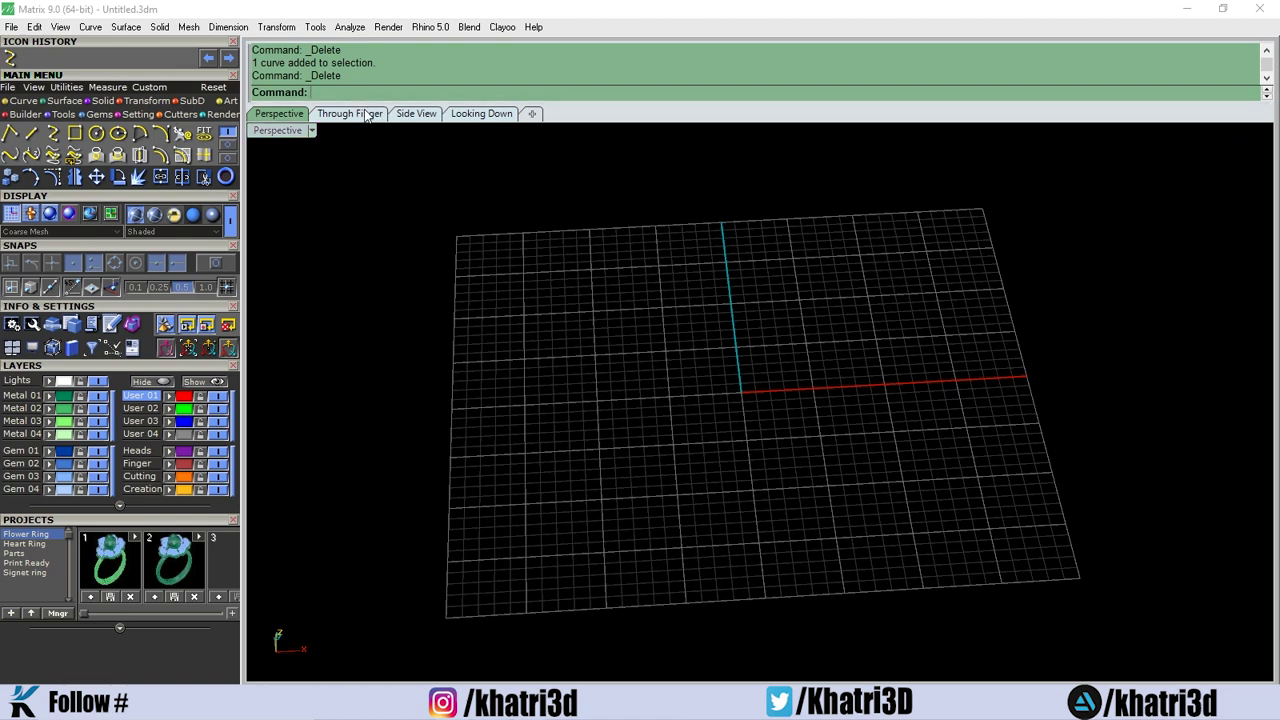
Draw a three-point interpolated curve in the Through Finger view, bowing outward beside the vertical axis and ending at the origin 0,0,0.
left_click(369, 115)
right_click_drag(707, 328, 684, 387)
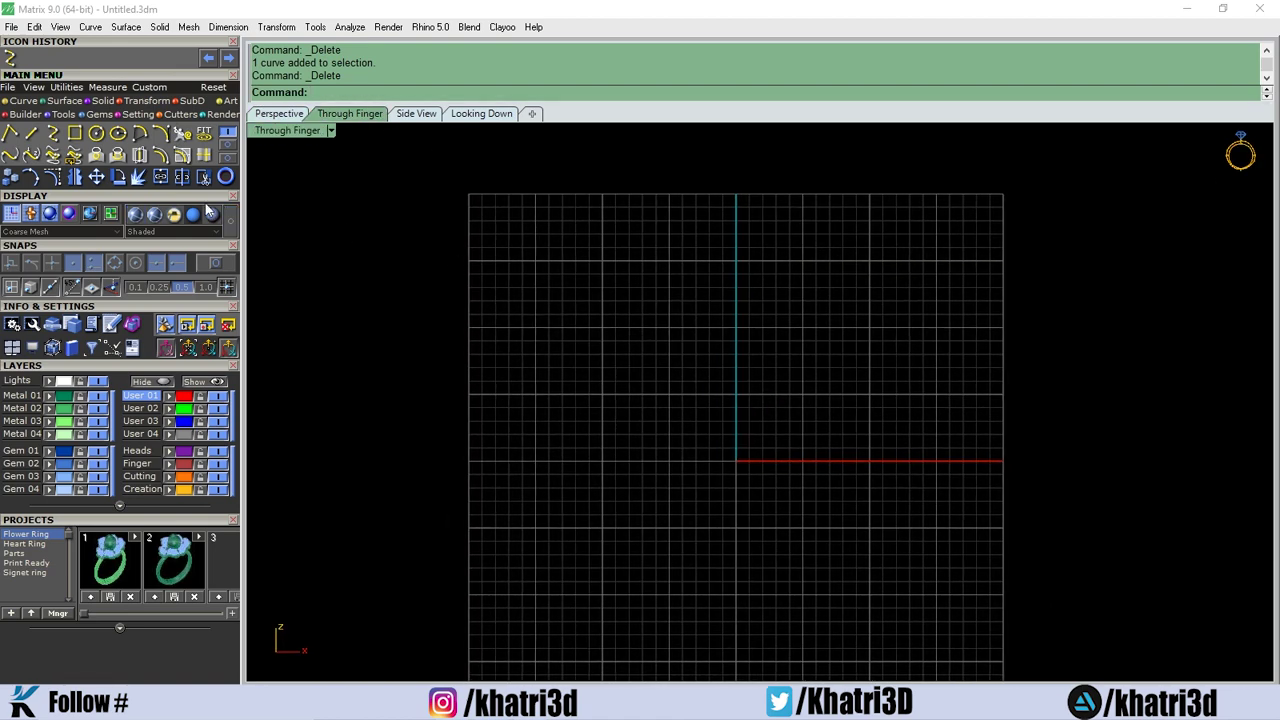
left_click(55, 134)
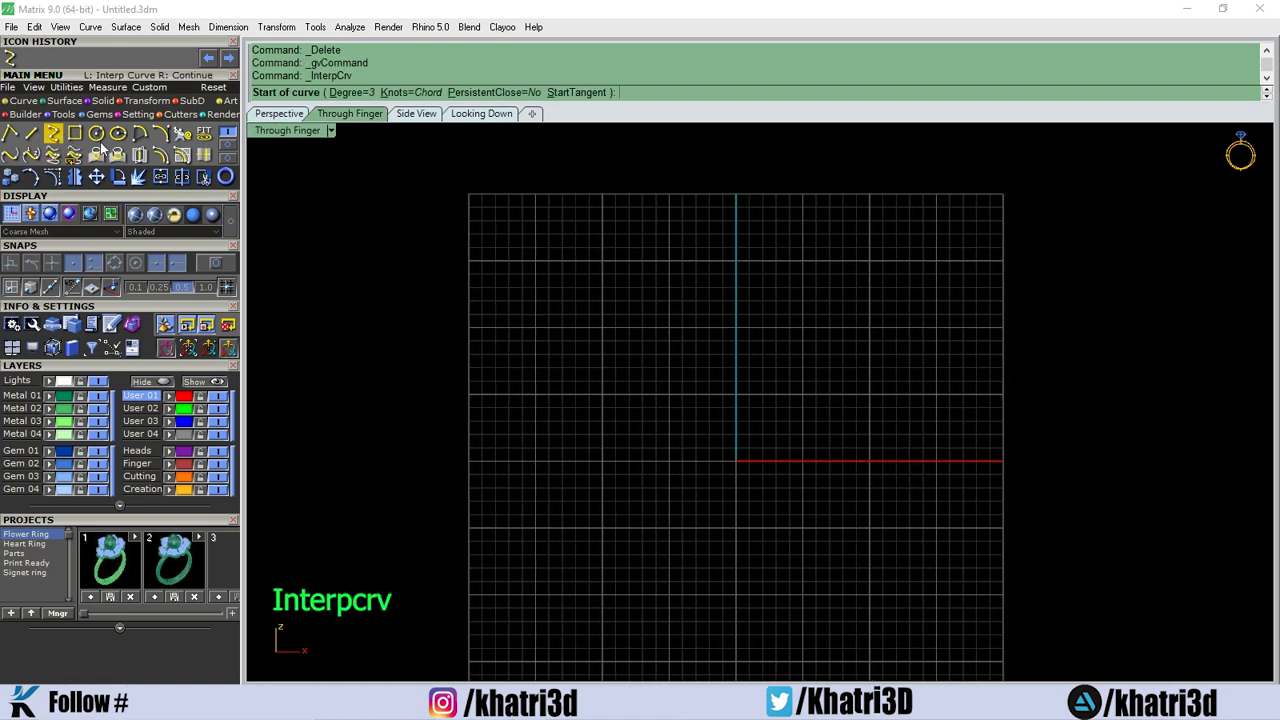
left_click(805, 256)
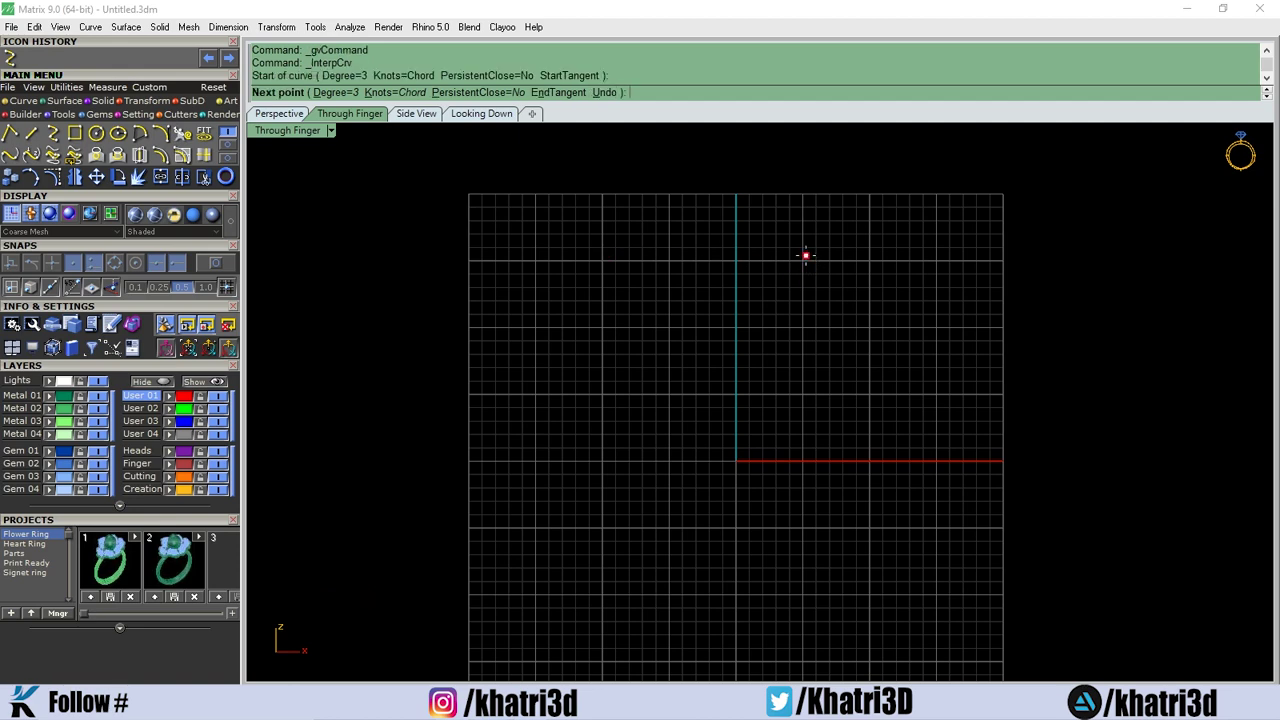
left_click(805, 346)
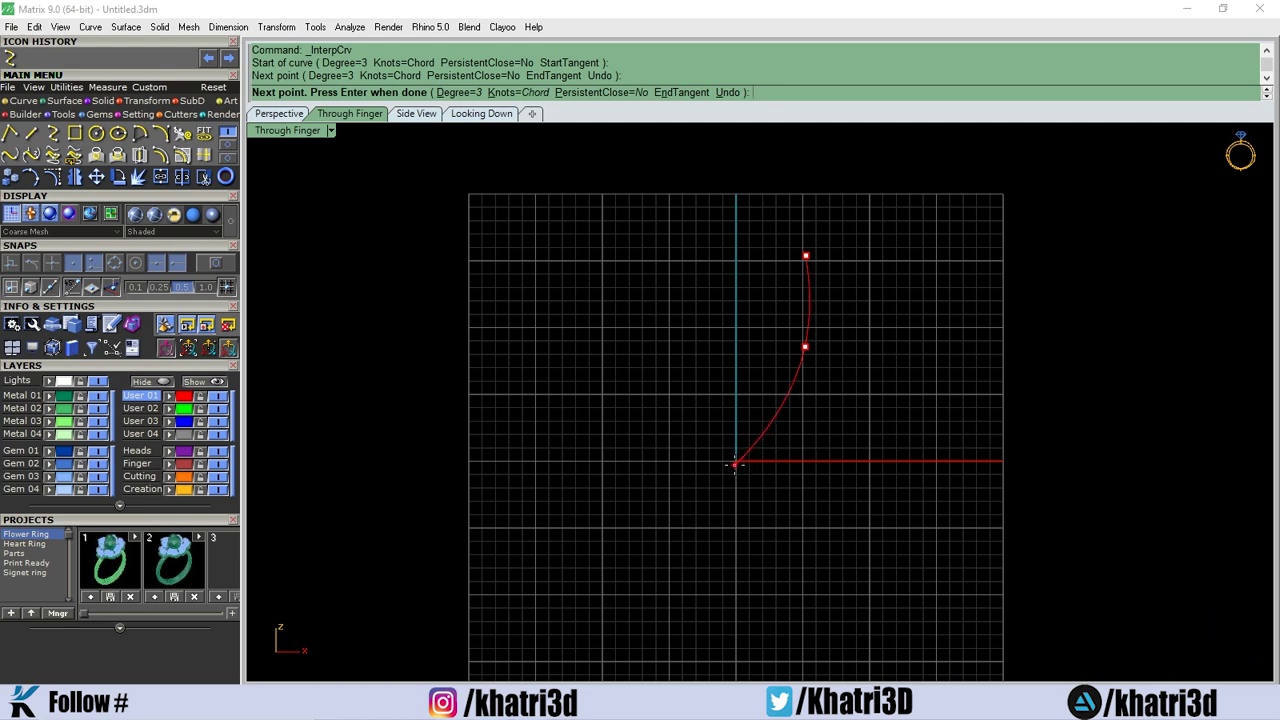
left_click(735, 464)
key("Return")
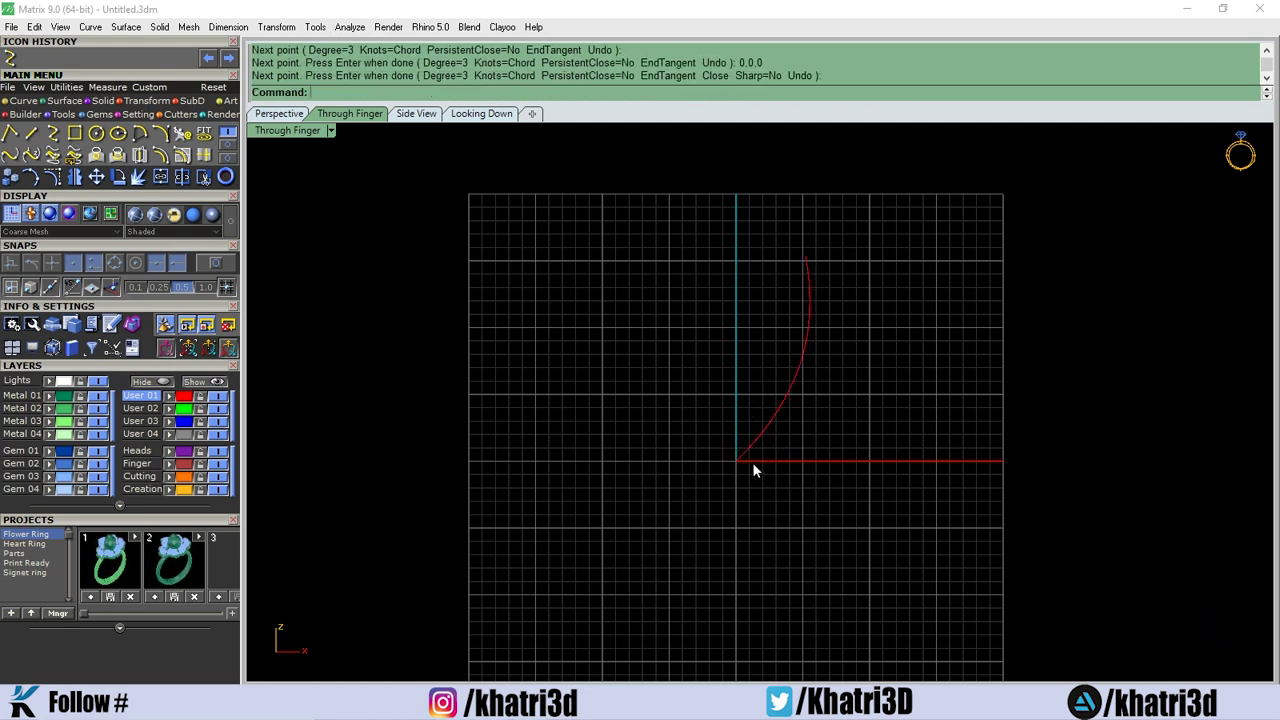
Revolve the bowed curve a full 360 degrees about the vertical axis through the origin to form a cup-shaped surface.
left_click(279, 113)
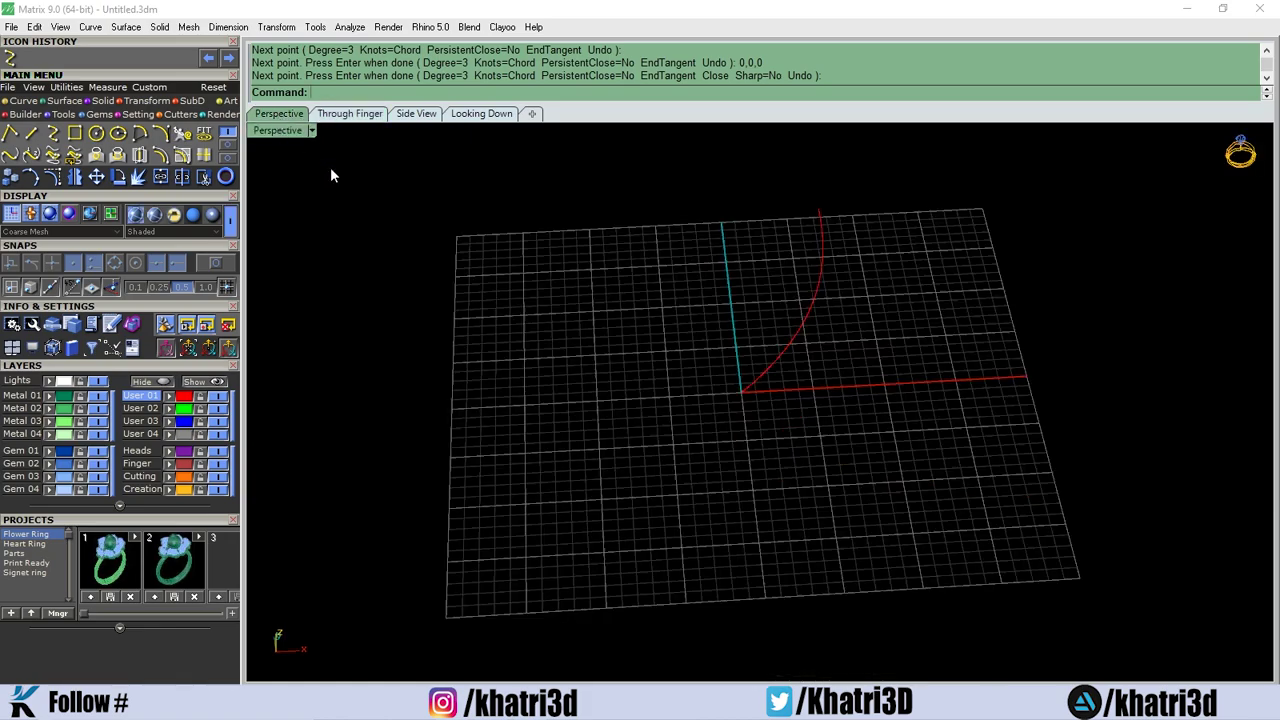
right_click_drag(620, 300, 663, 274)
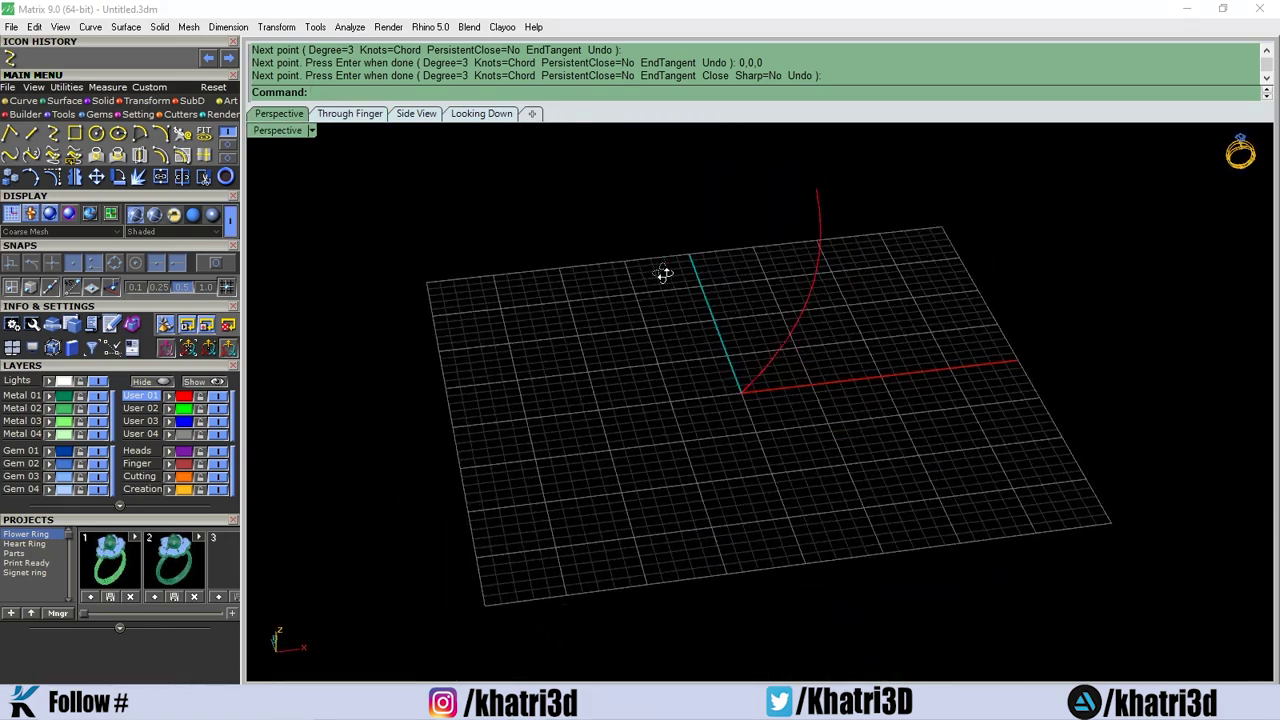
left_click(797, 317)
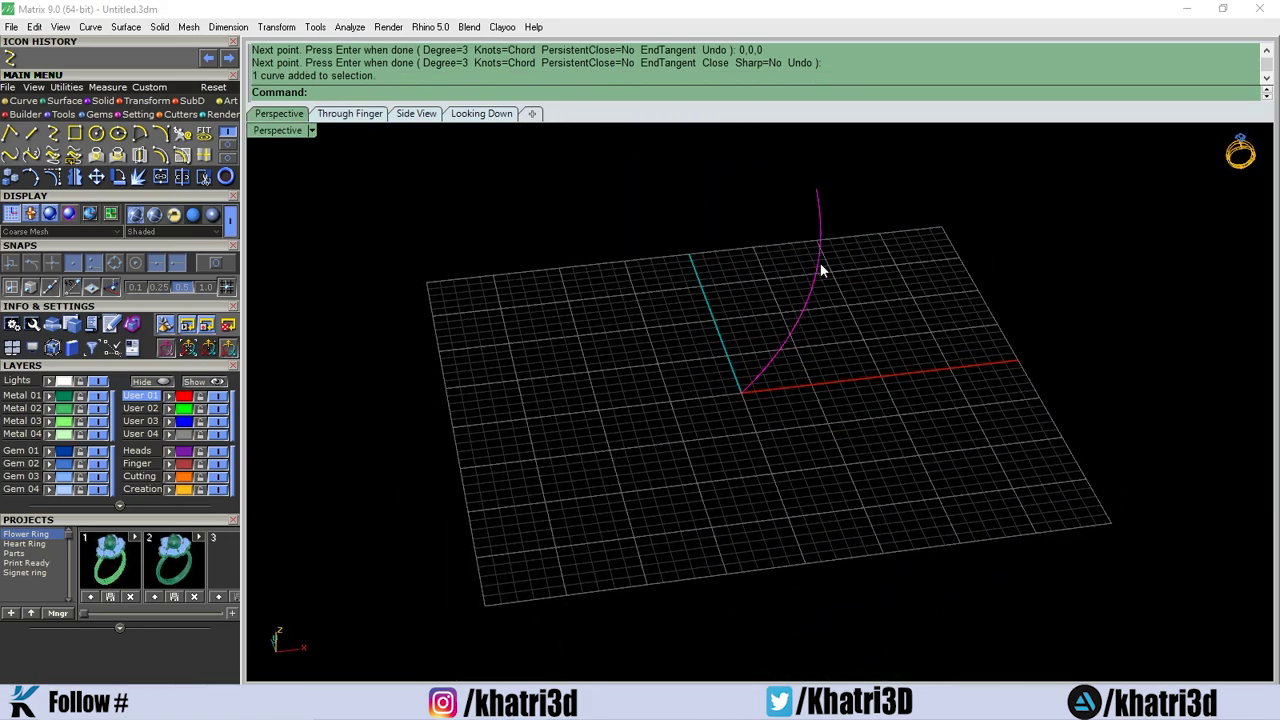
right_click_drag(820, 268, 826, 291)
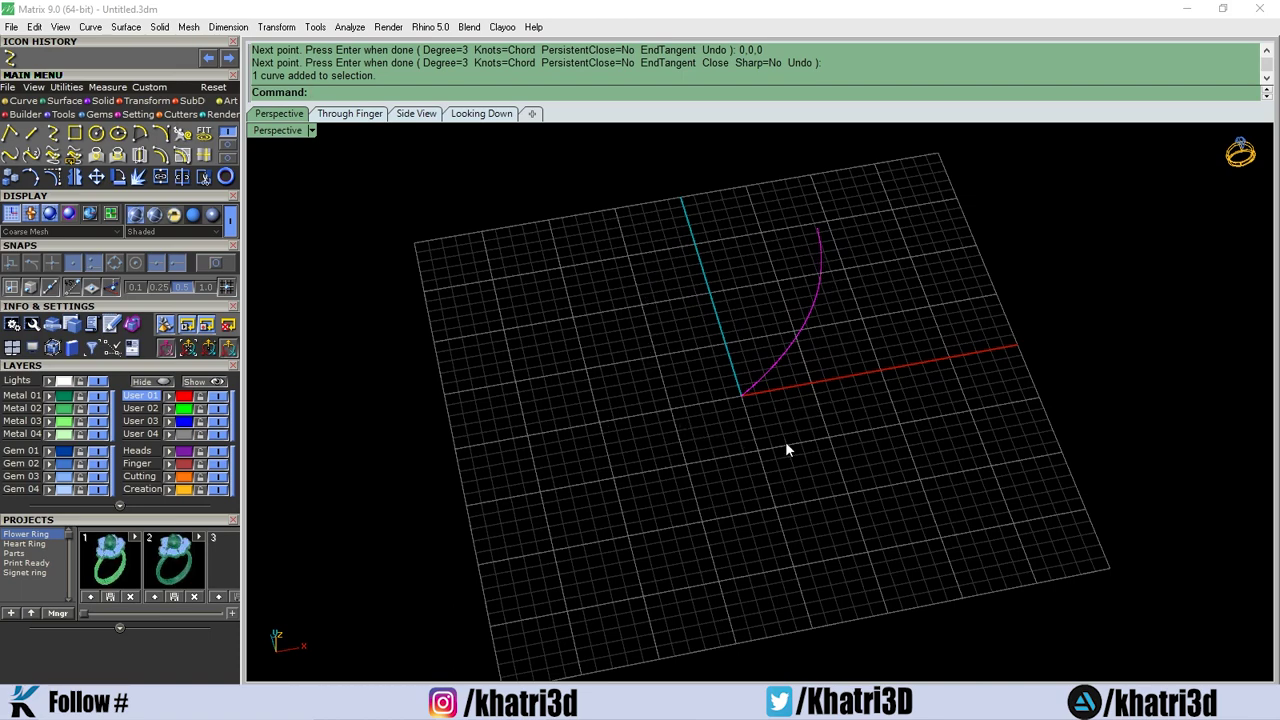
right_click_drag(836, 404, 819, 344)
right_click_drag(642, 236, 665, 301)
type("revolve")
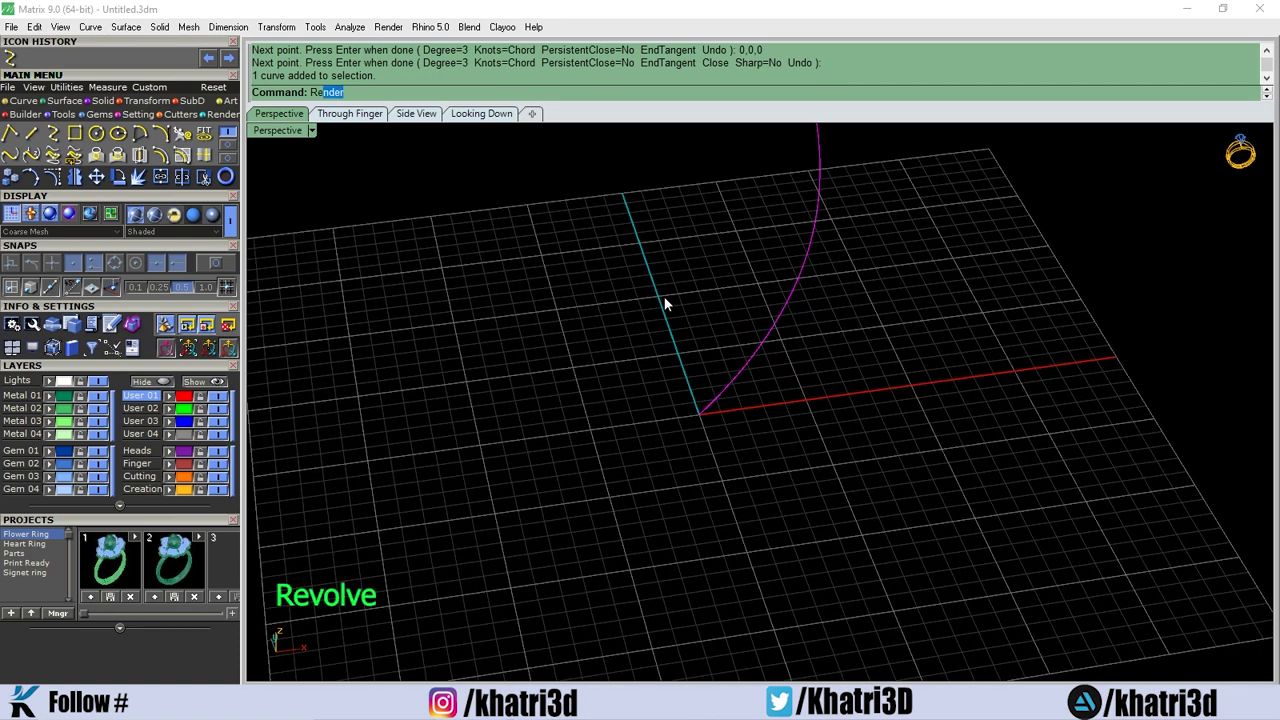
key("Return")
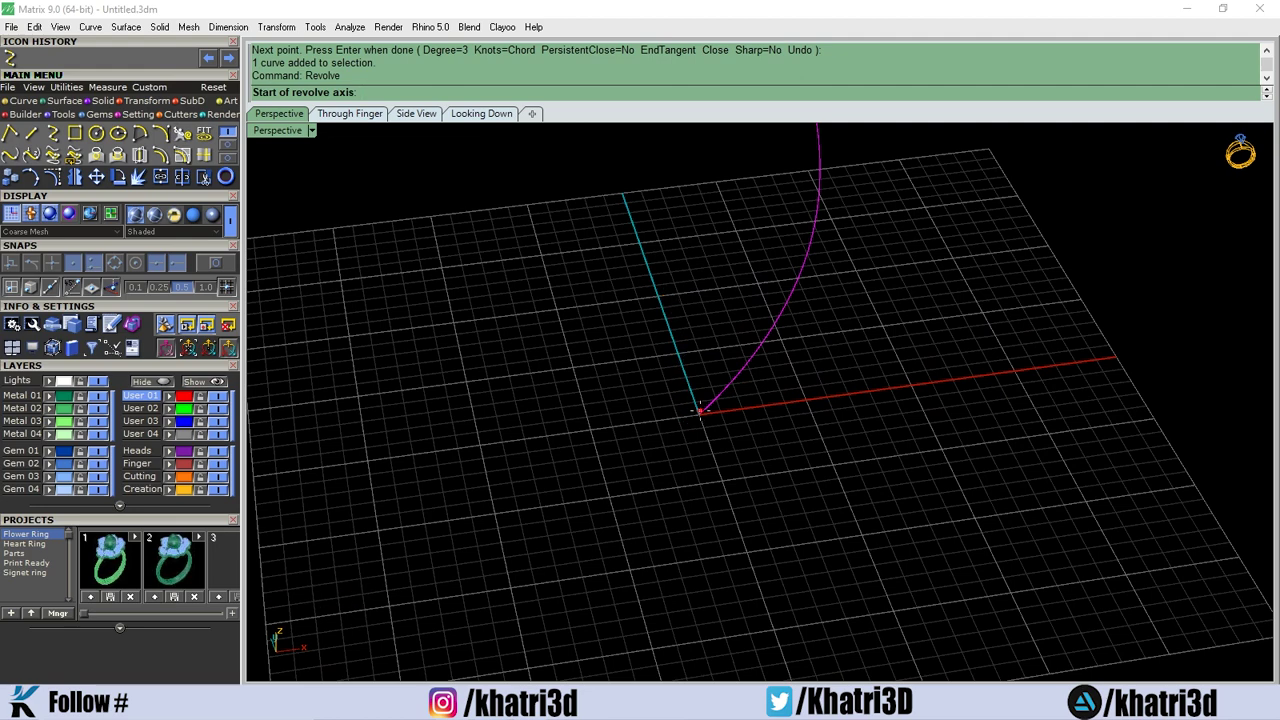
scroll(715, 367, "down", 2)
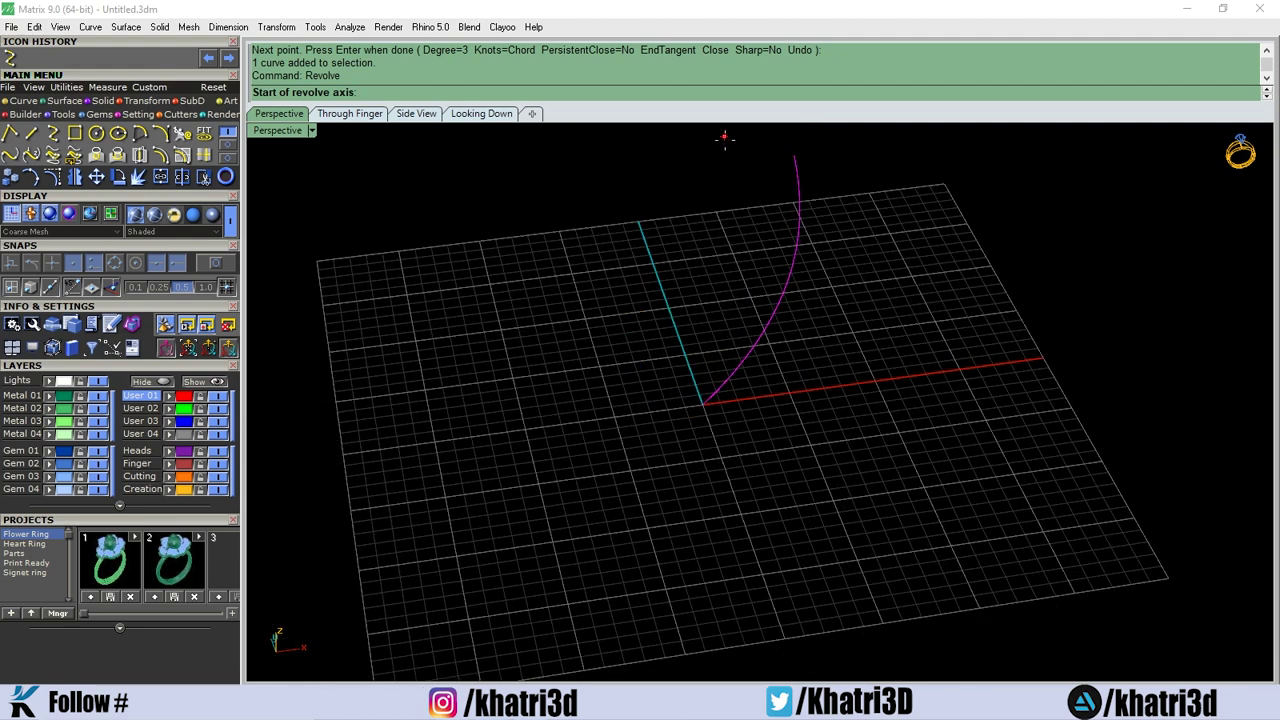
left_click(362, 115)
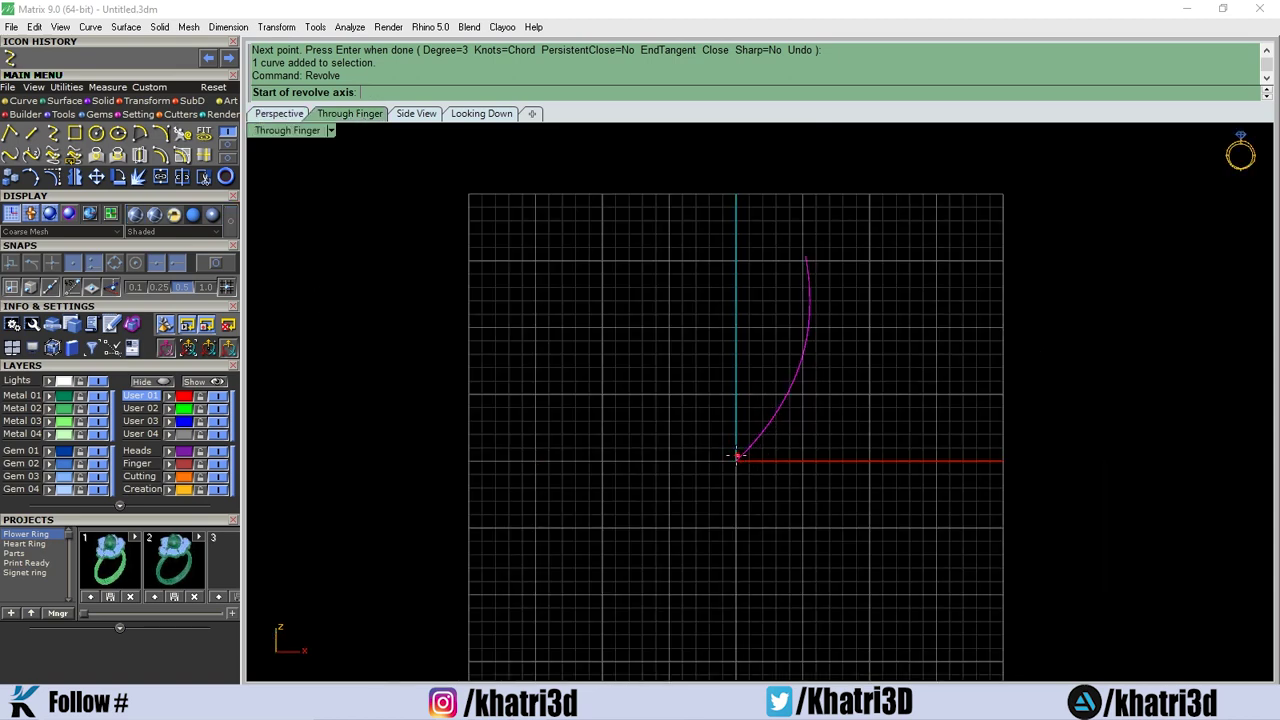
left_click(736, 458)
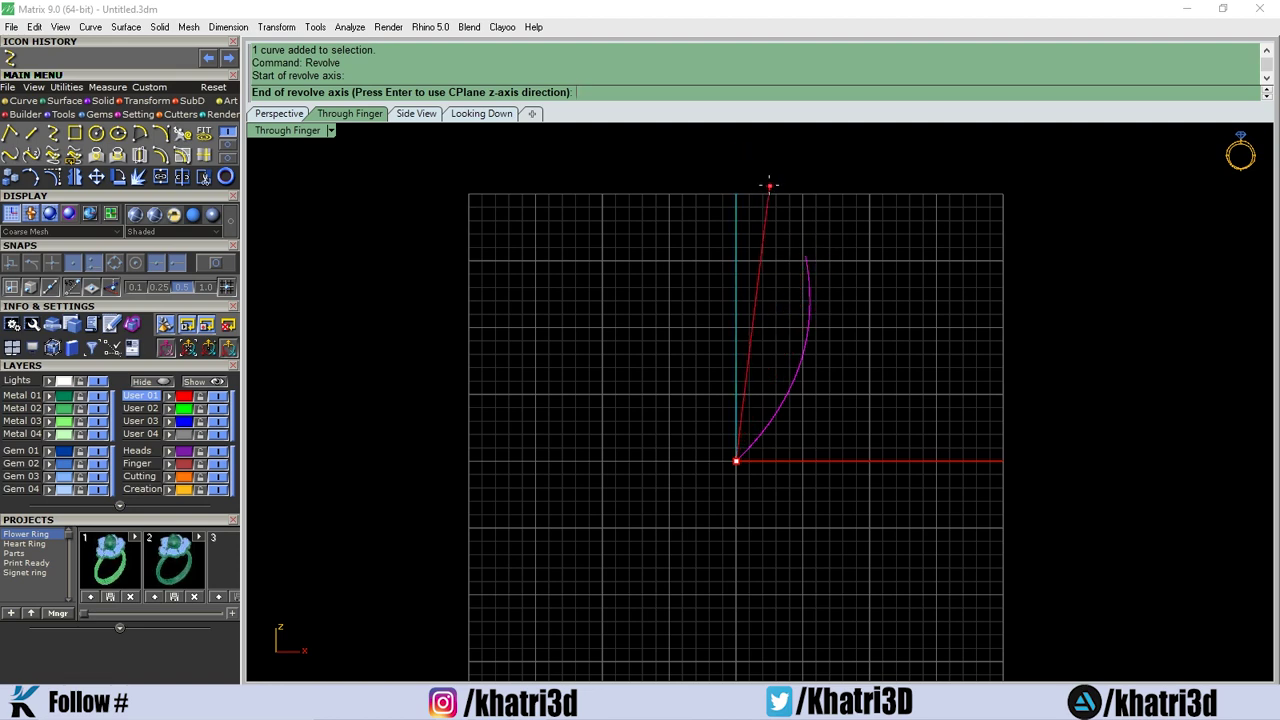
left_click(728, 155)
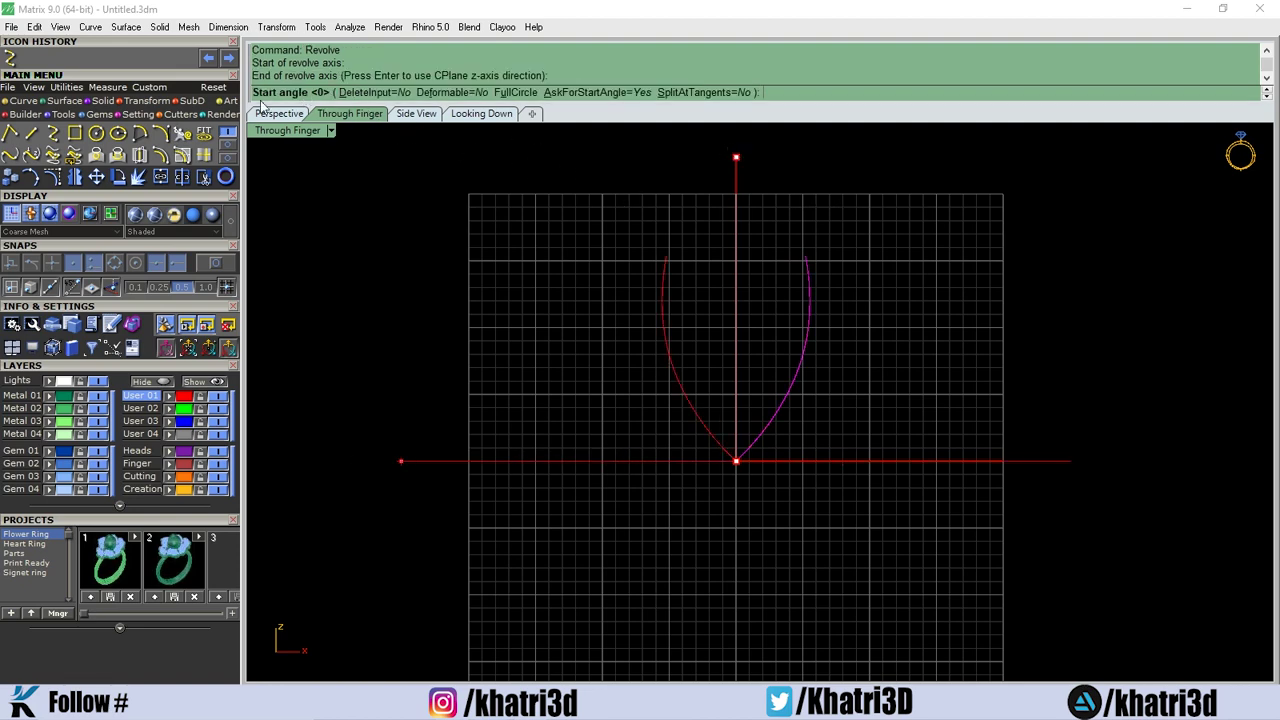
left_click(281, 113)
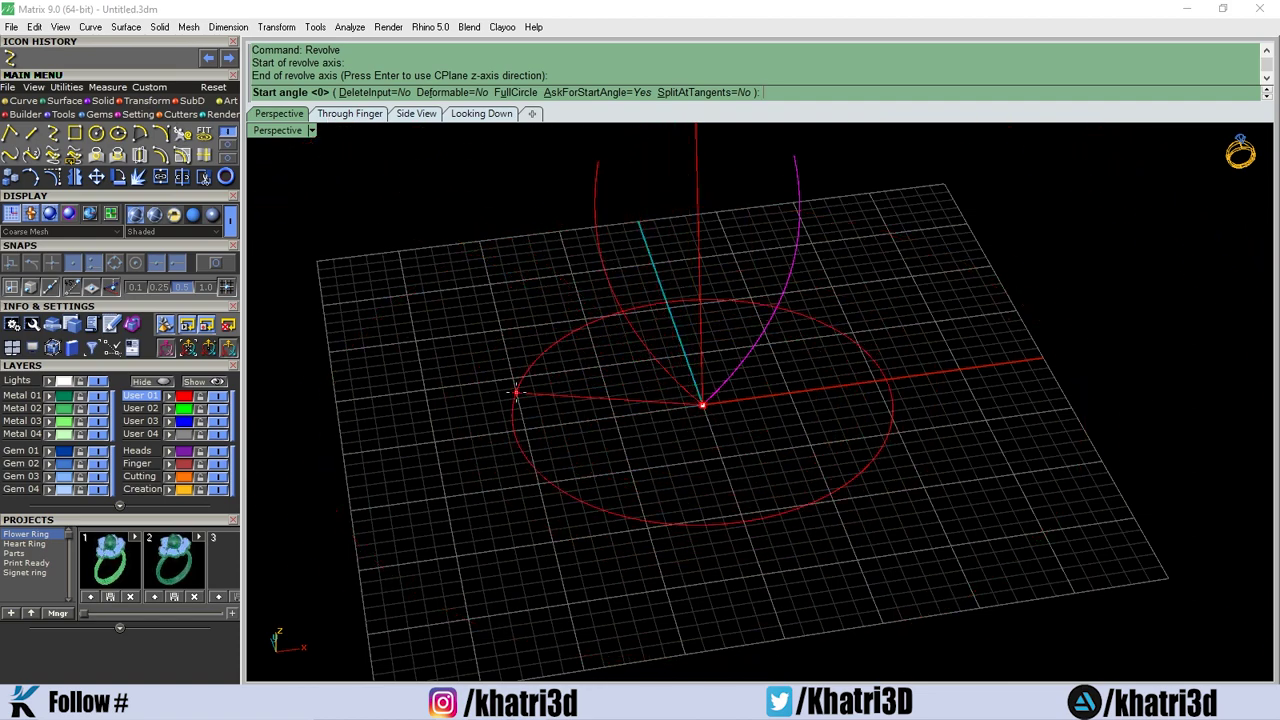
left_click(516, 391)
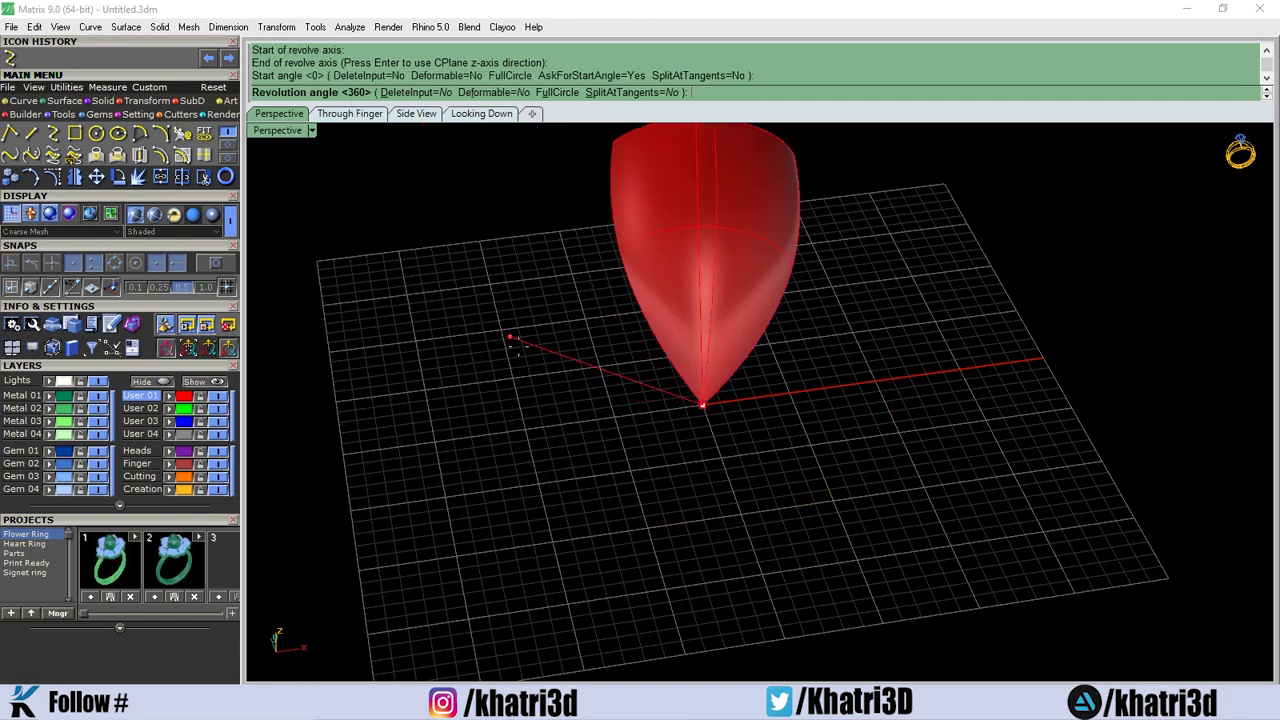
key("Return")
Examine the revolved cup surface and its profile curve from several angles and in the Through Finger view.
scroll(584, 397, "down", 3)
right_click_drag(630, 437, 691, 263)
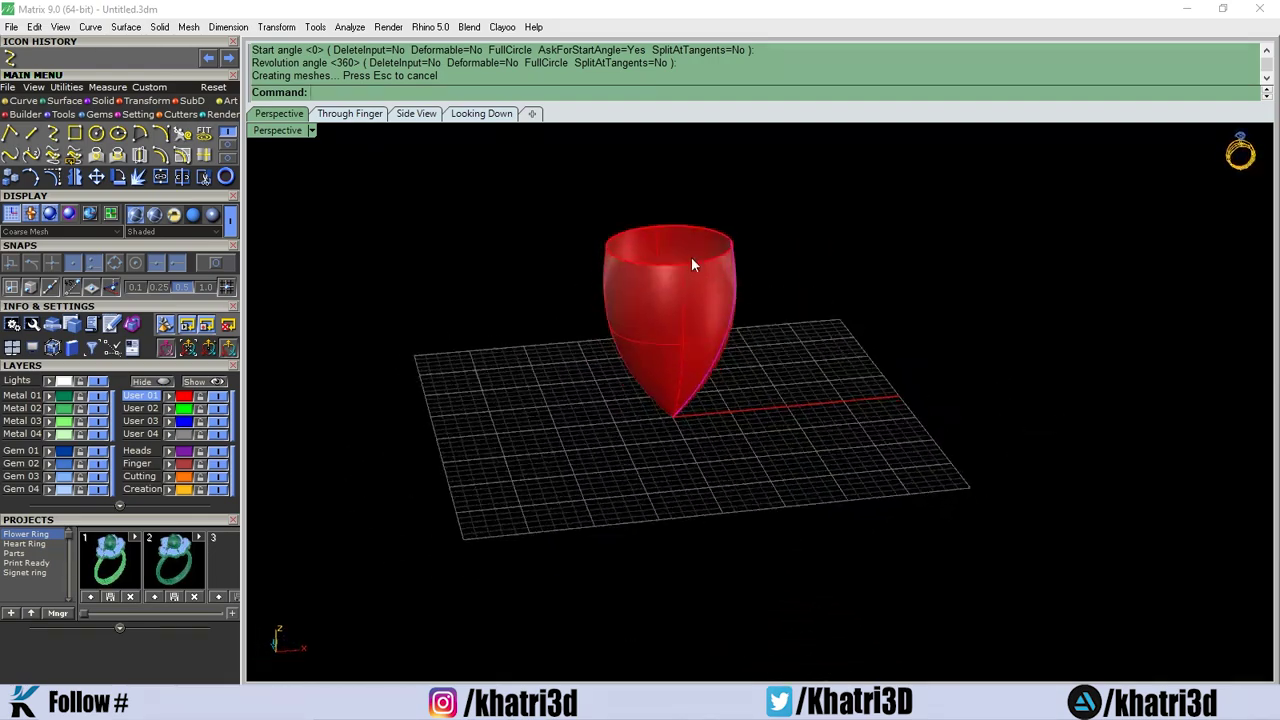
right_click_drag(737, 317, 766, 329)
scroll(741, 427, "up", 3)
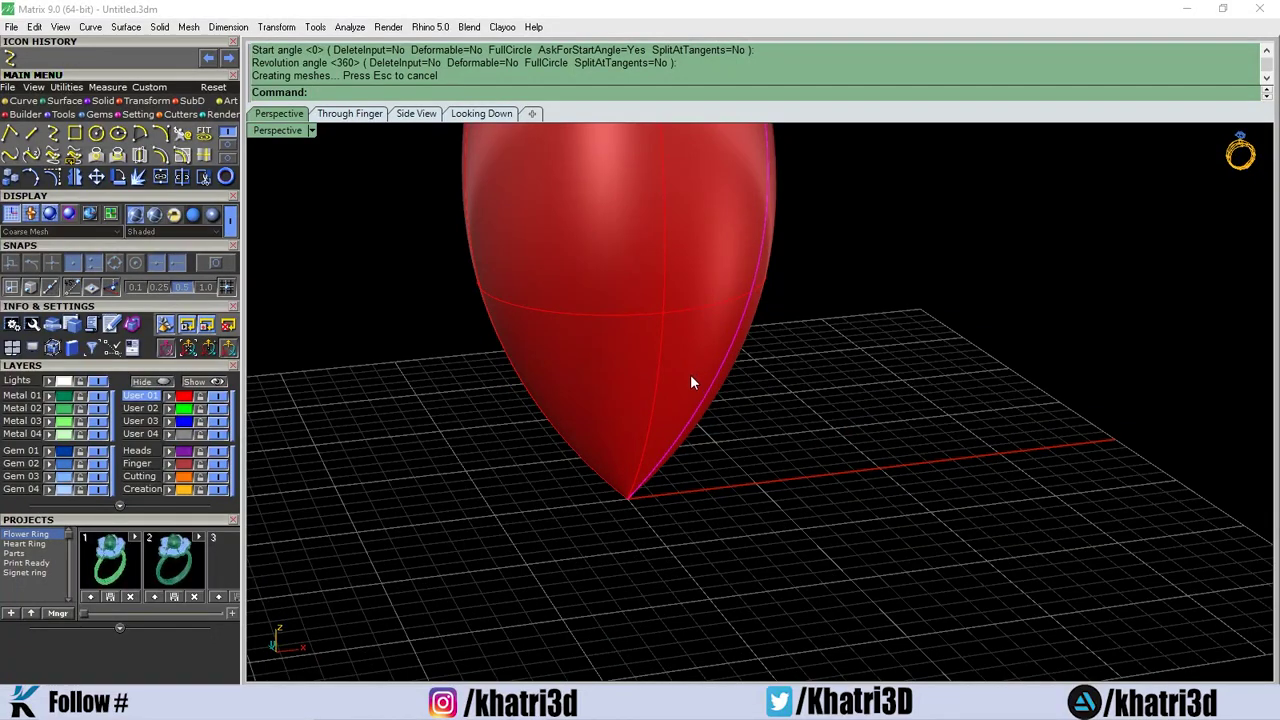
scroll(650, 305, "down", 3)
left_click(369, 114)
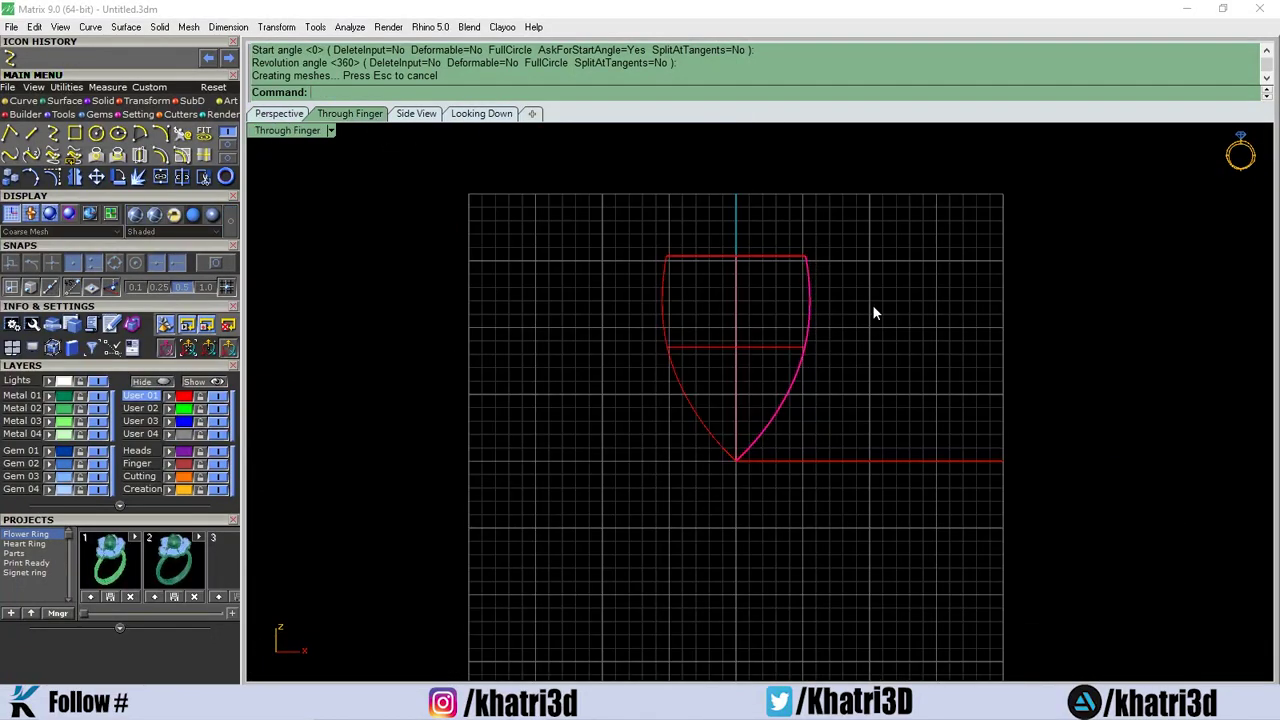
left_click(280, 114)
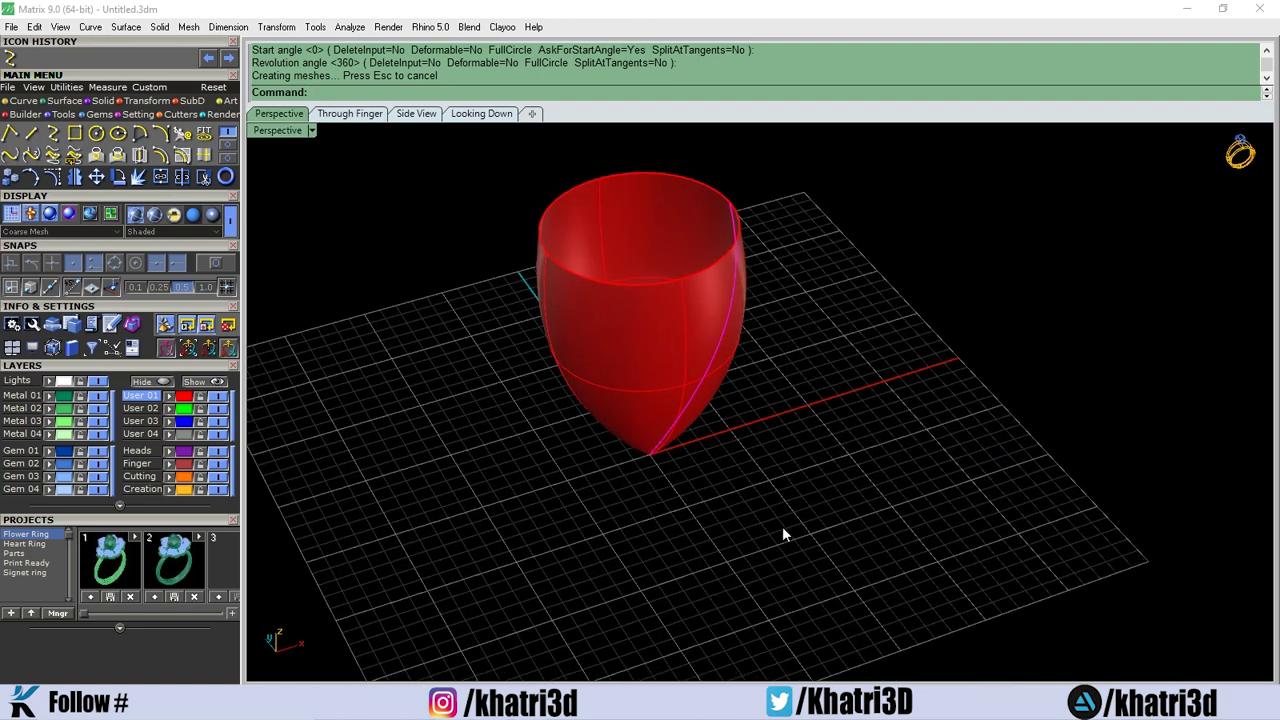
right_click_drag(872, 463, 771, 291)
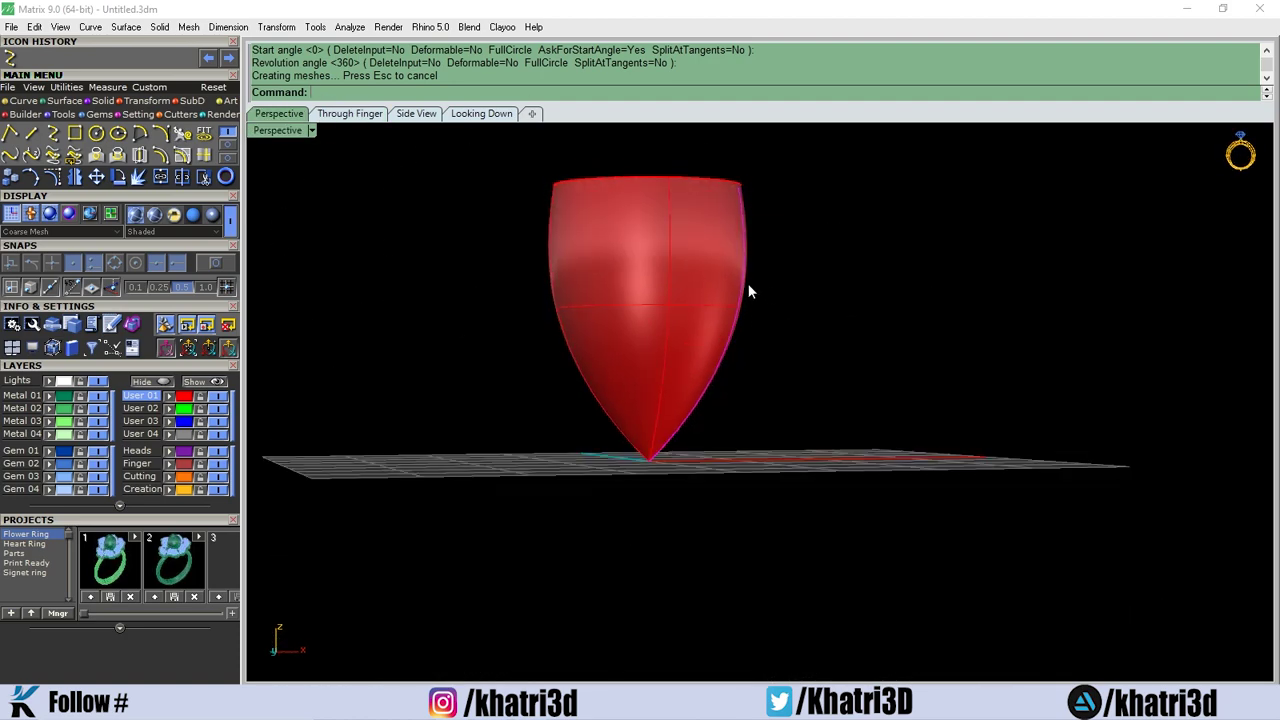
Delete the revolved cup surface and its profile curve.
left_click(668, 292)
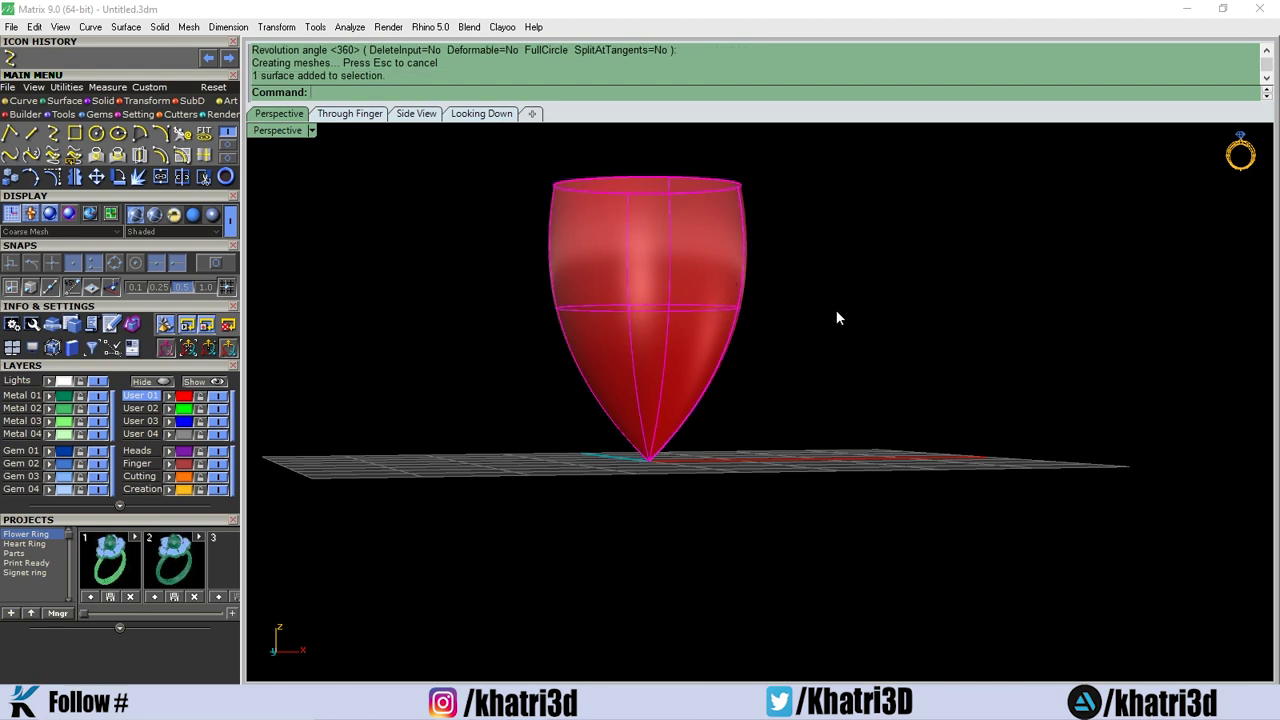
key("Delete")
left_click(739, 290)
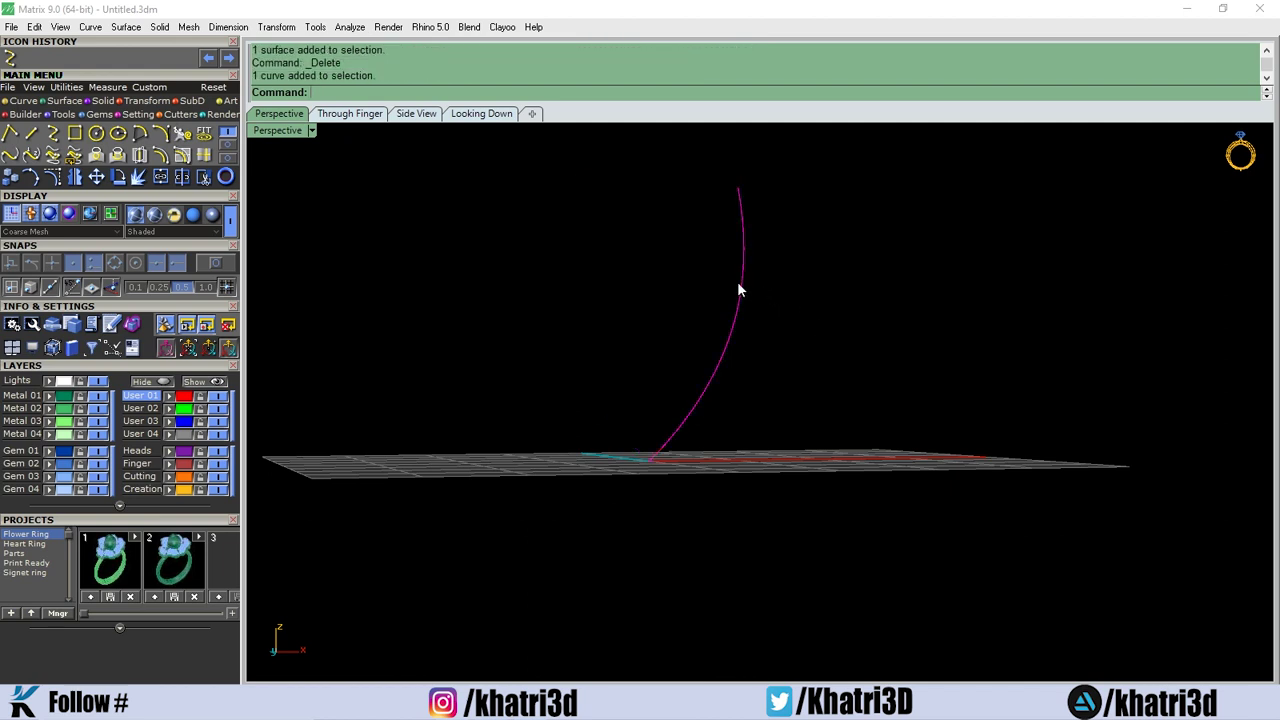
left_click(350, 114)
key("Delete")
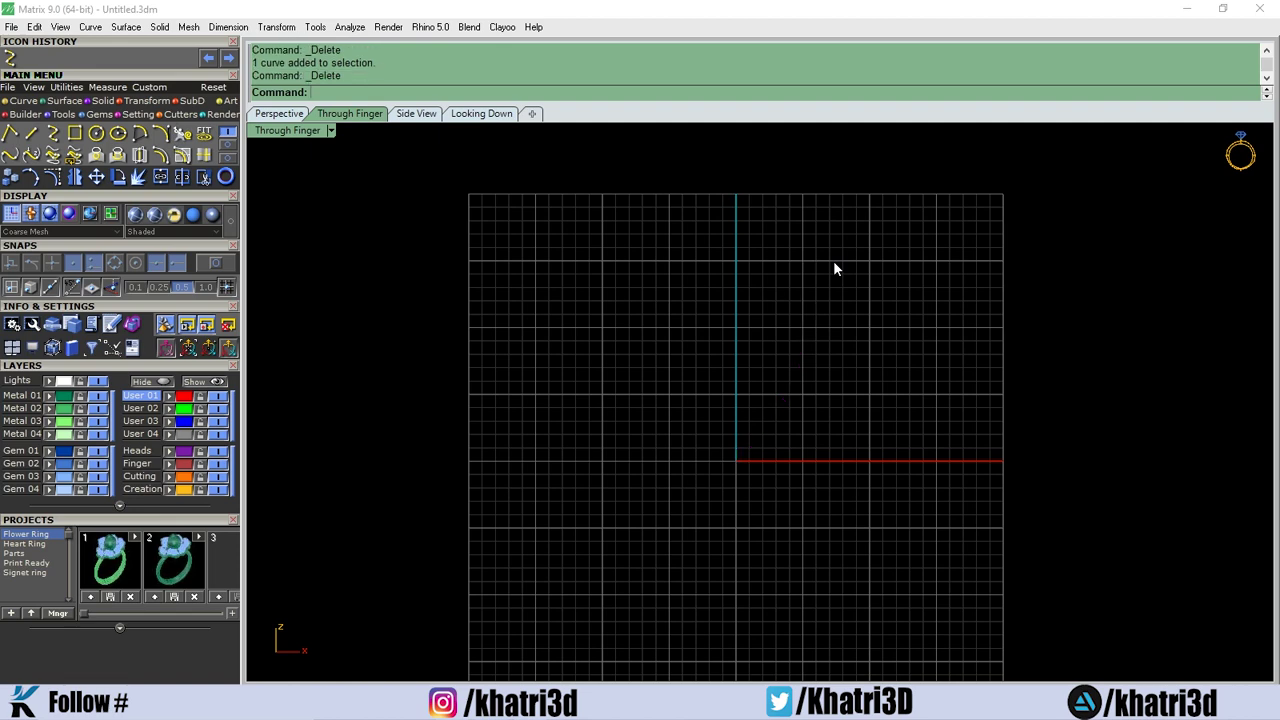
Draw a wavy six-point interpolated curve in the Through Finger view, with a bulge near its upper end, a narrower lower part and its end at 0,0,0.
left_click(53, 133)
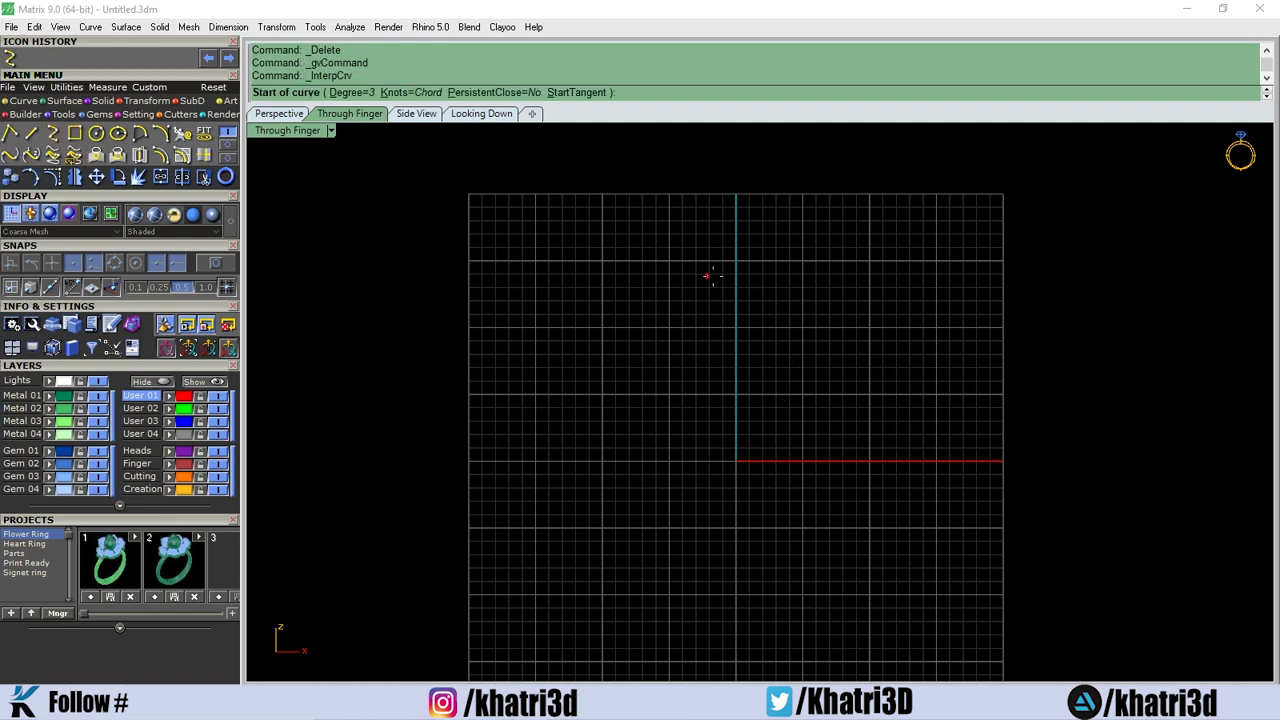
left_click(777, 258)
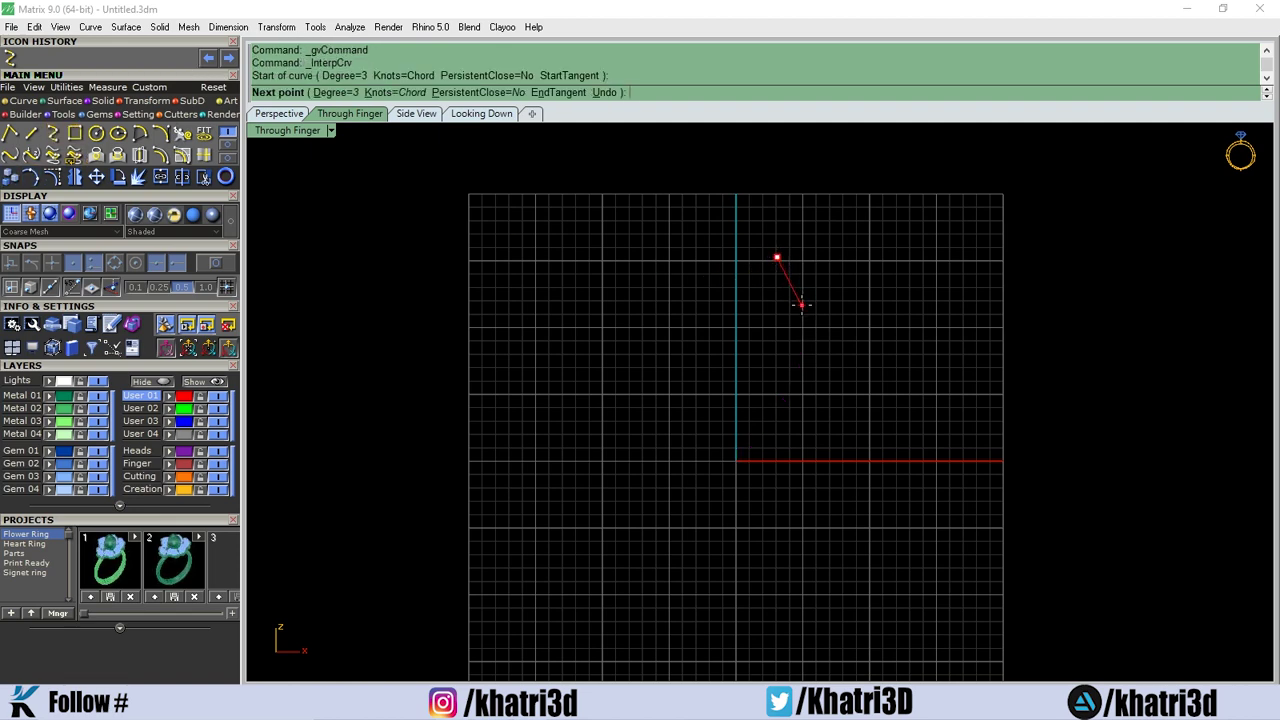
left_click(803, 309)
left_click(786, 371)
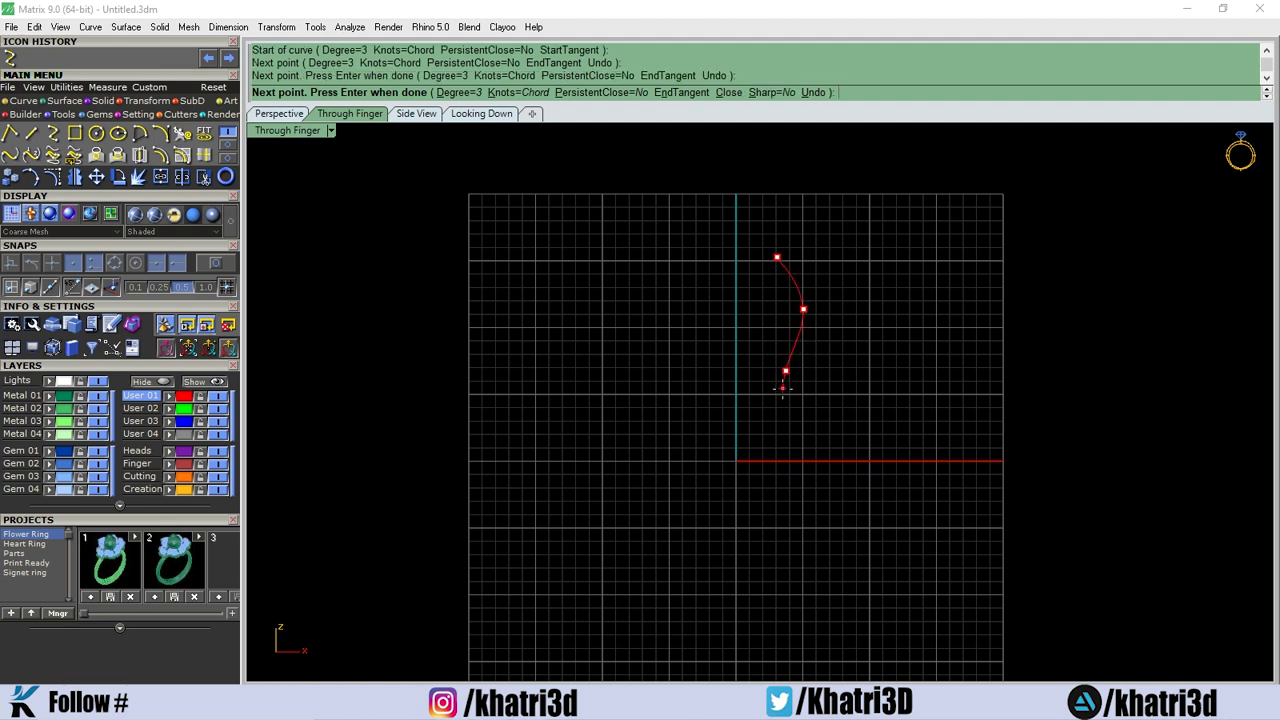
left_click(781, 416)
left_click(761, 444)
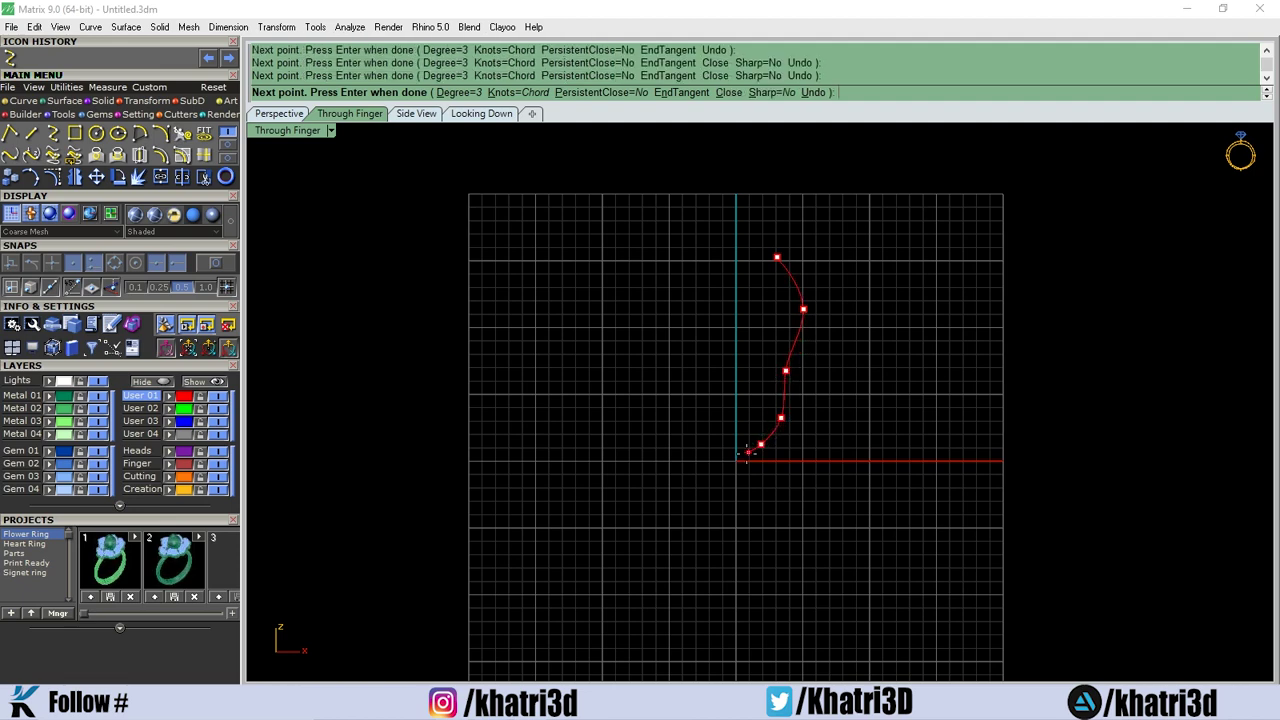
type("0,0,0")
key("Return")
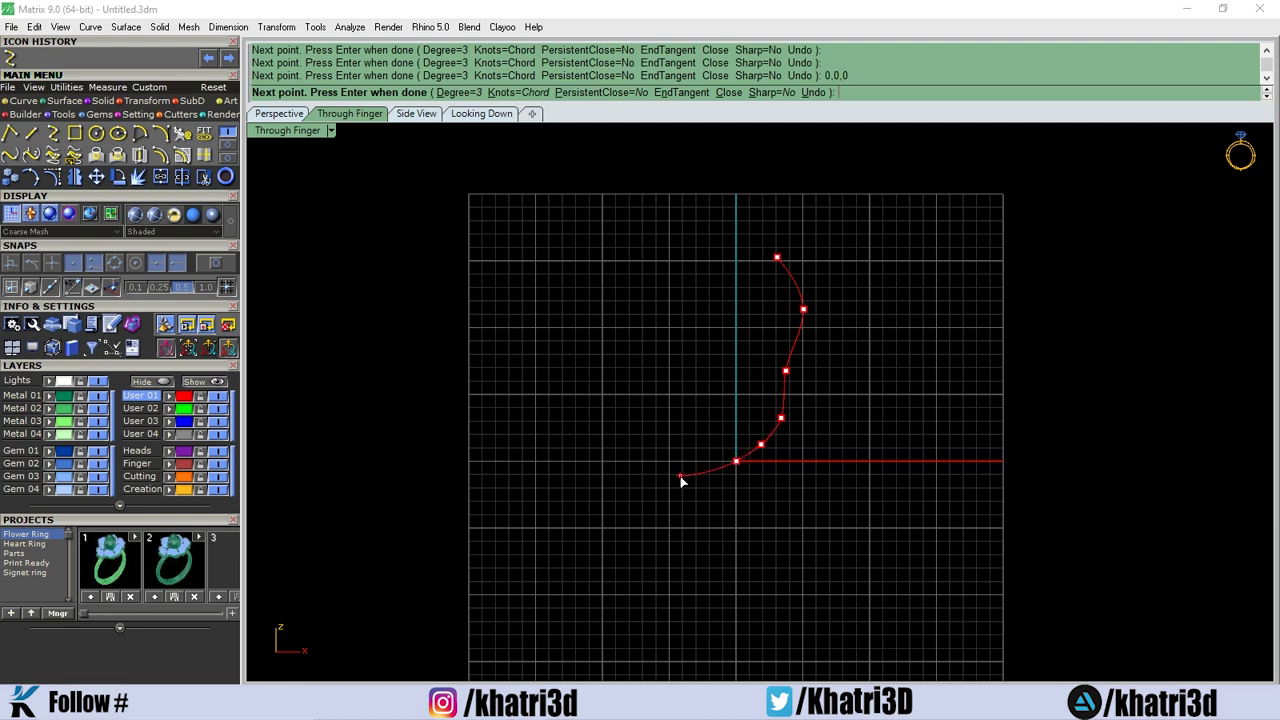
key("Return")
Revolve the wavy curve a full 360 degrees from start angle 0 about the vertical axis through the origin to form a vase-shaped surface.
left_click(786, 374)
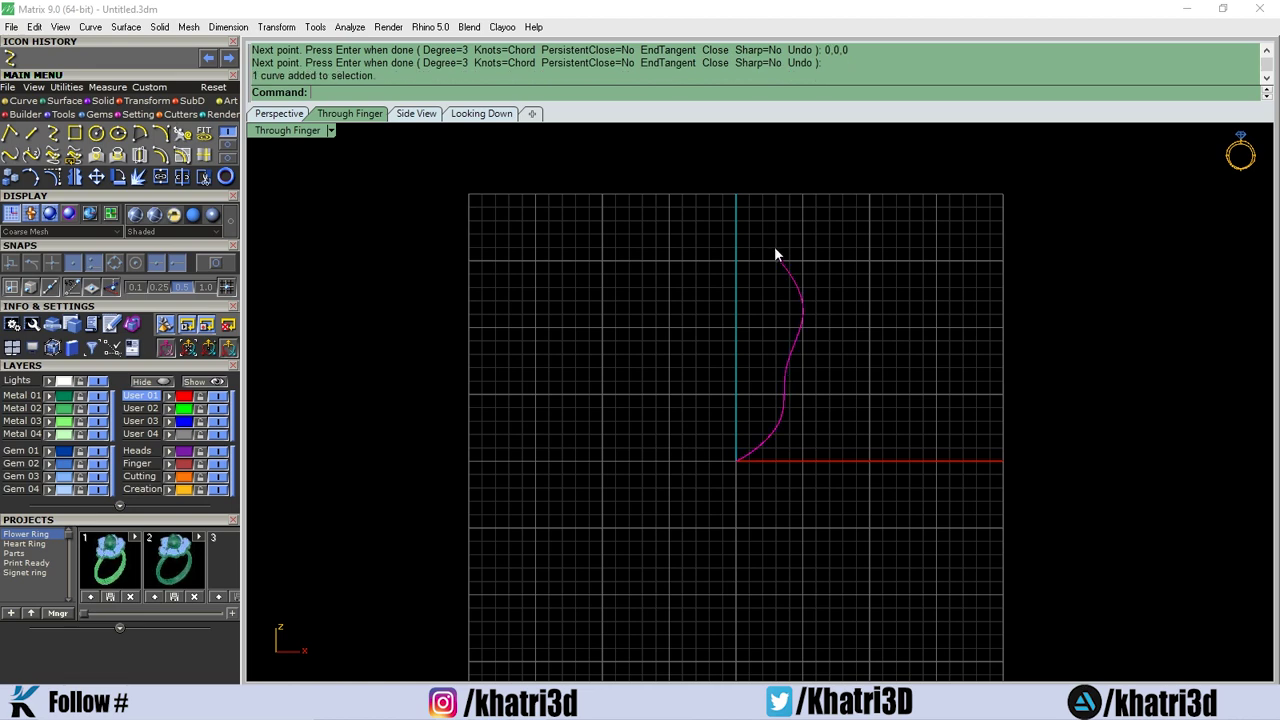
type("Revolve")
key("Return")
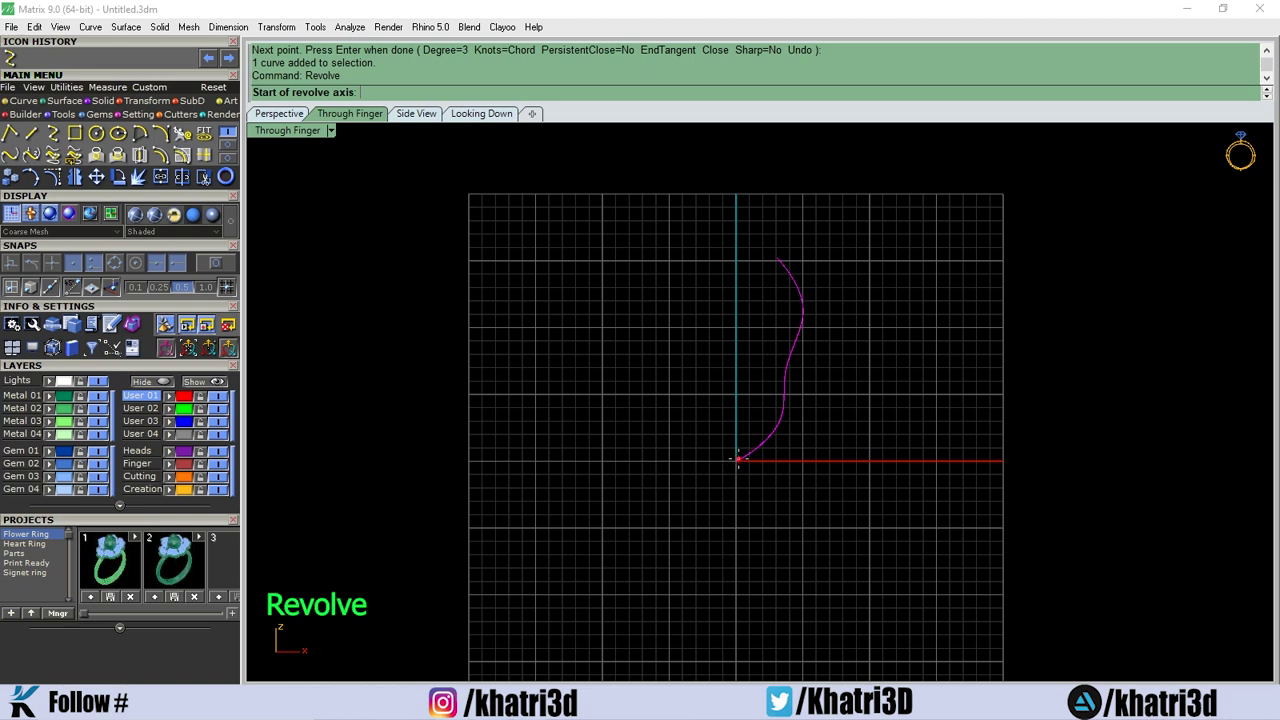
left_click(737, 459)
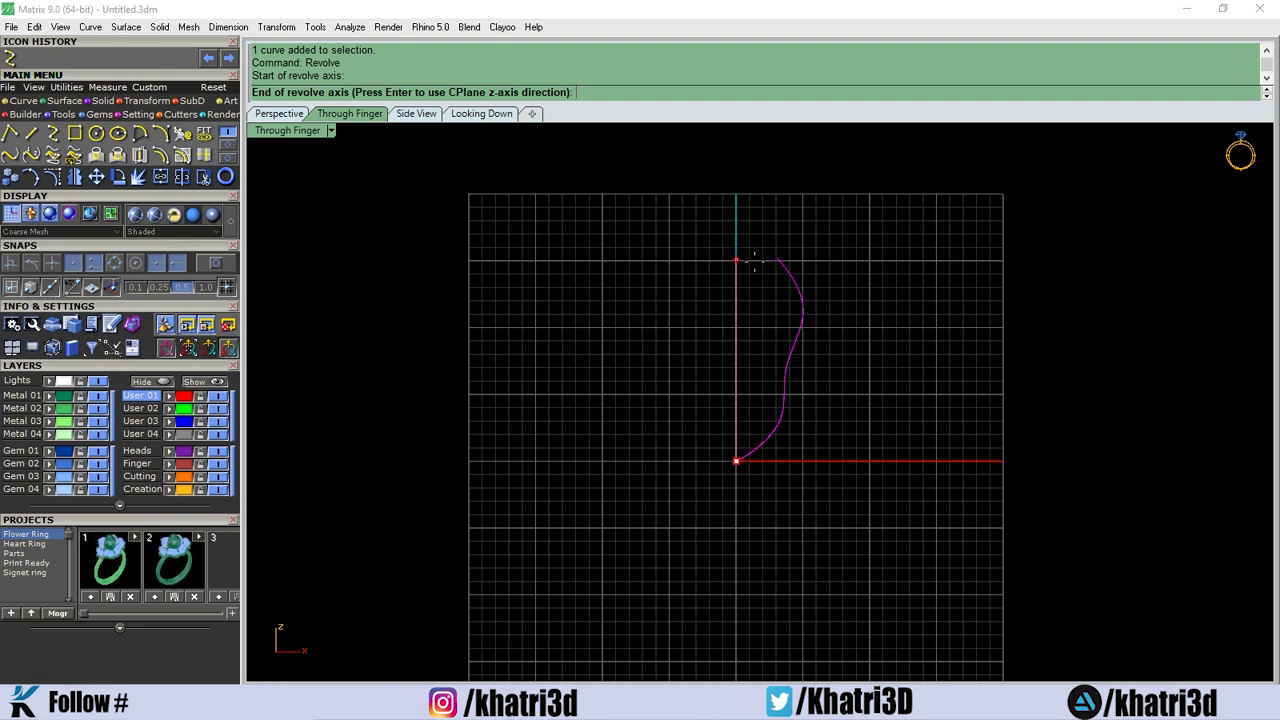
left_click(737, 208)
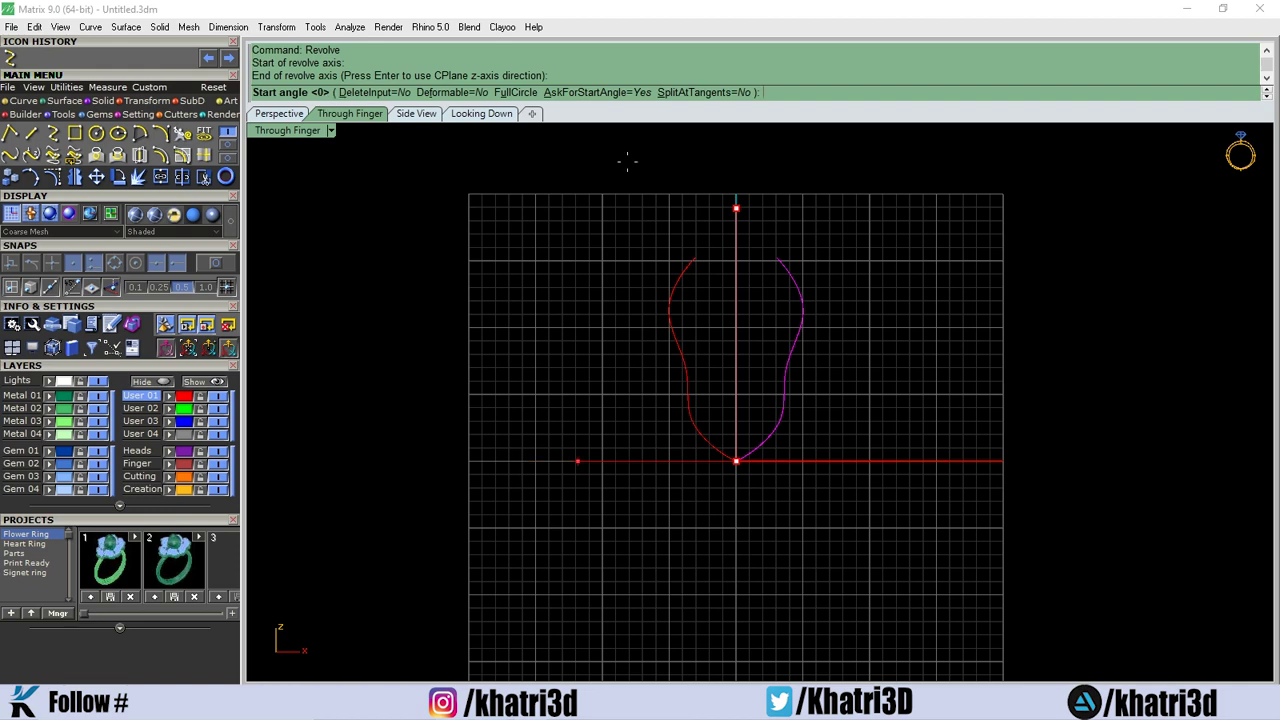
key("Return")
key("Return")
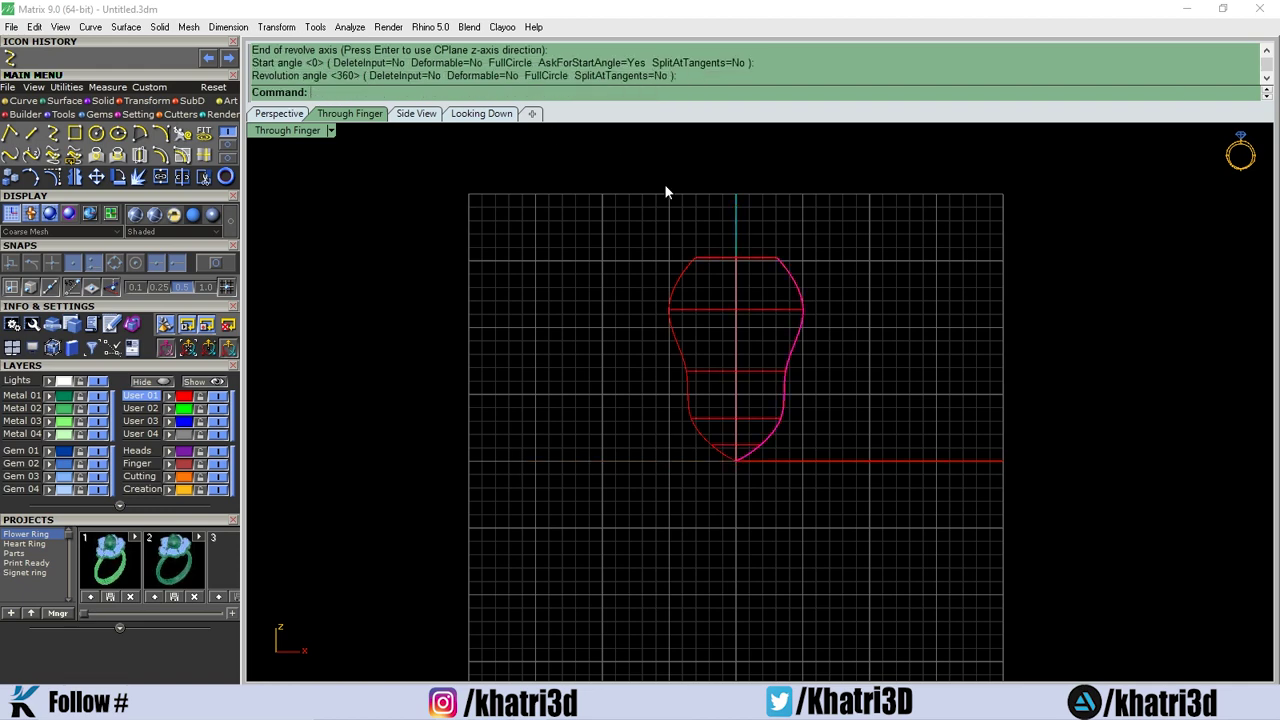
Delete the revolved vase surface and its wavy profile curve in the Perspective view.
left_click(285, 113)
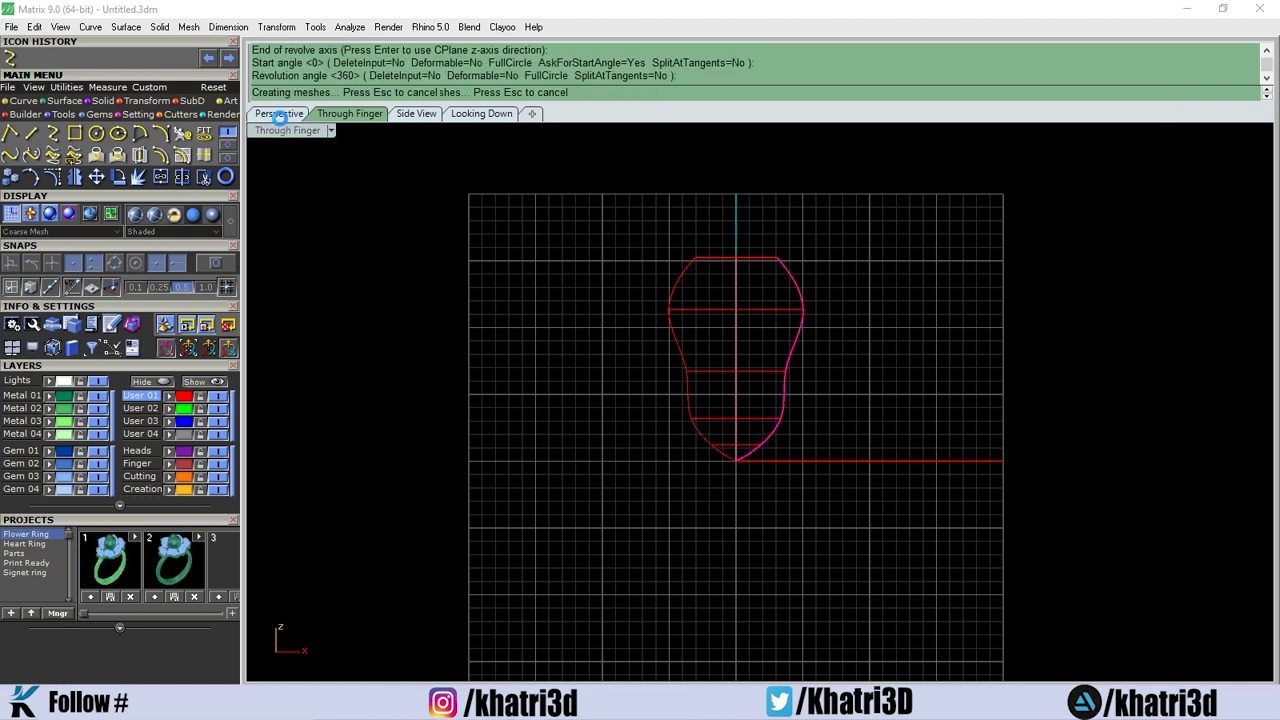
mouse_move(420, 183)
right_mouse_down()
mouse_move(500, 269)
mouse_move(608, 316)
mouse_move(706, 280)
mouse_move(629, 246)
mouse_move(695, 170)
right_mouse_up()
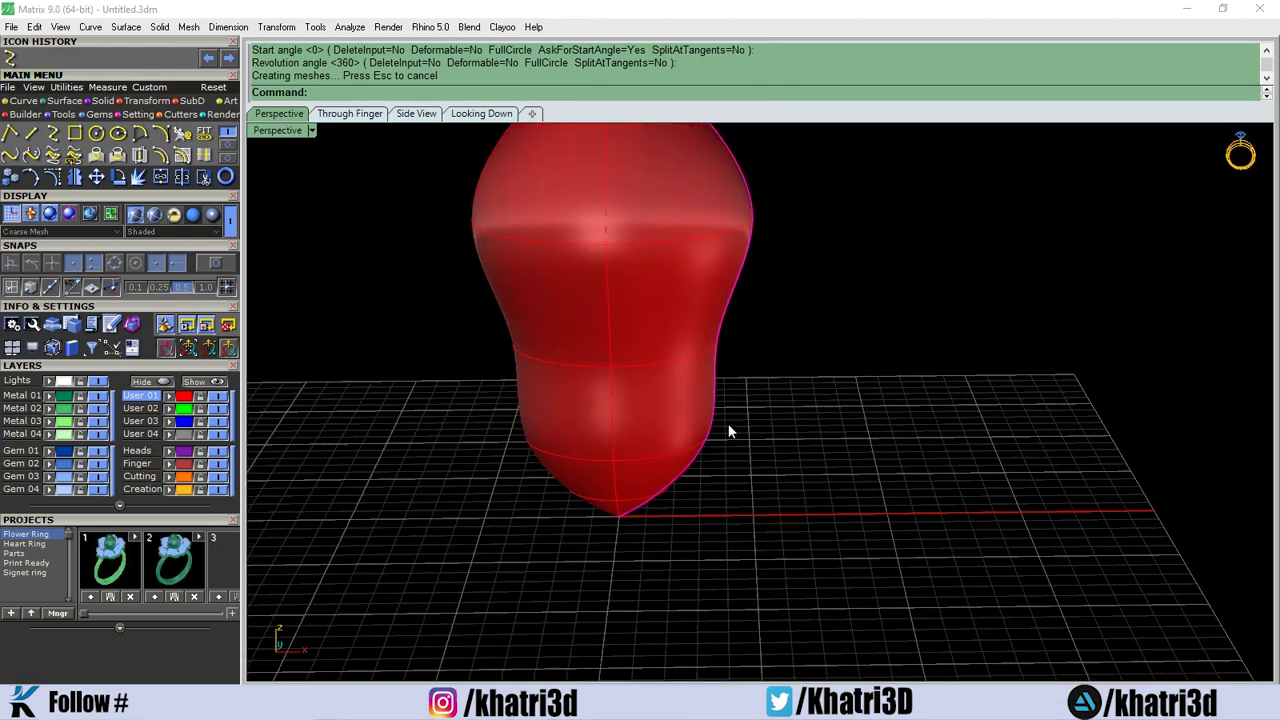
left_click(560, 392)
scroll(564, 392, "down", 4)
key("Delete")
left_click(631, 378)
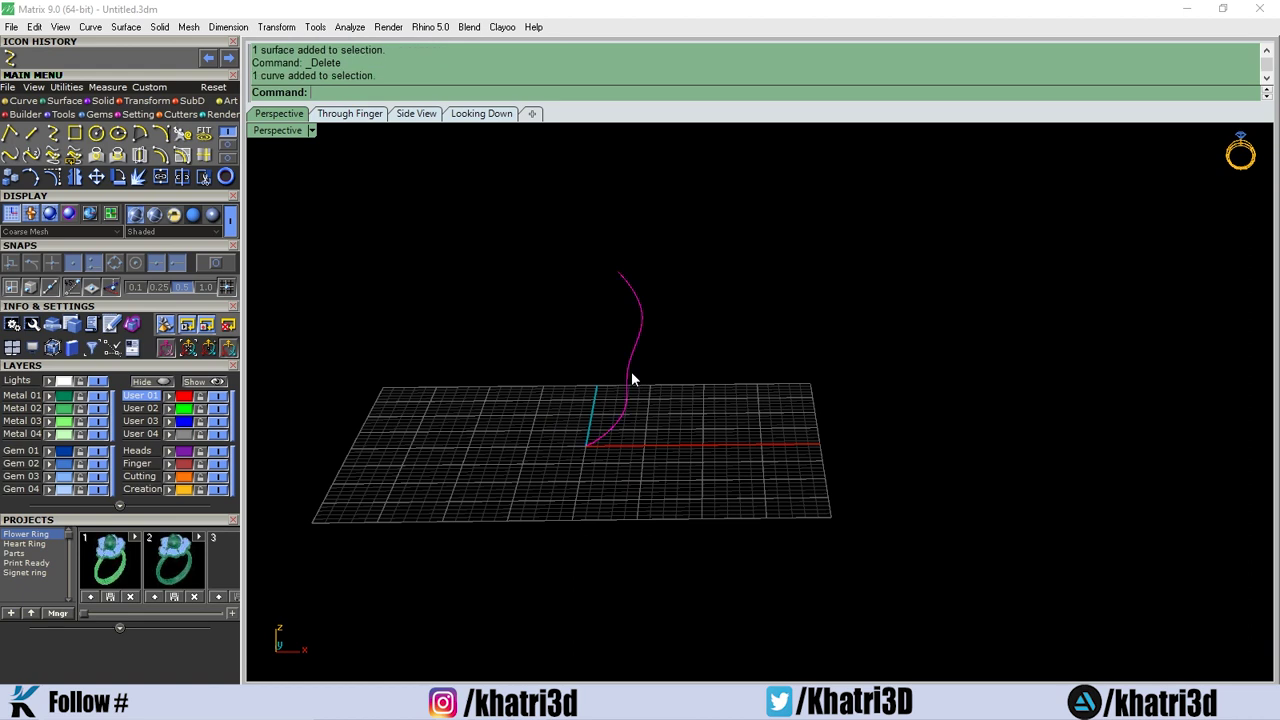
key("Delete")
Draw an angular five-point polyline in the Through Finger view, with its widest corner second from its upper end and its lower end at 0,0,0.
left_click(362, 113)
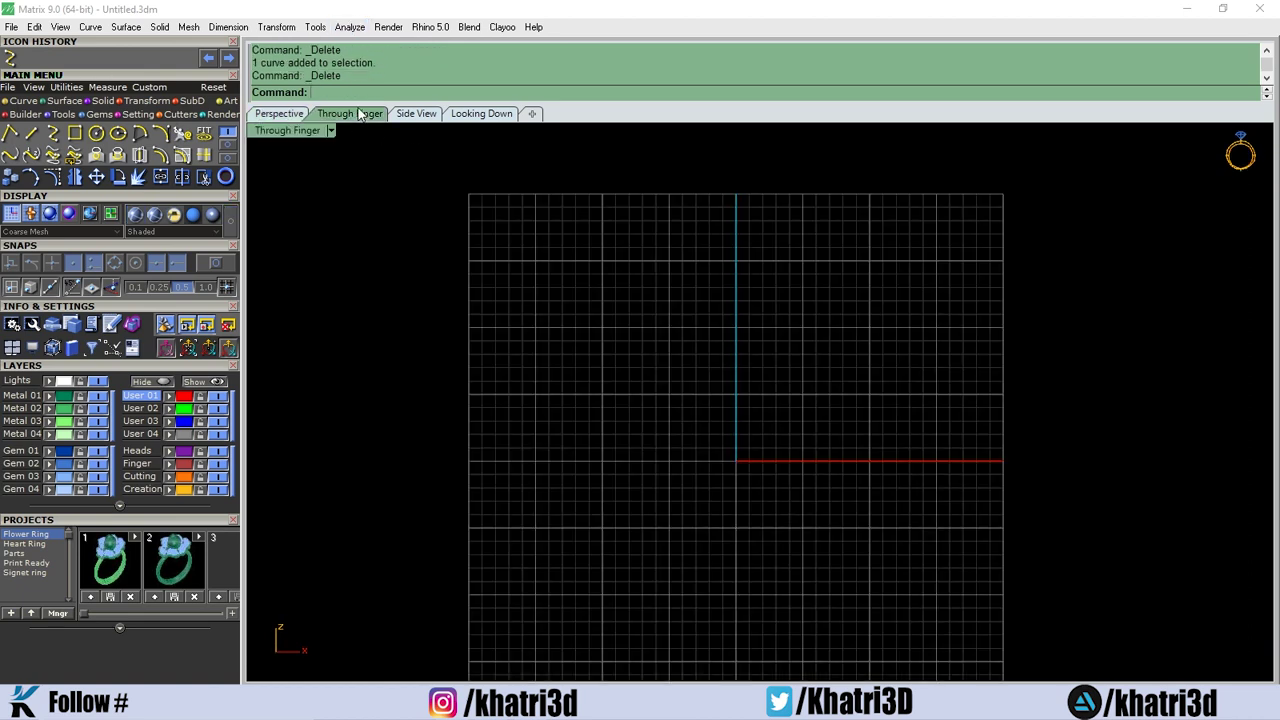
left_click(10, 133)
left_click(782, 297)
left_click(832, 353)
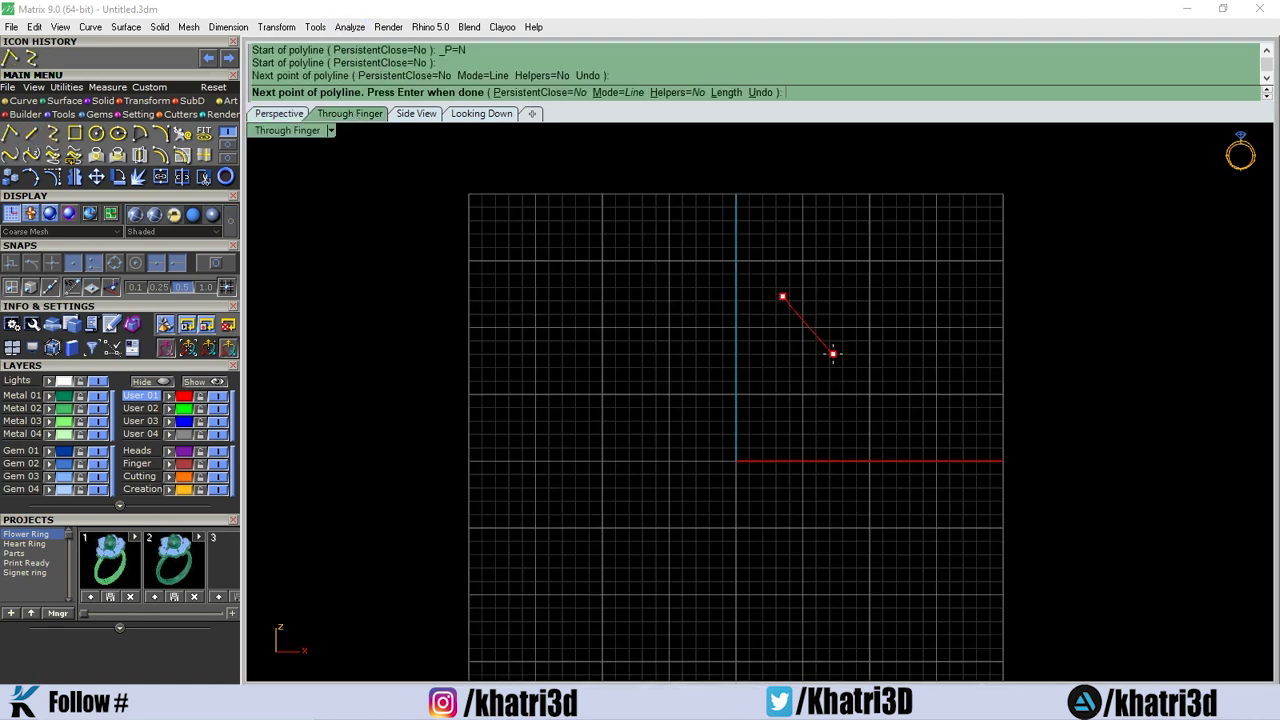
left_click(789, 399)
left_click(785, 443)
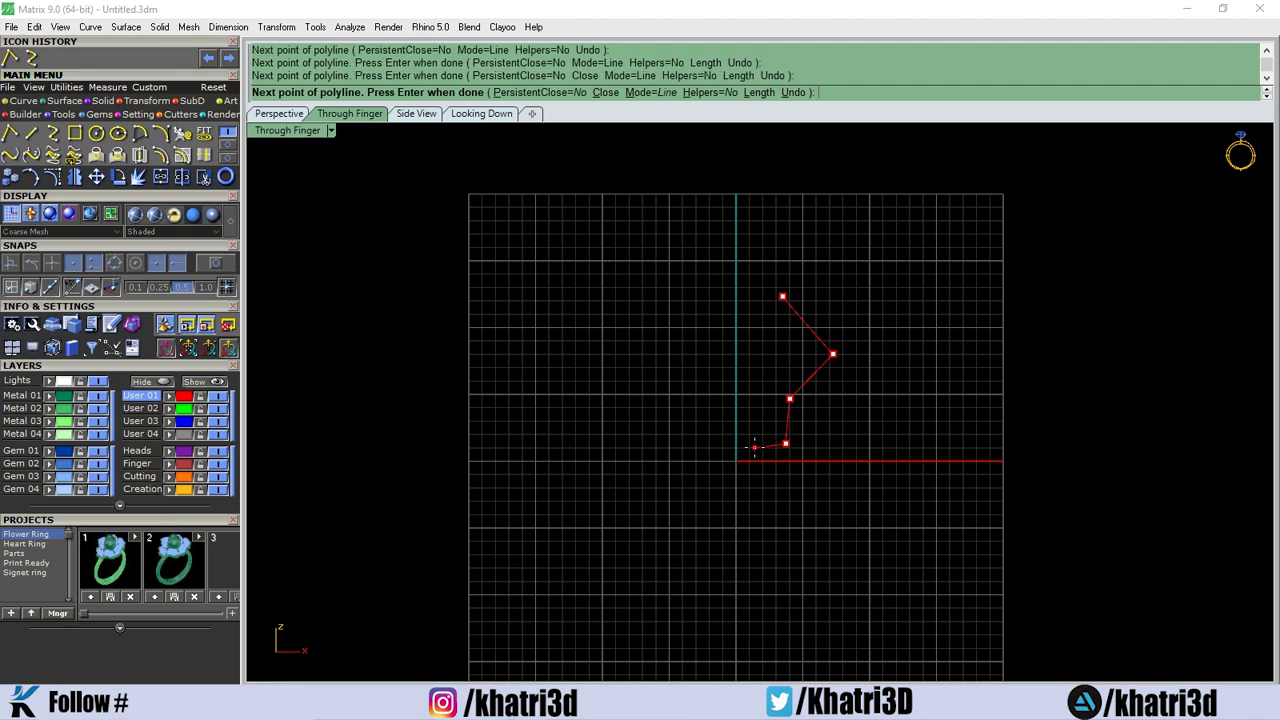
type("0,0,0")
key("Return")
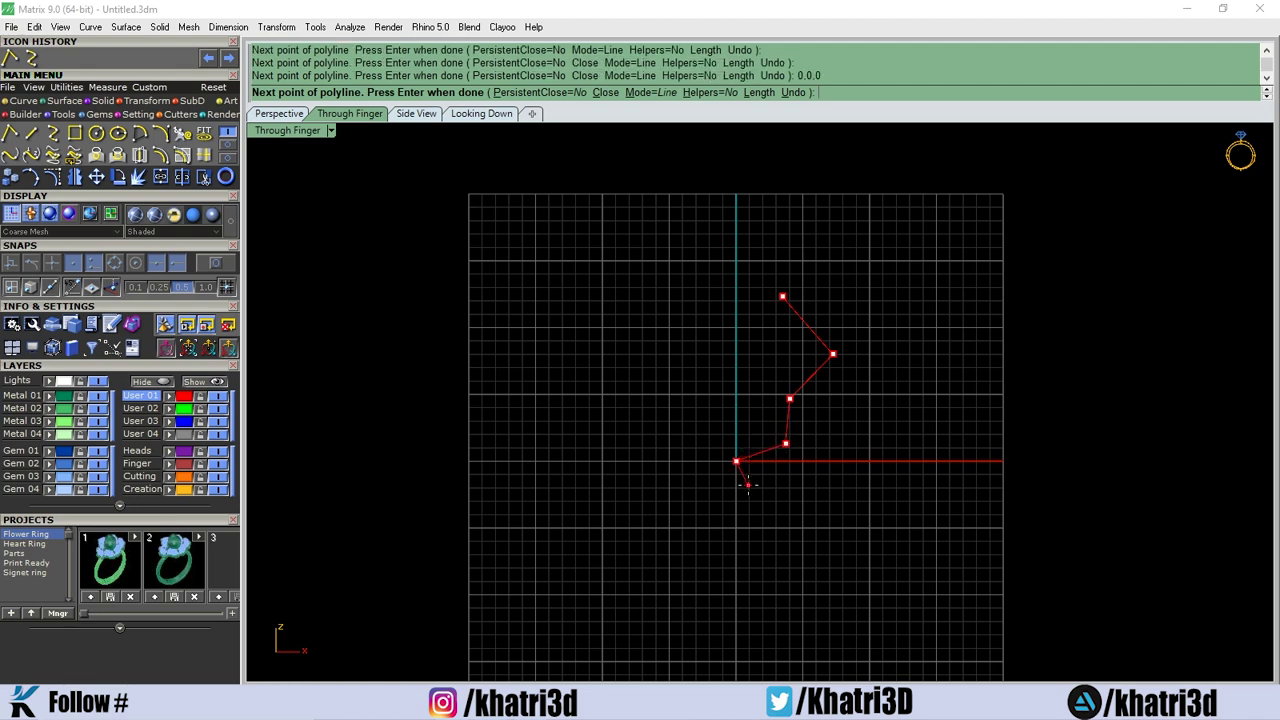
key("Return")
Revolve the polyline 360 degrees about the vertical axis through the origin, picking the start angle in the Perspective view.
left_click(783, 445)
type("Revolve")
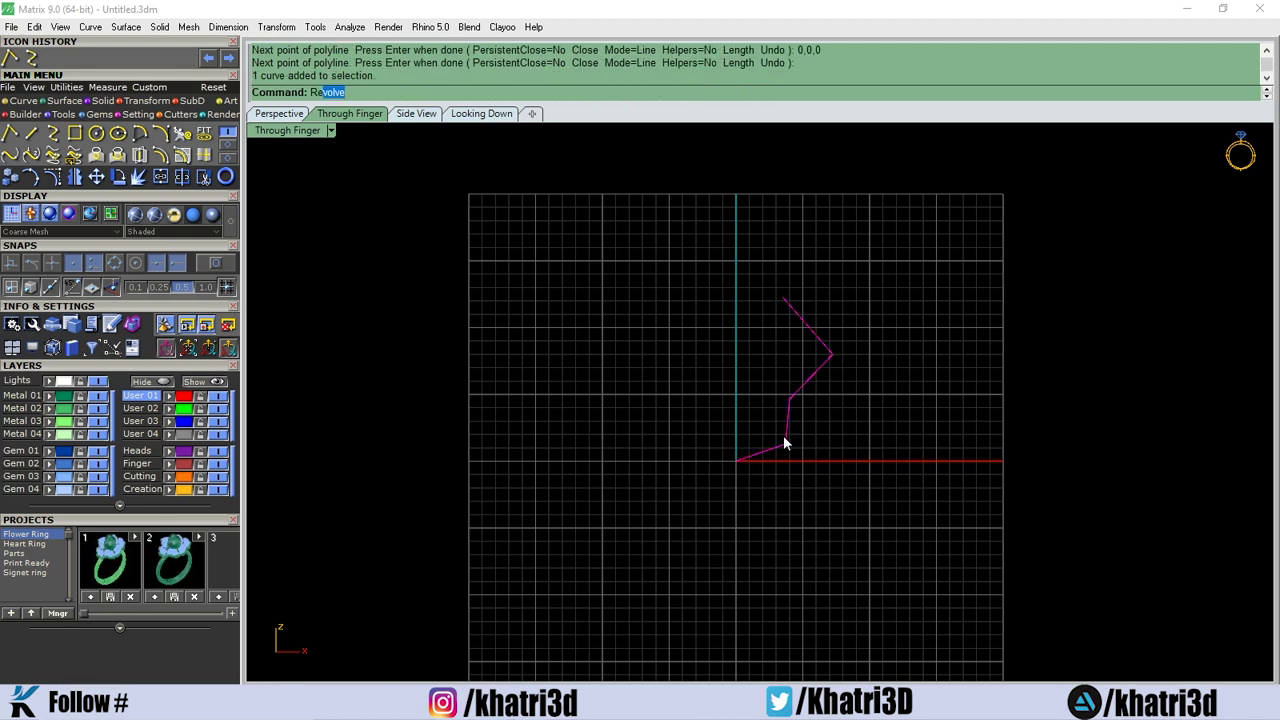
key("Return")
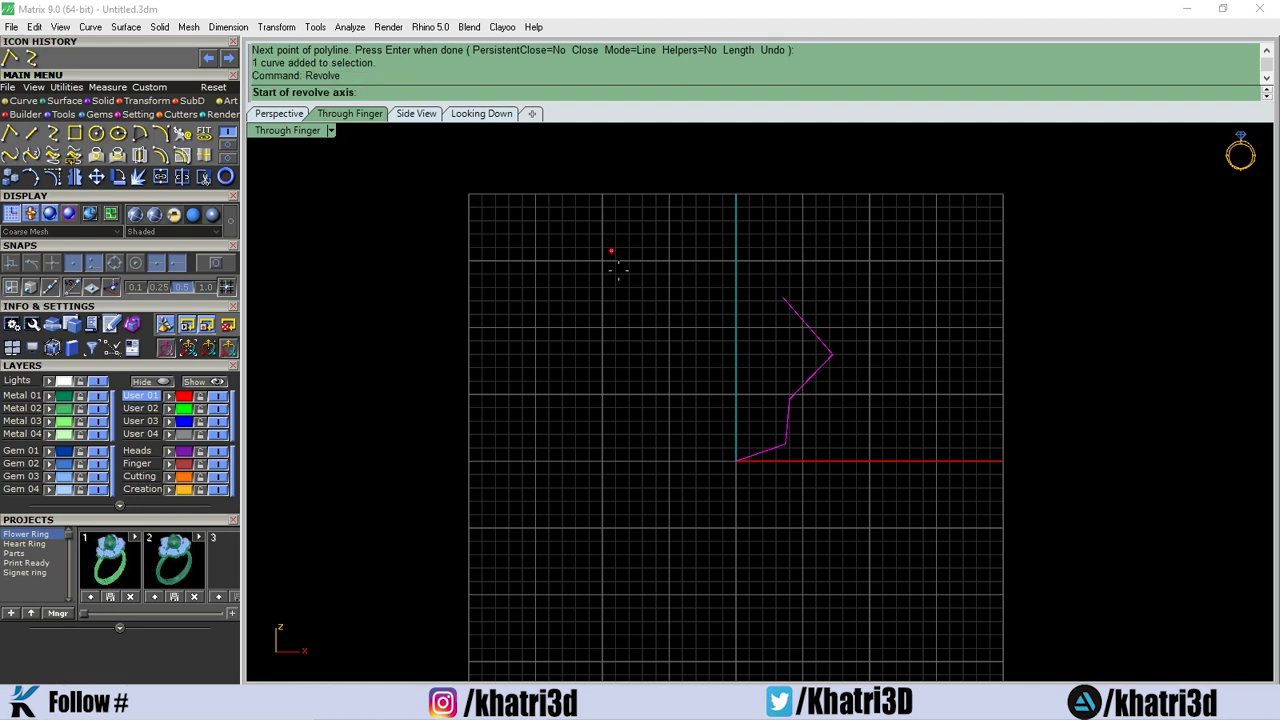
left_click(736, 460)
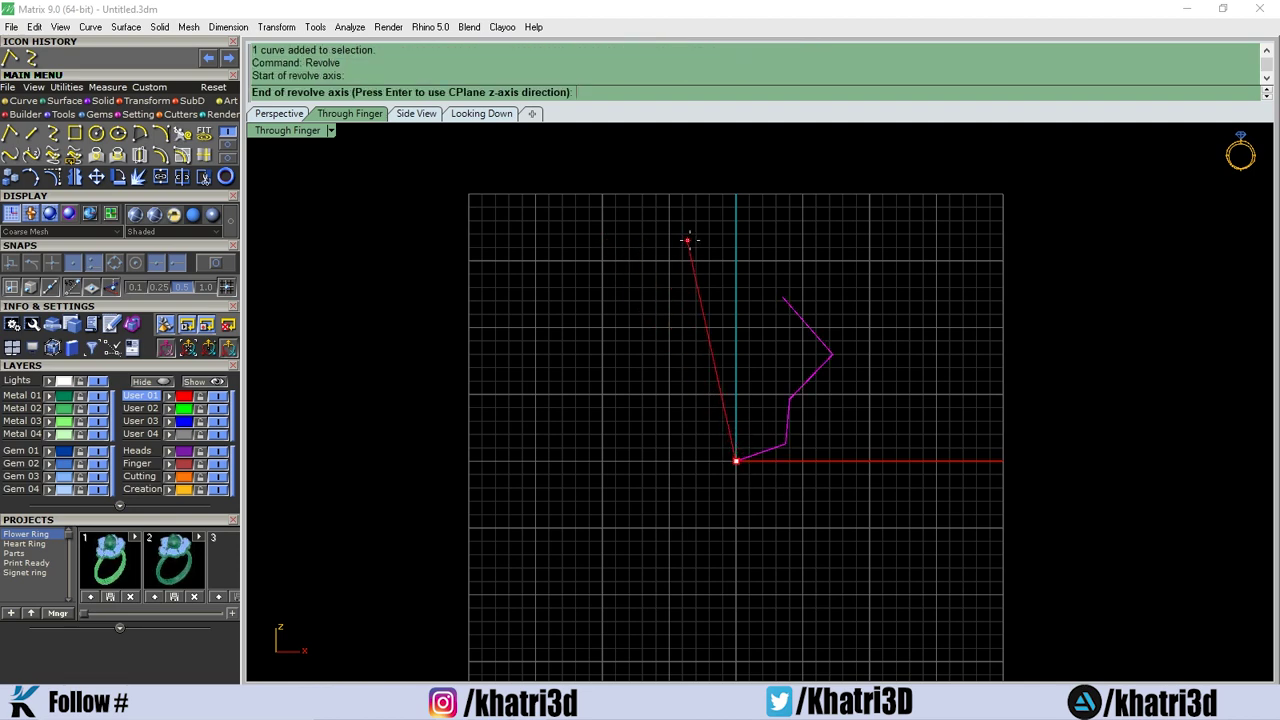
left_click(737, 194)
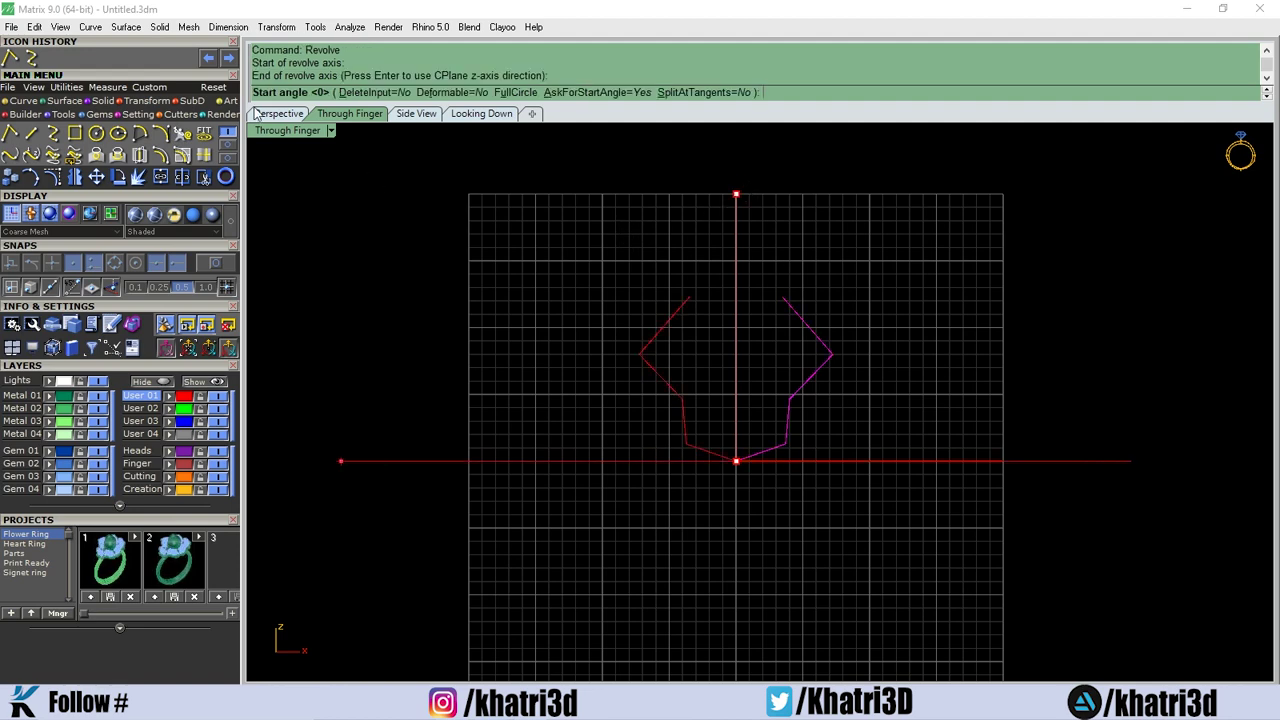
left_click(262, 113)
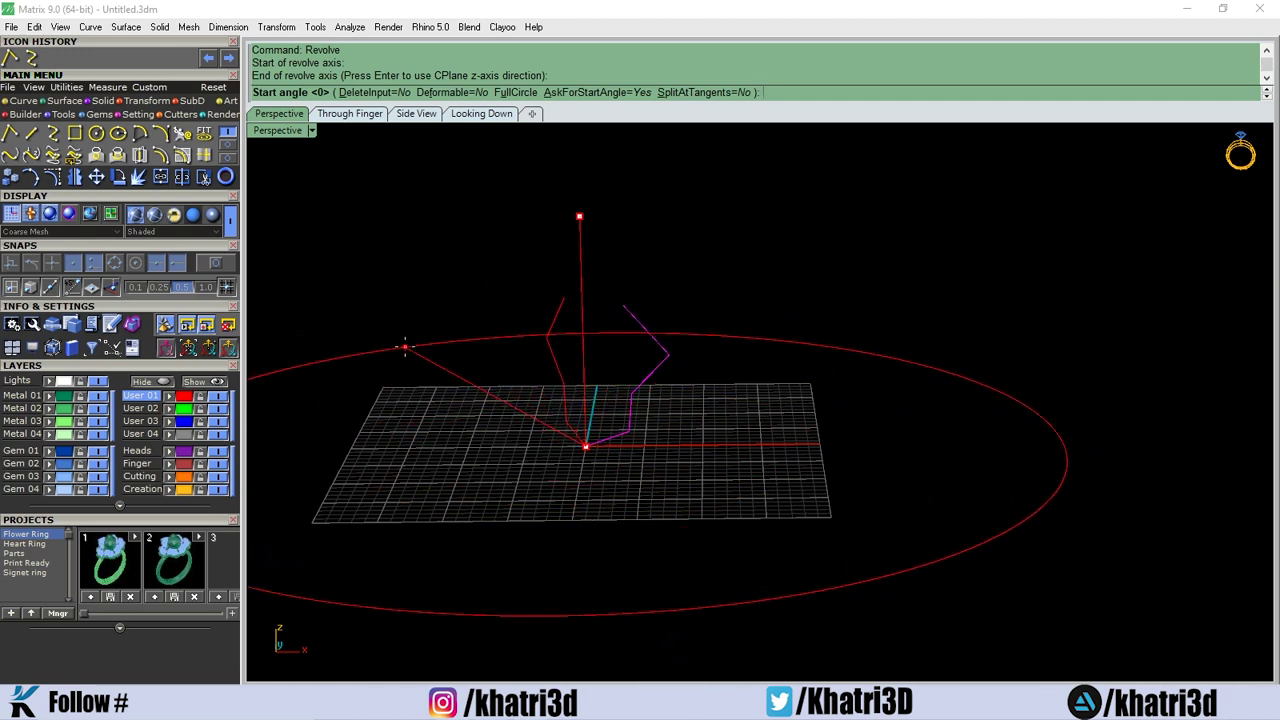
left_click(405, 347)
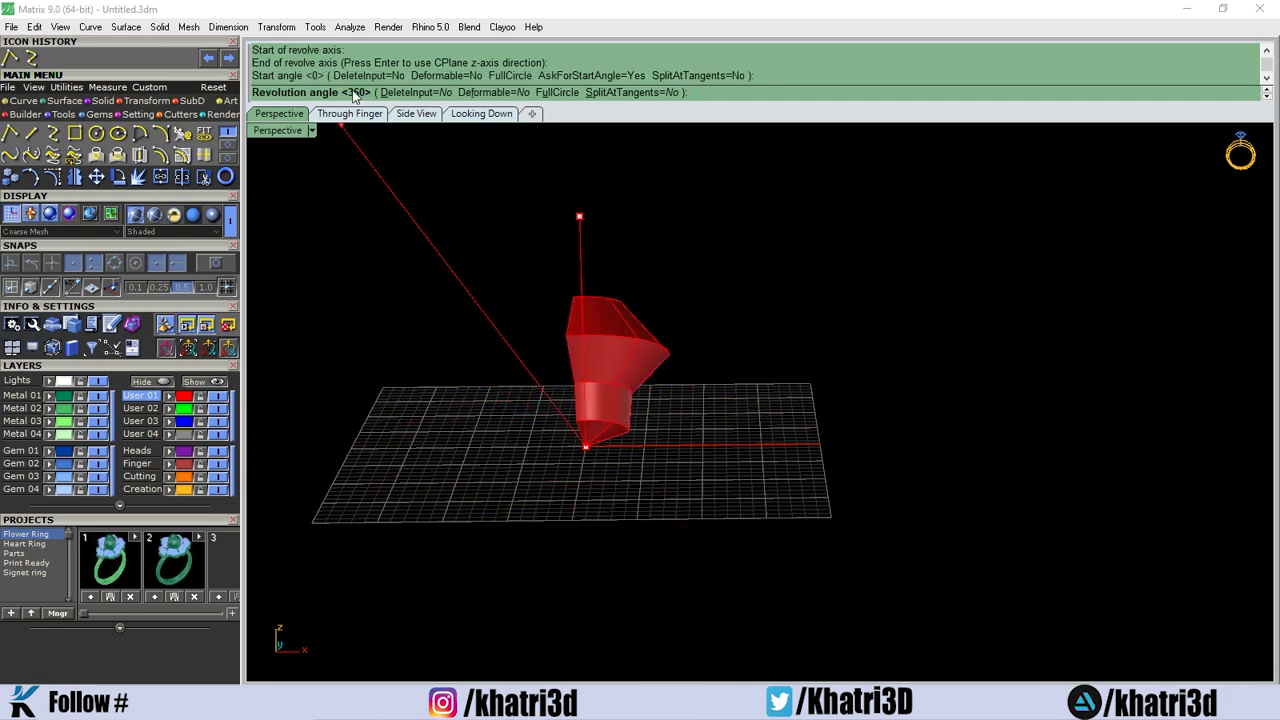
key("Return")
Inspect the faceted revolved polysurface in the Perspective and Through Finger views, and delete it together with its polyline profile.
right_click_drag(600, 300, 660, 306)
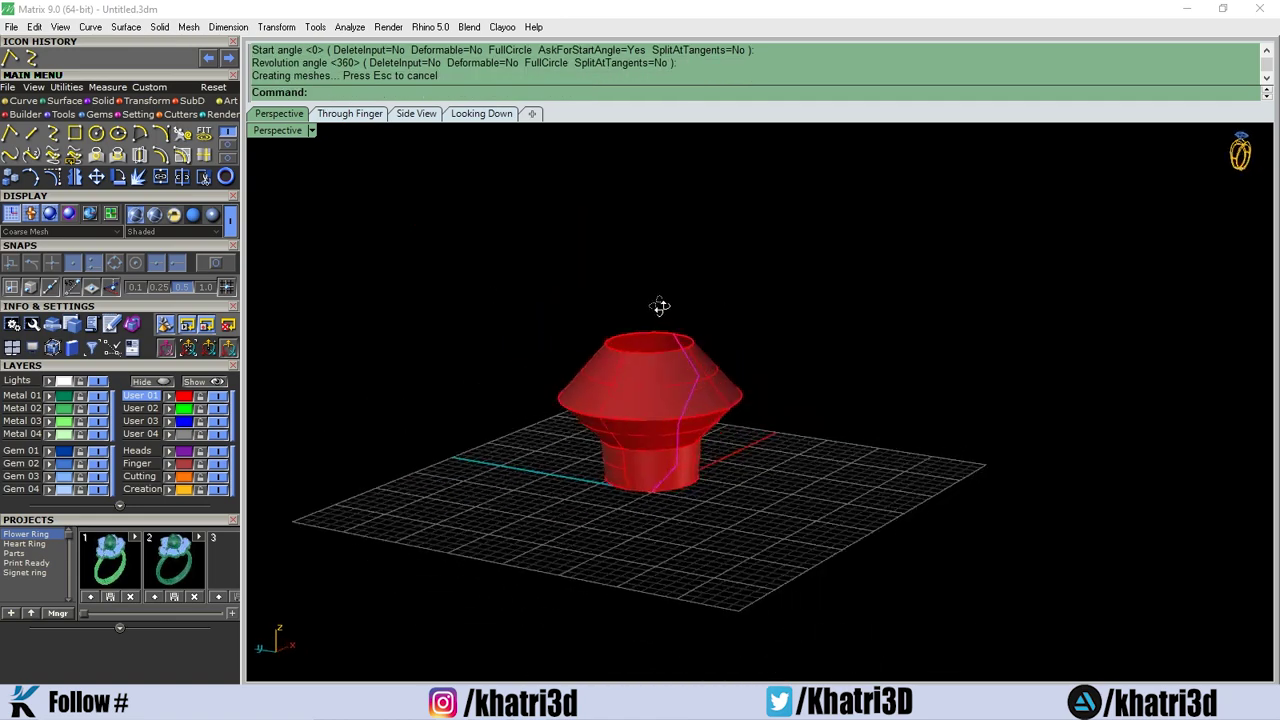
left_click(350, 113)
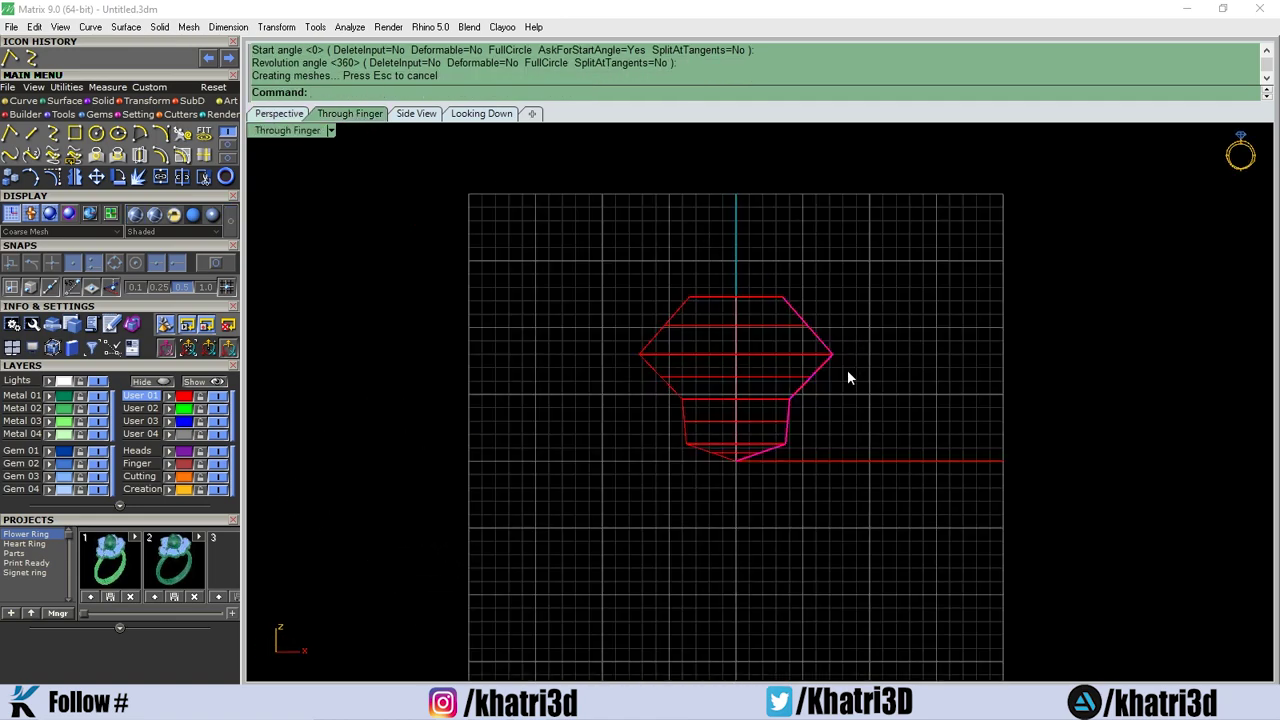
left_click(279, 113)
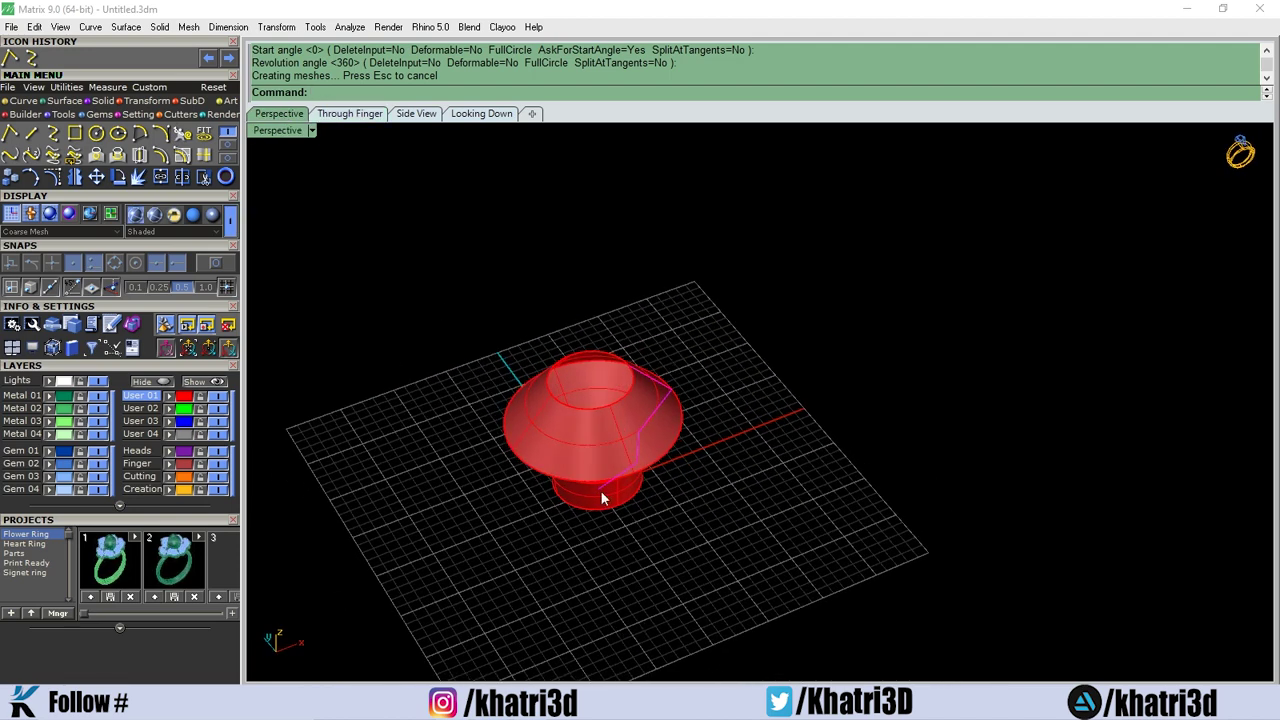
left_click(536, 452)
scroll(560, 442, "up", 2)
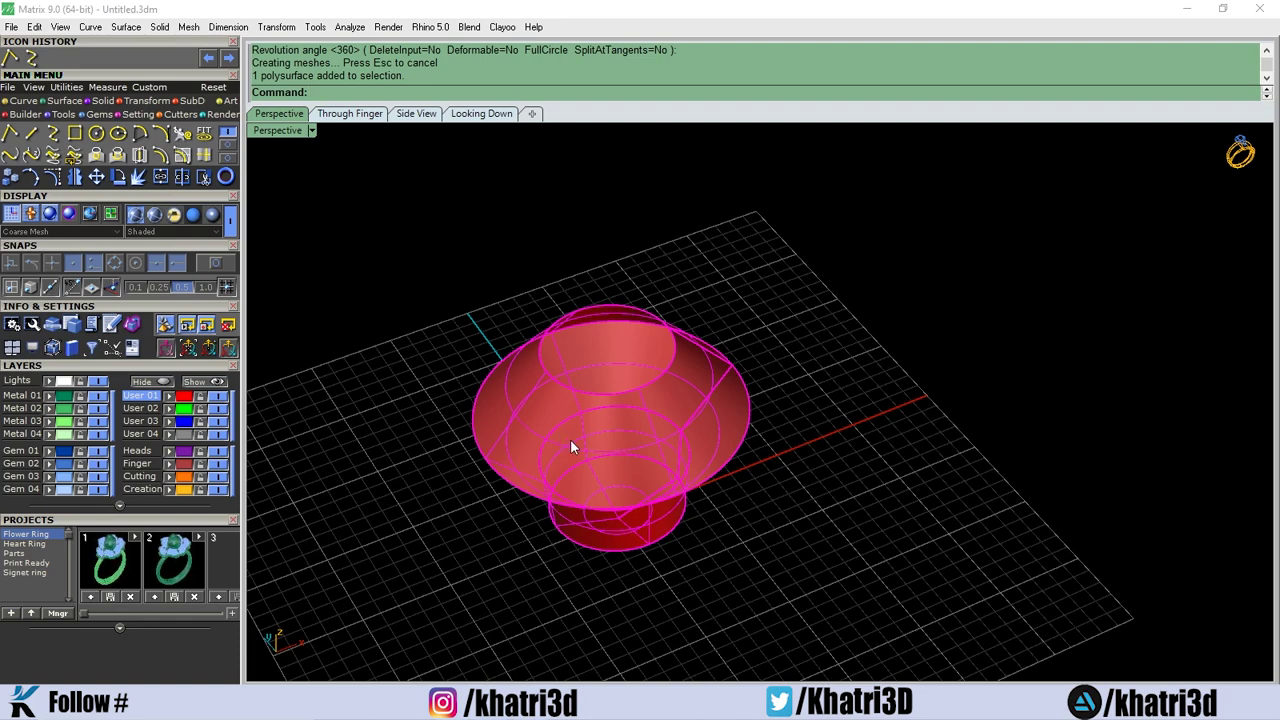
right_click_drag(868, 452, 871, 396)
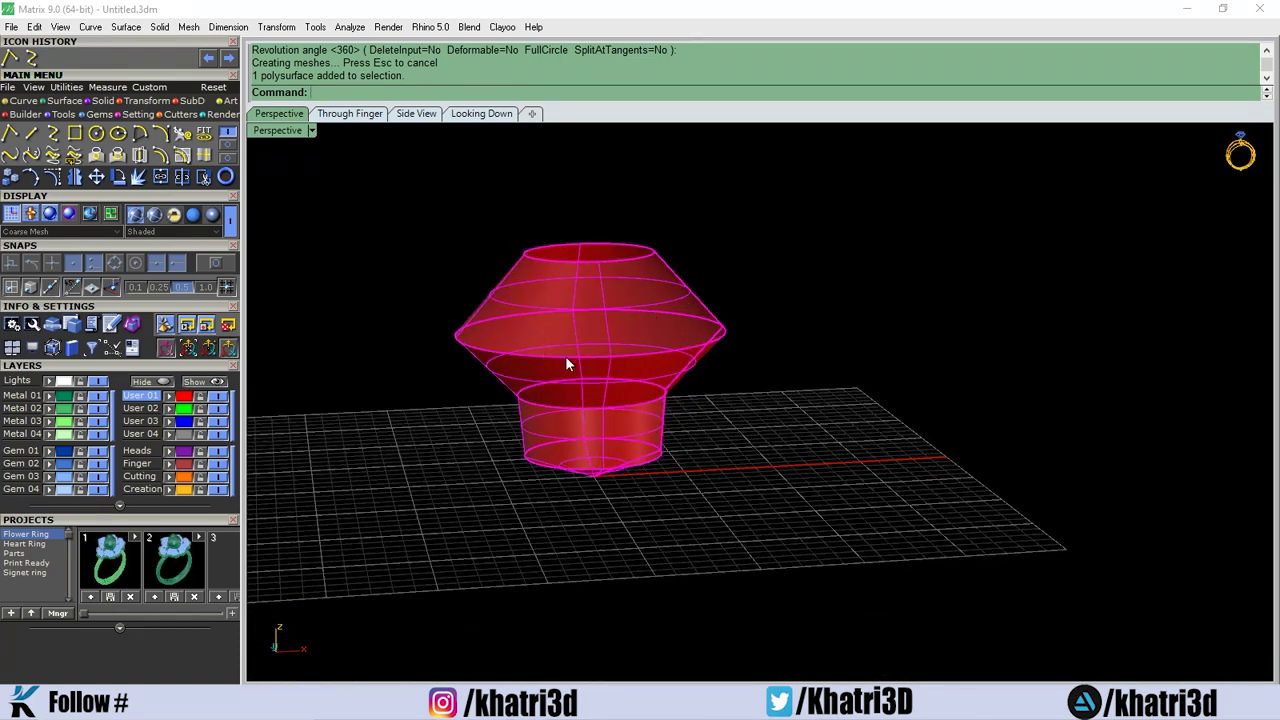
key("Delete")
left_click(660, 396)
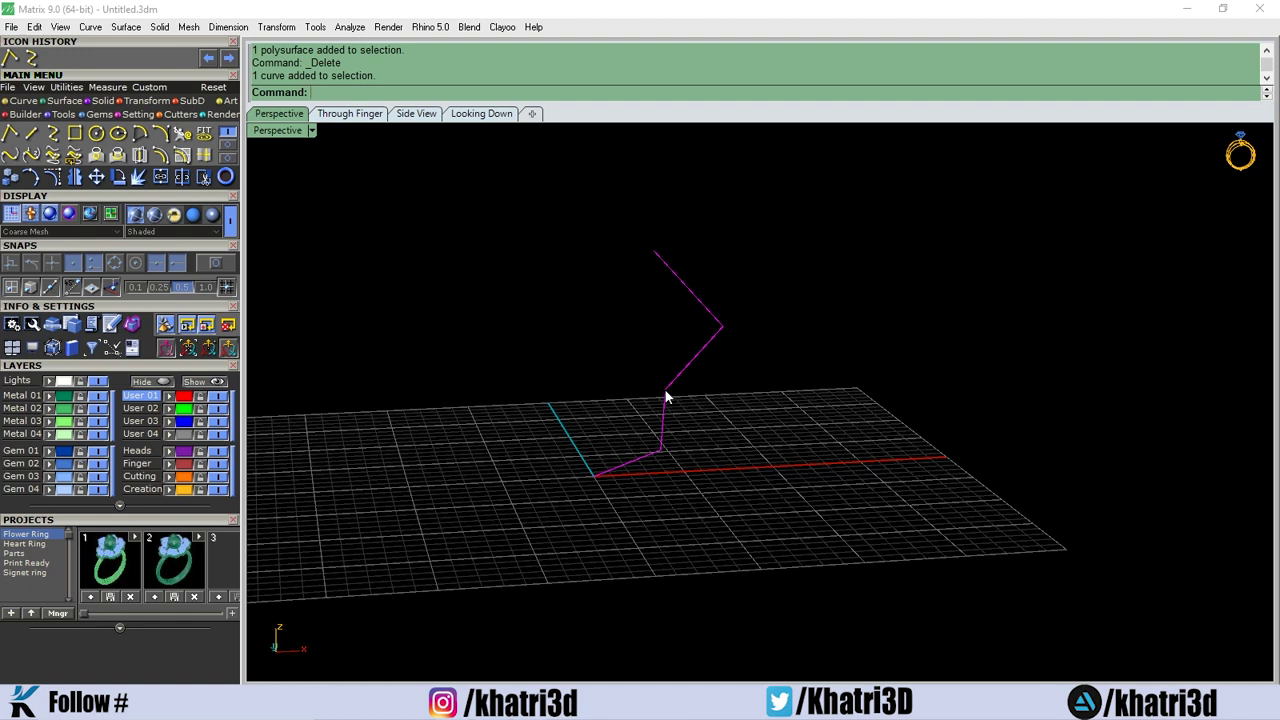
key("Delete")
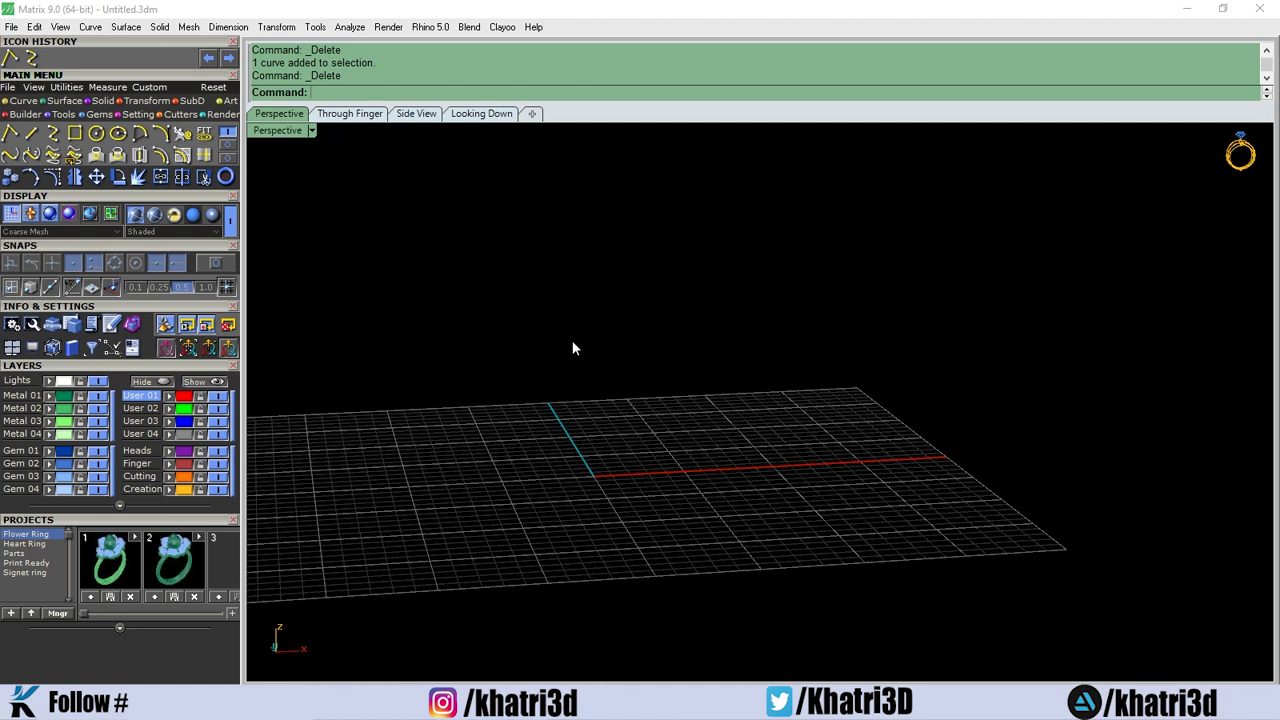
Draw a circle centred at 0,0,0 on the ground plane in the Perspective view, with a radius of about one major grid square.
right_click_drag(573, 342, 570, 414)
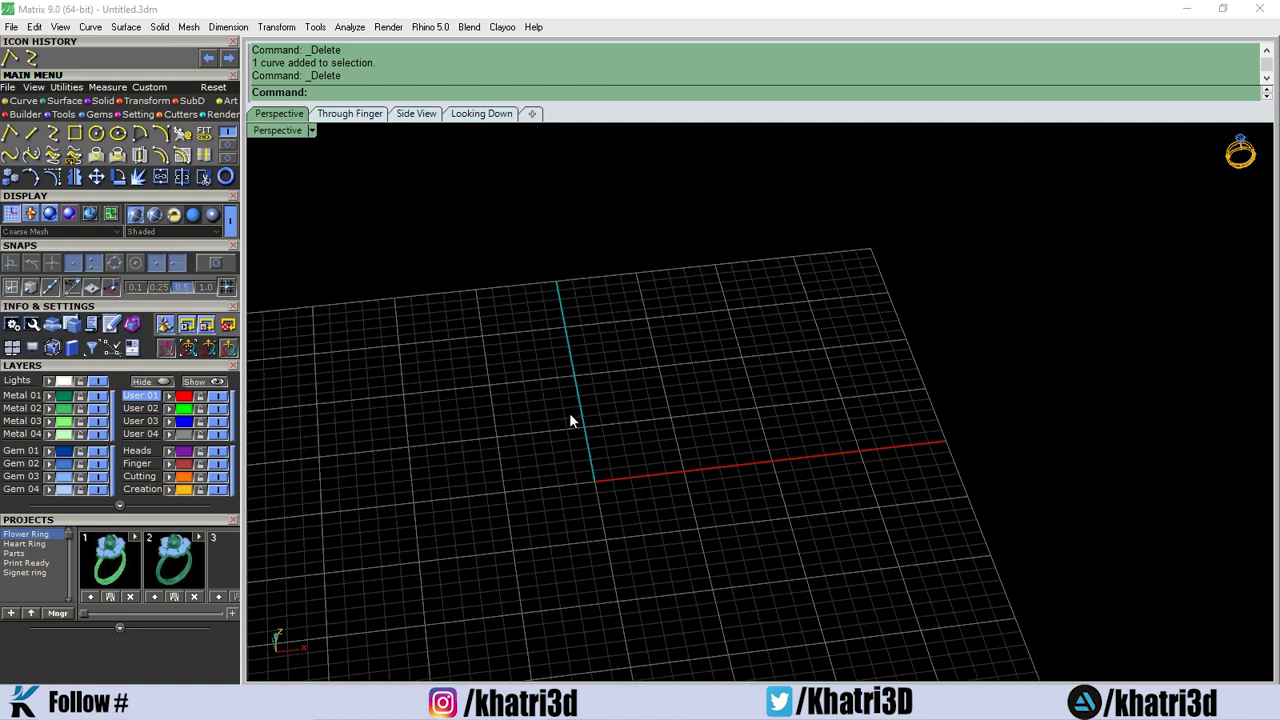
type("c0,0,0")
key("Return")
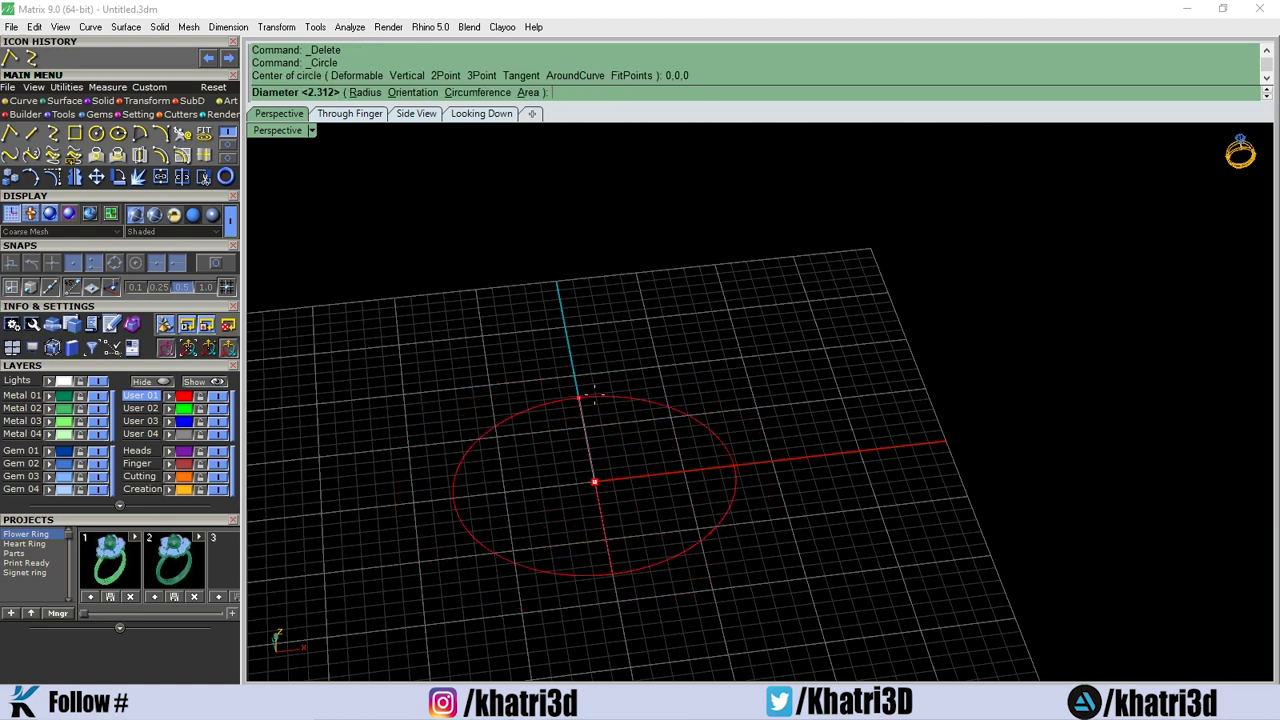
left_click(591, 437)
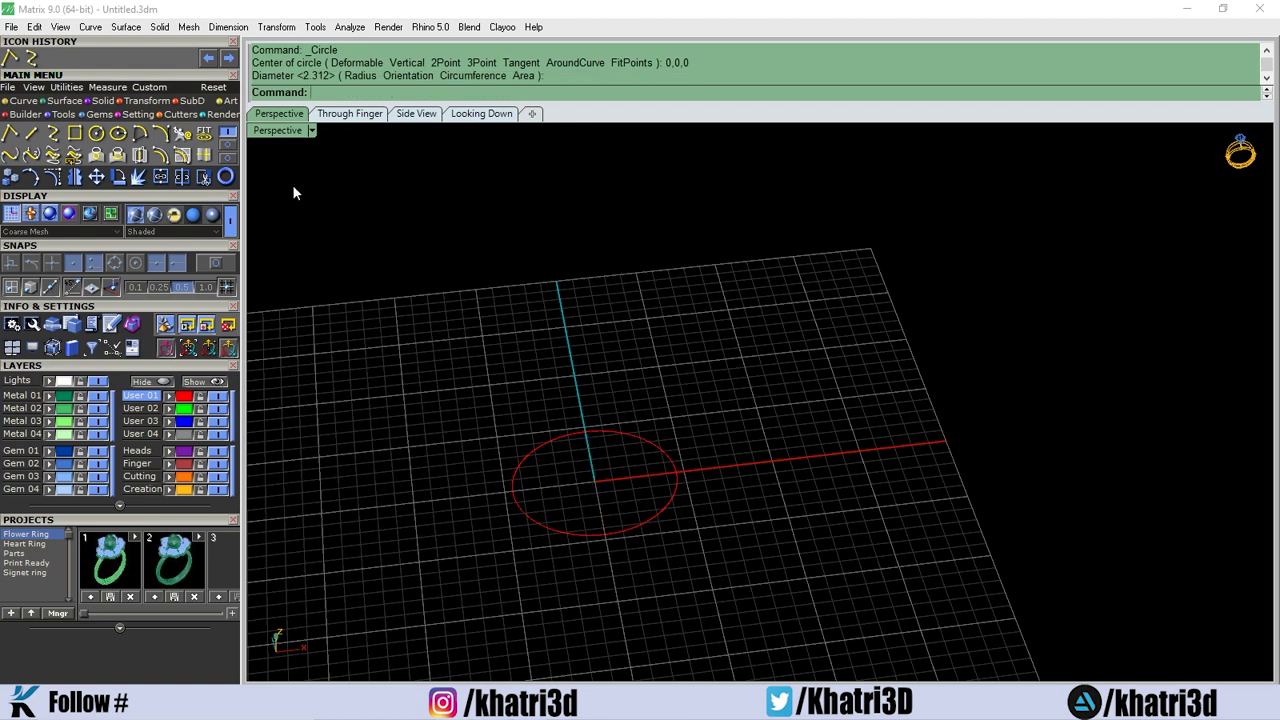
Draw a vertical line from the circle's centre at 0,0,0 up about one major grid square, ending it in the Through Finger view.
right_click_drag(546, 477, 628, 438)
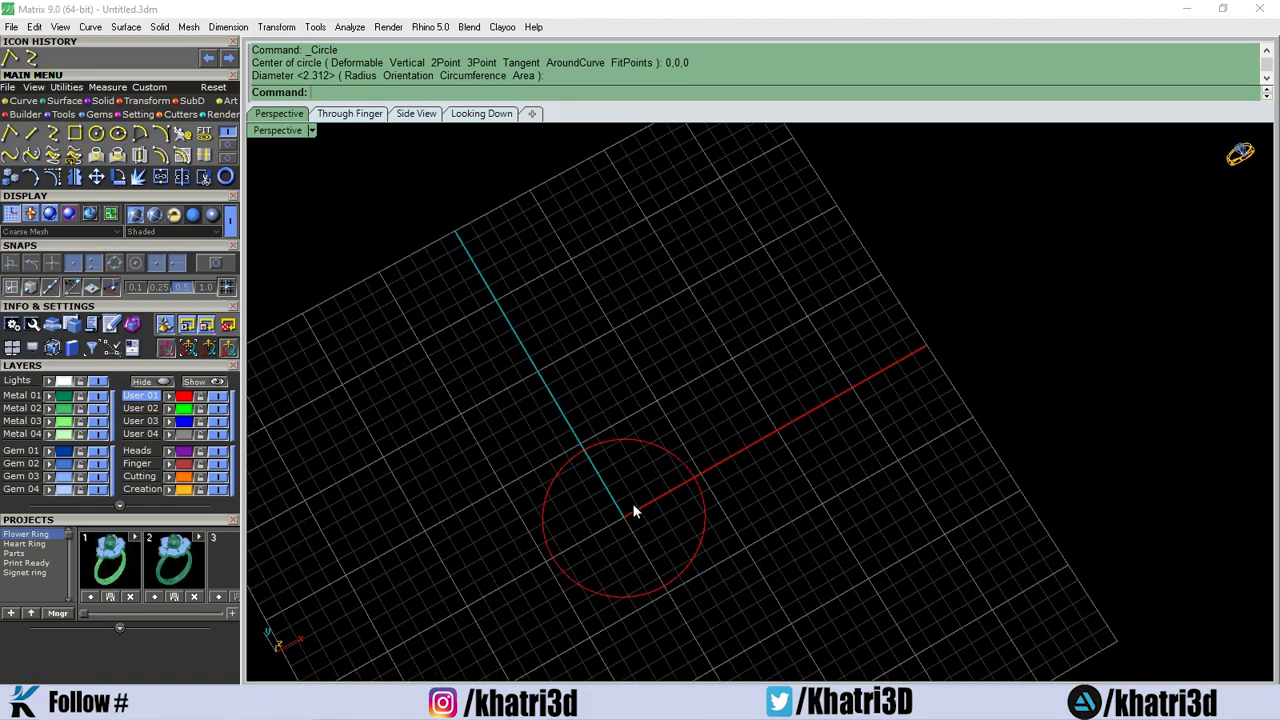
right_click_drag(615, 526, 594, 506)
scroll(605, 500, "up", 5)
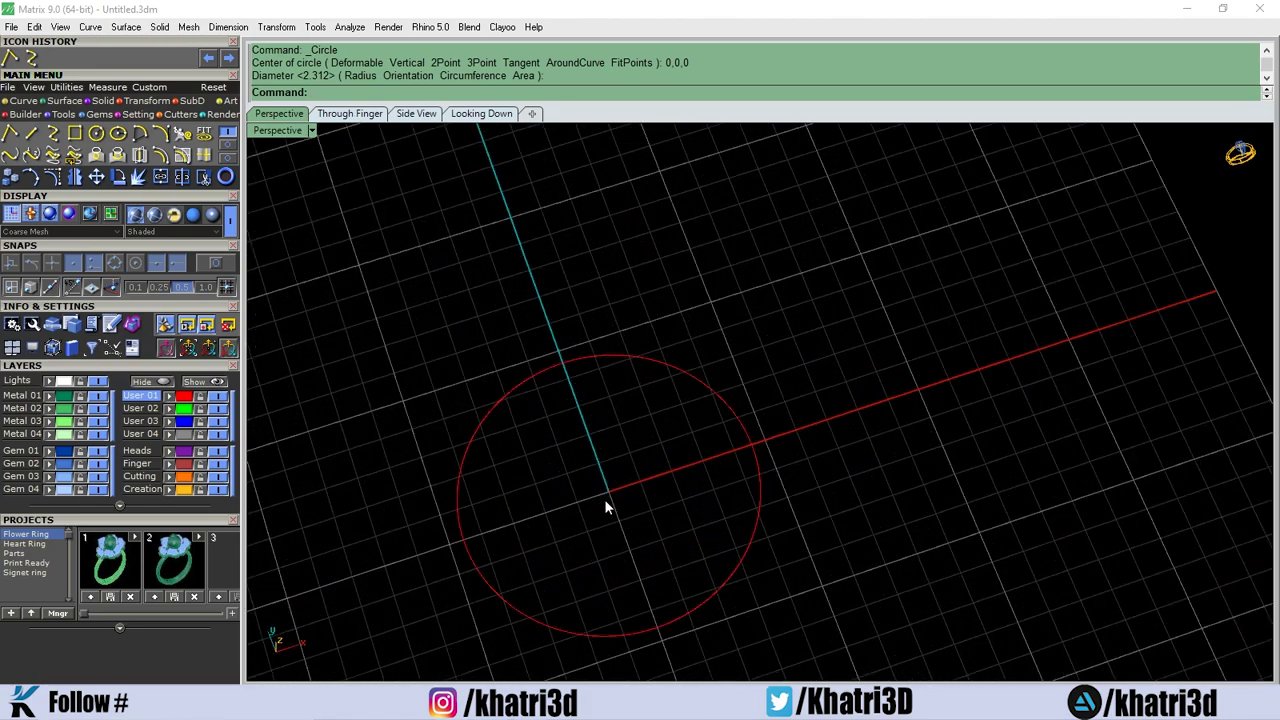
left_click(29, 138)
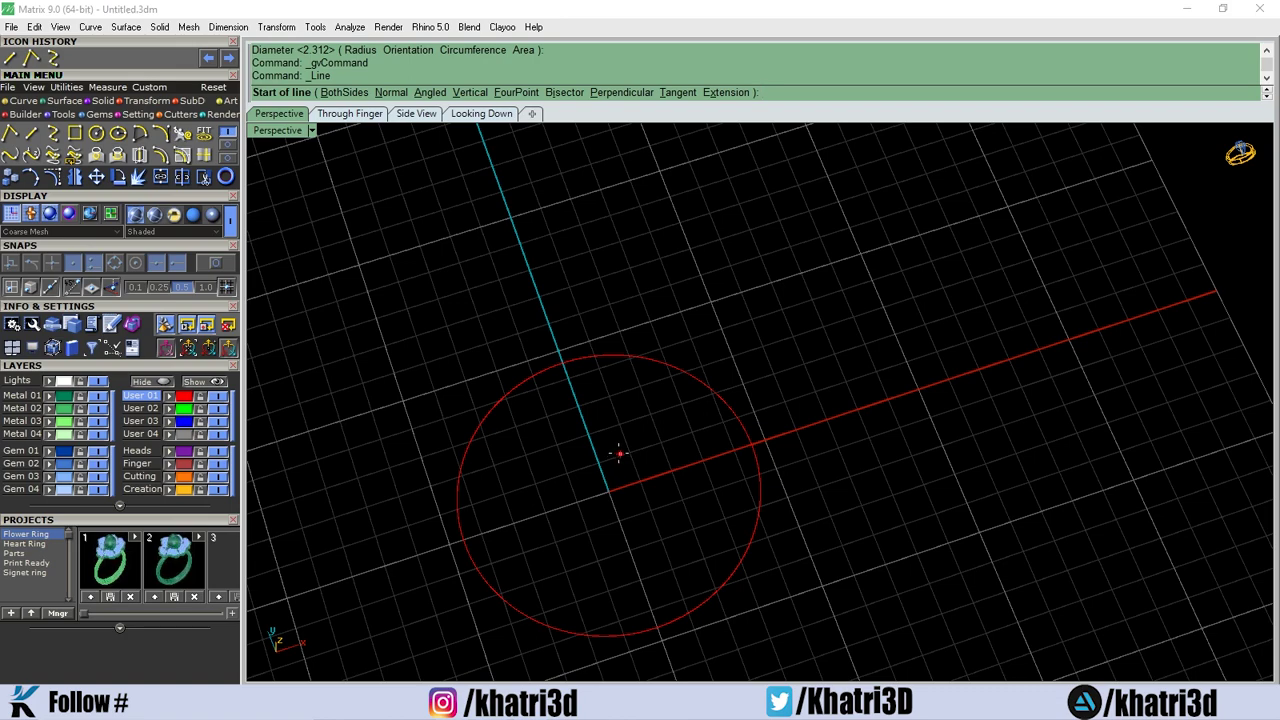
type("0,0,0")
key("Return")
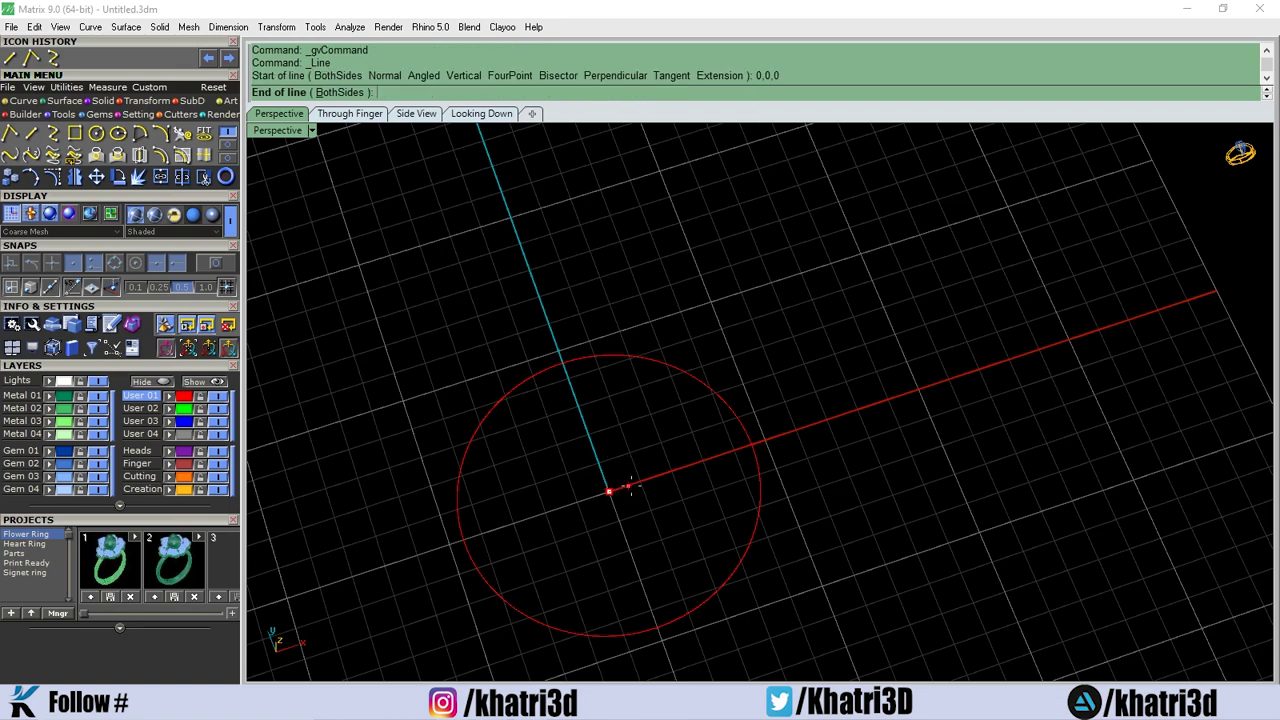
right_click_drag(608, 491, 590, 420)
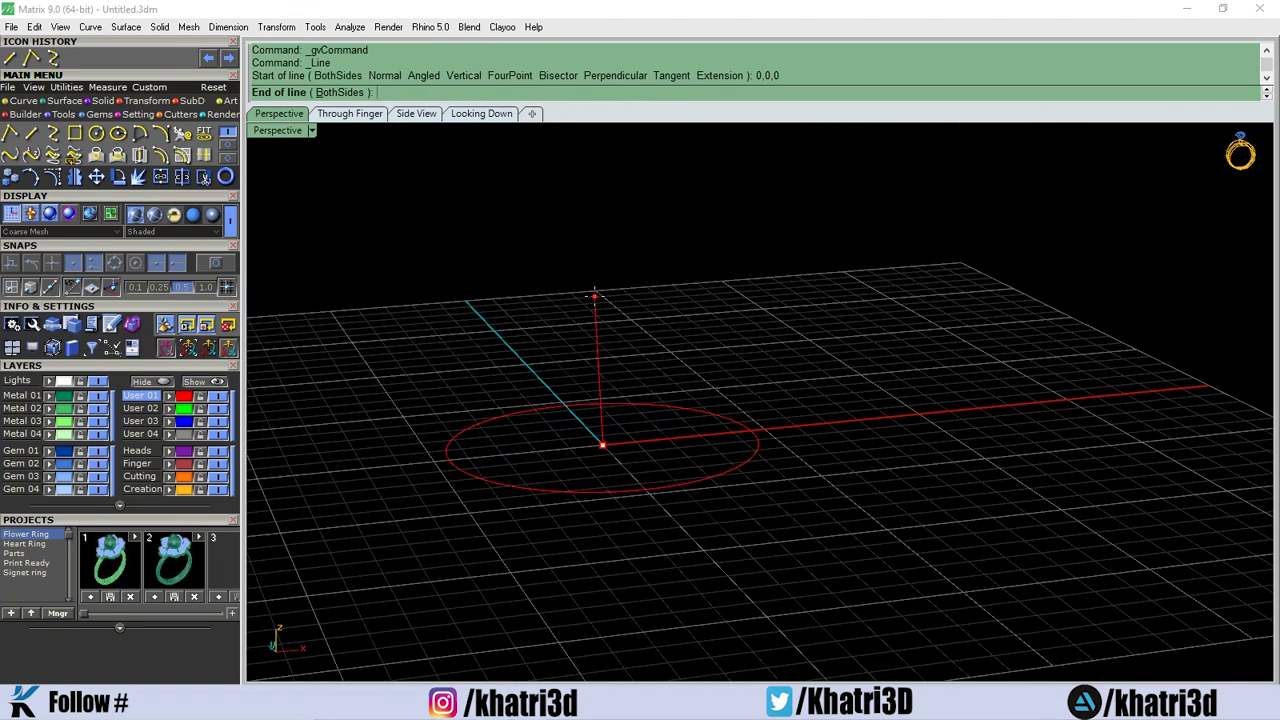
left_click(340, 118)
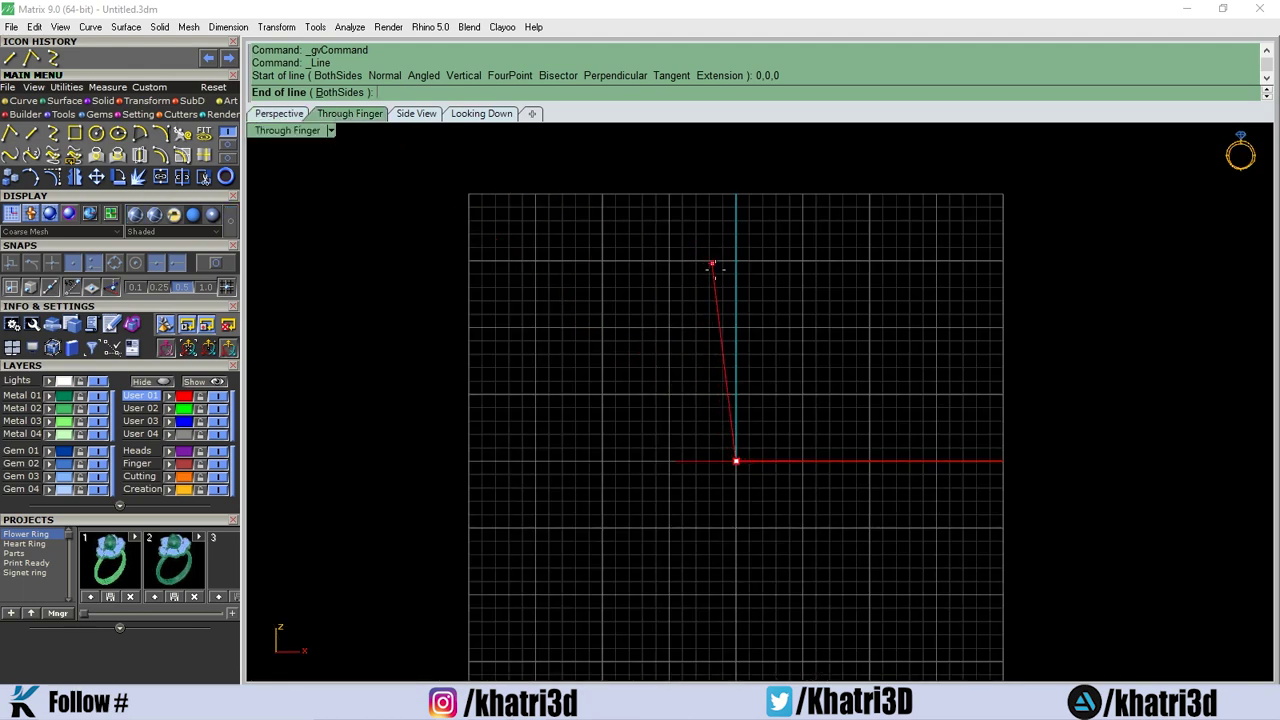
left_click(741, 391)
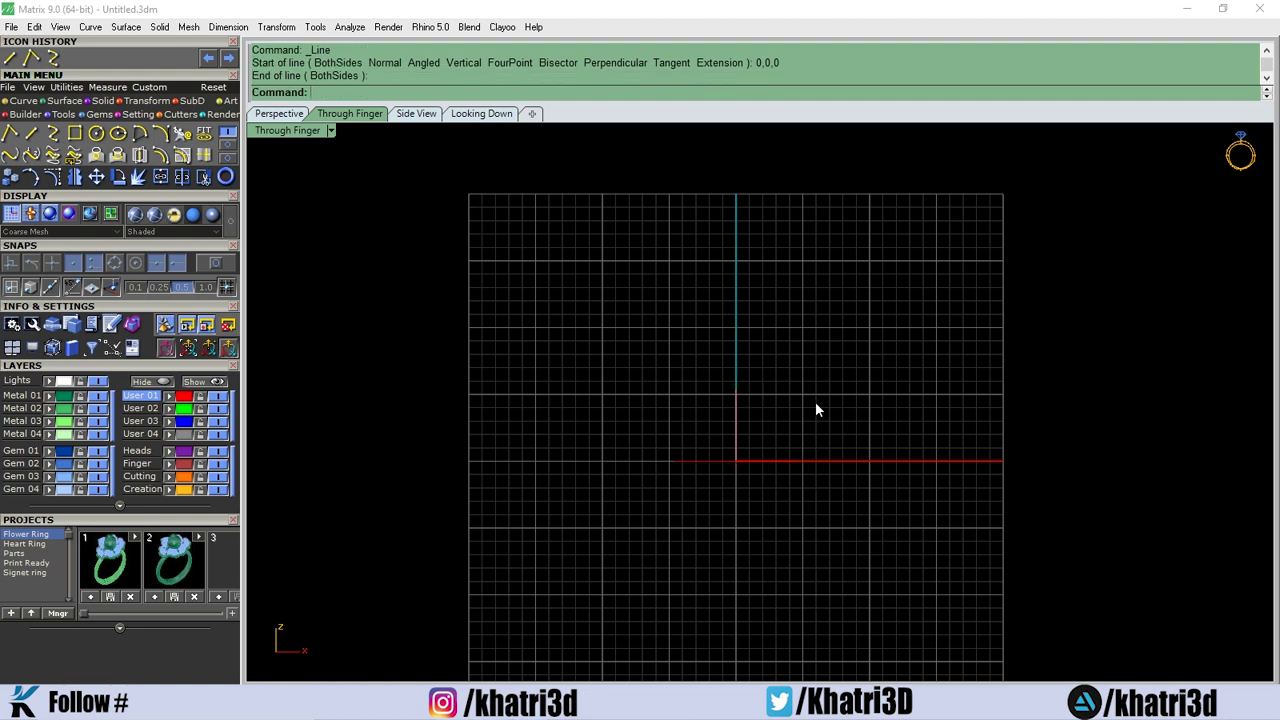
Draw a quarter arc in the Through Finger view from the vertical line's upper end to the circle's edge on the X axis.
left_click(262, 115)
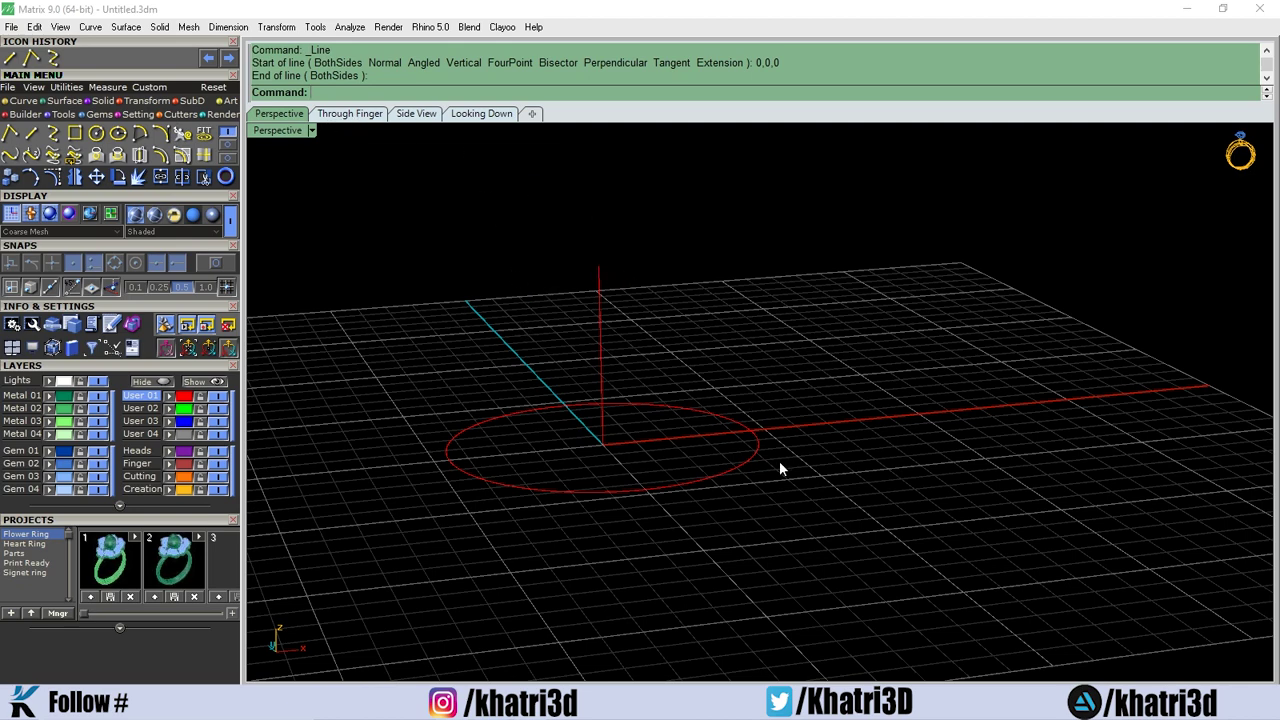
left_click(355, 115)
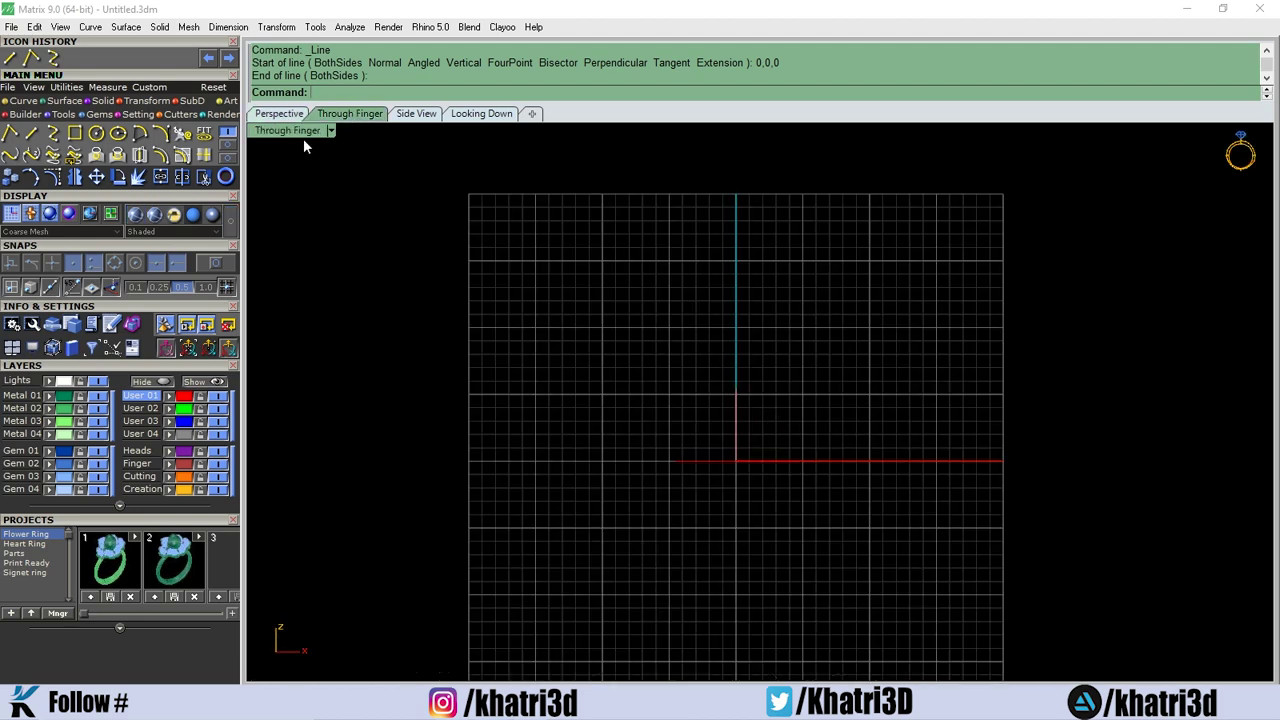
left_click(163, 137)
left_click(740, 390)
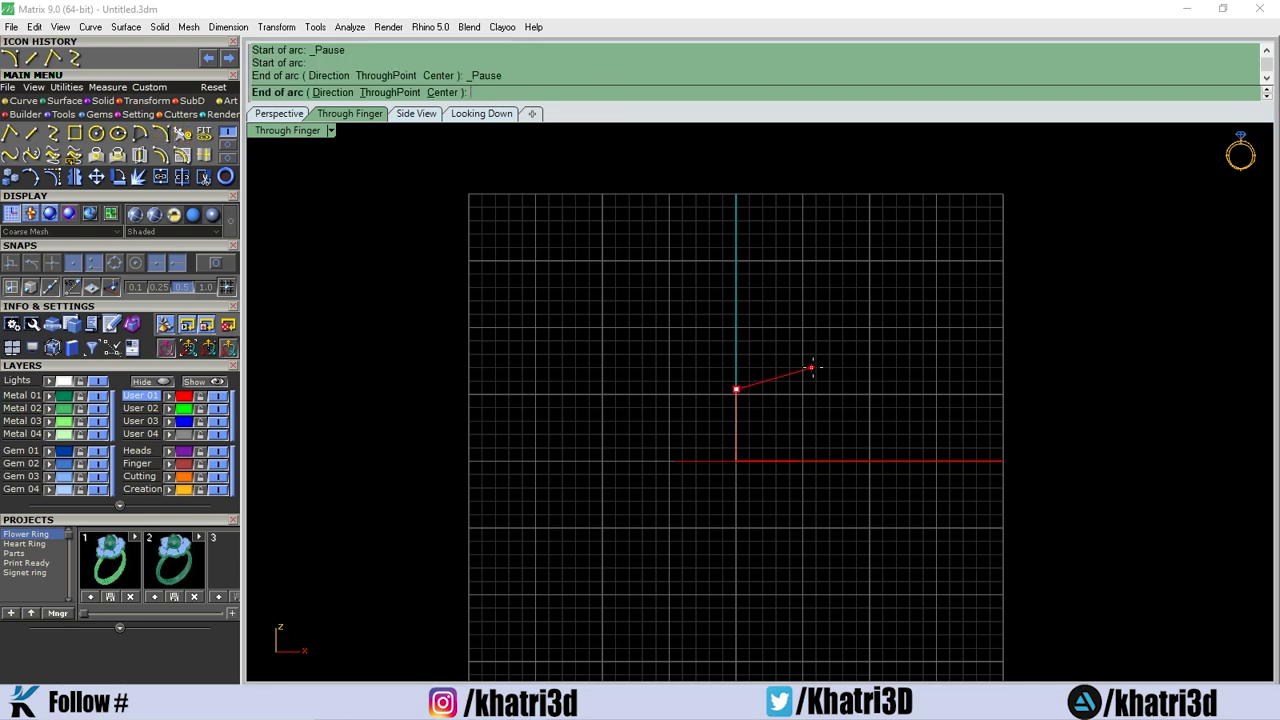
left_click(797, 460)
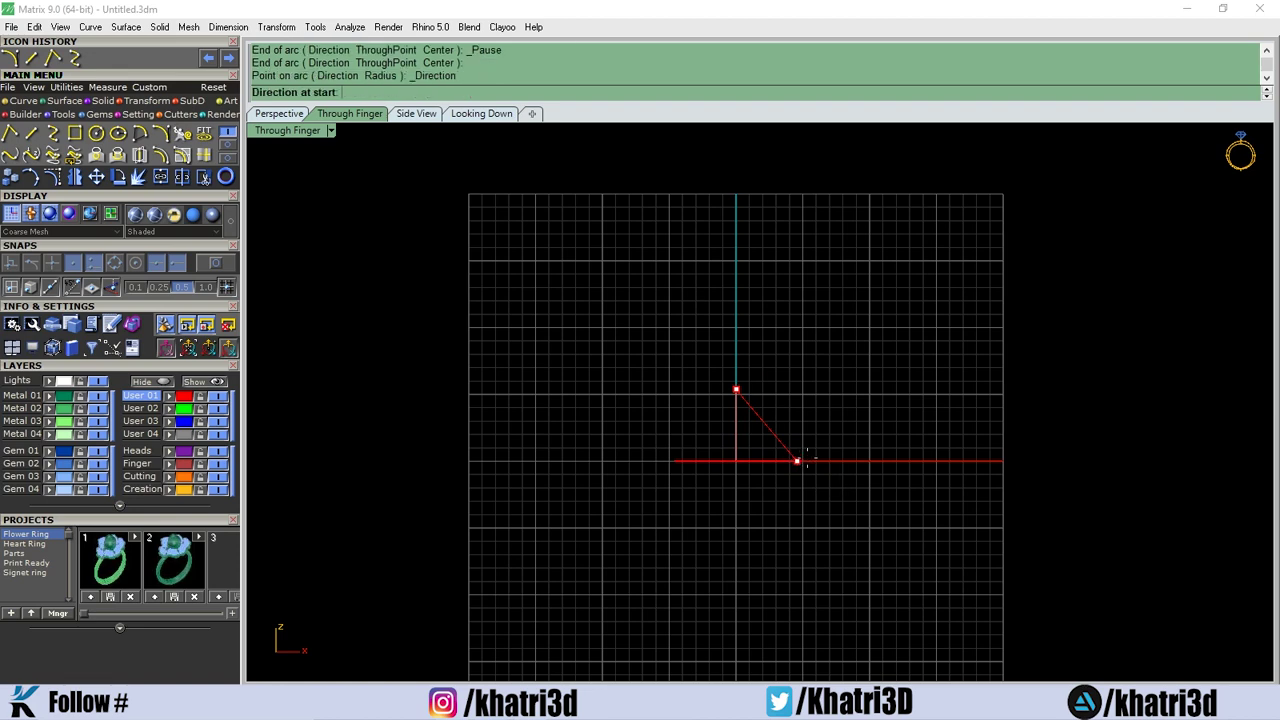
left_click(871, 388)
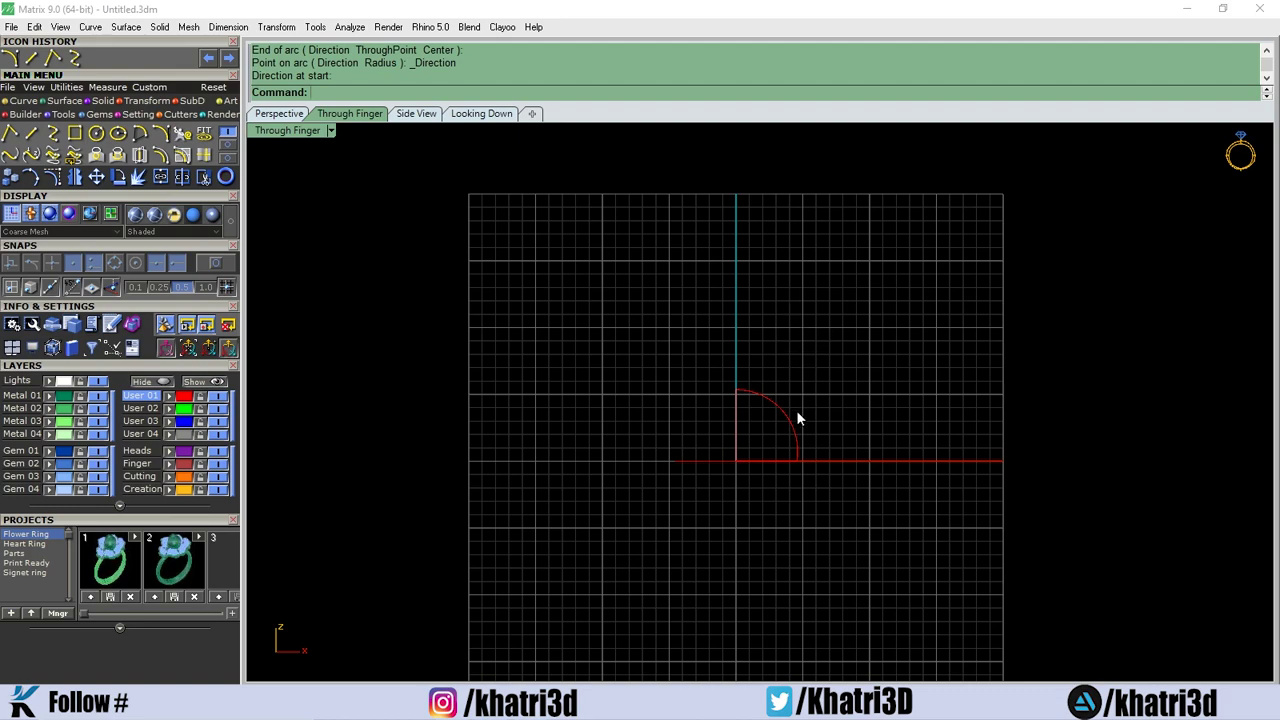
left_click(278, 113)
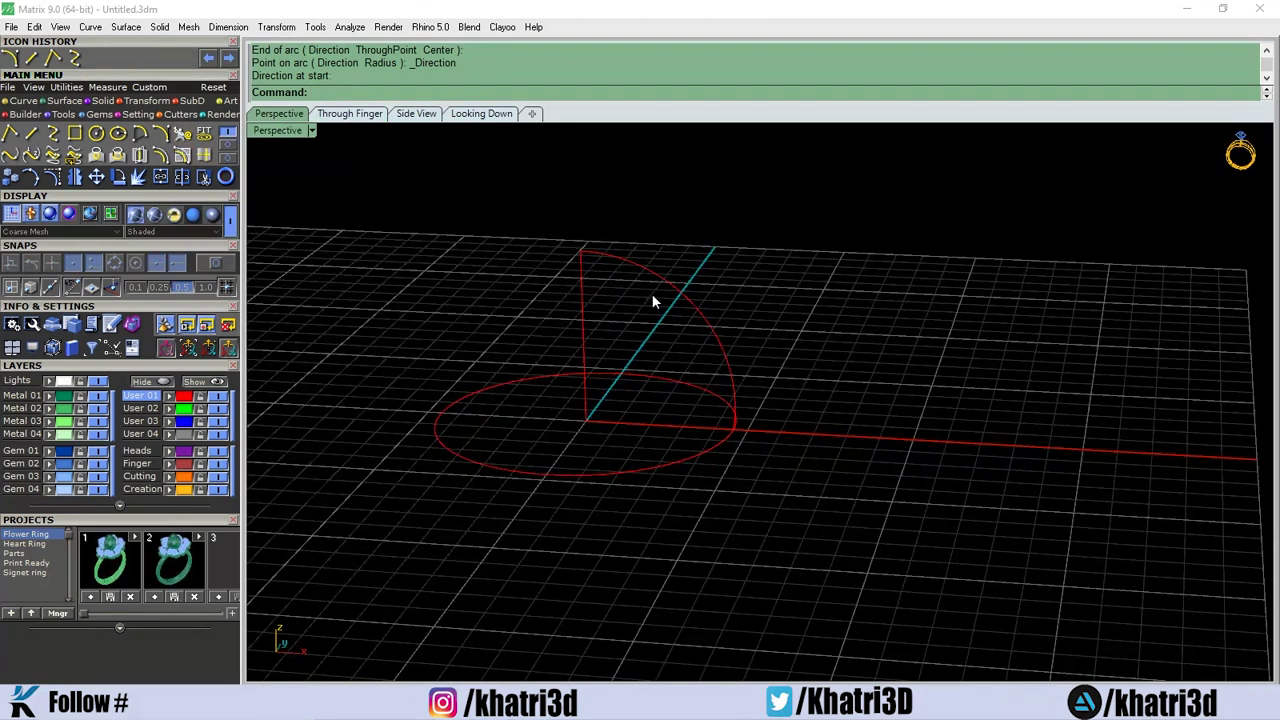
left_click(719, 443)
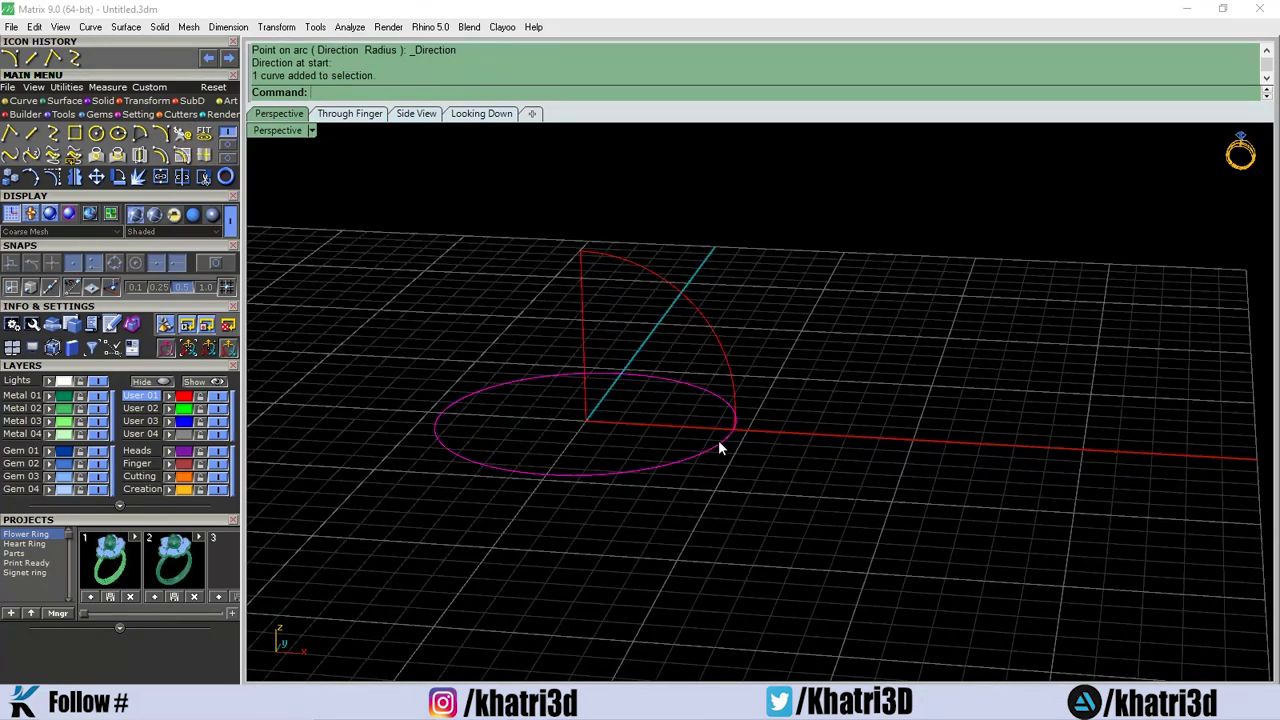
left_click(581, 330)
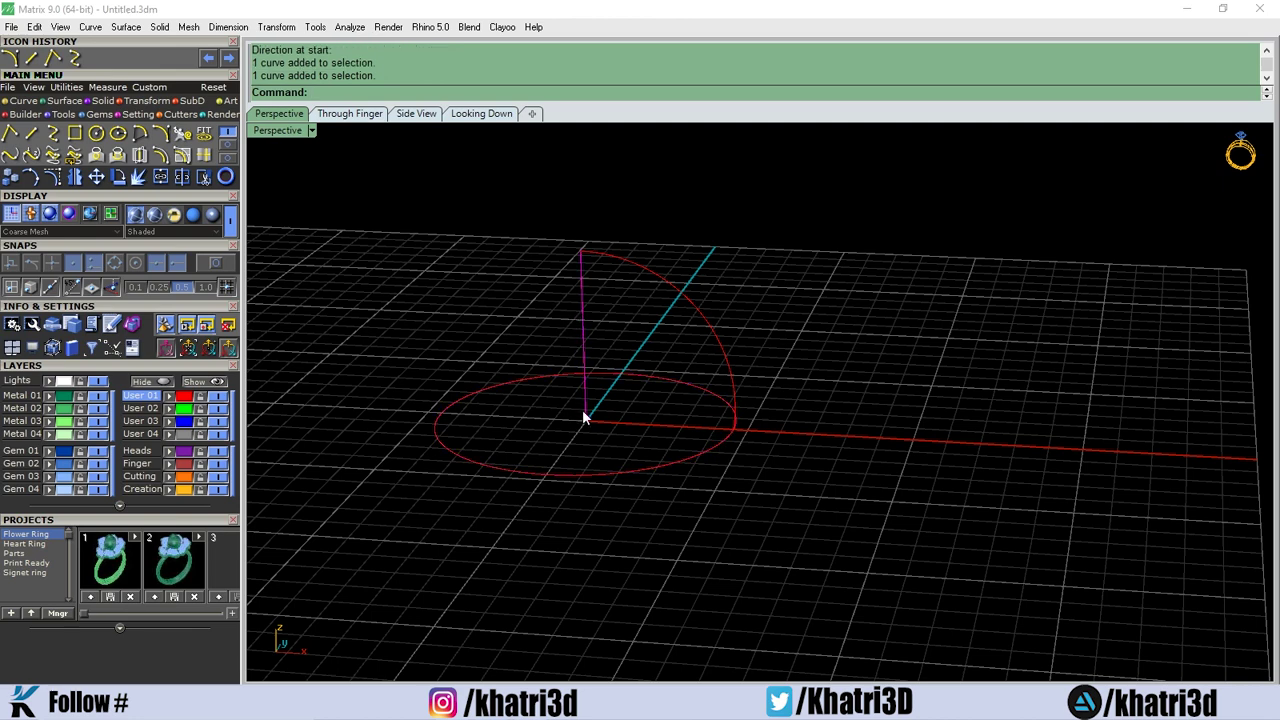
key("Escape")
type("RailRevolve")
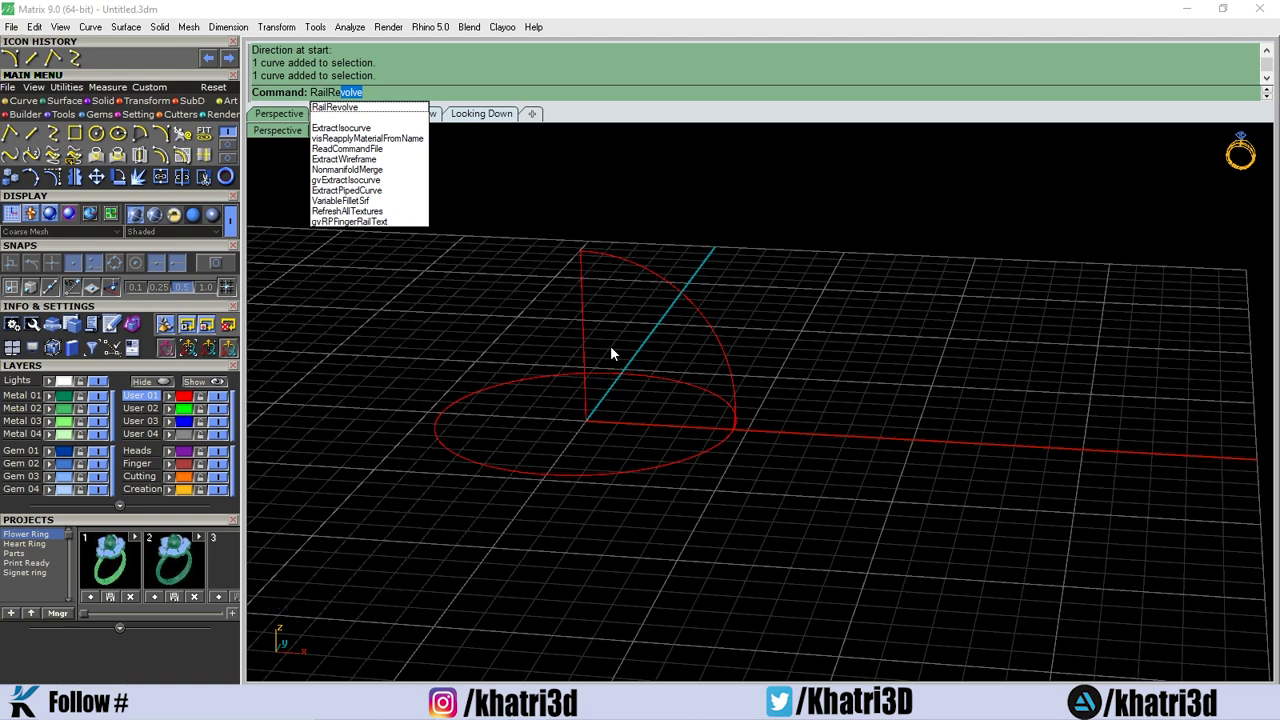
key("Return")
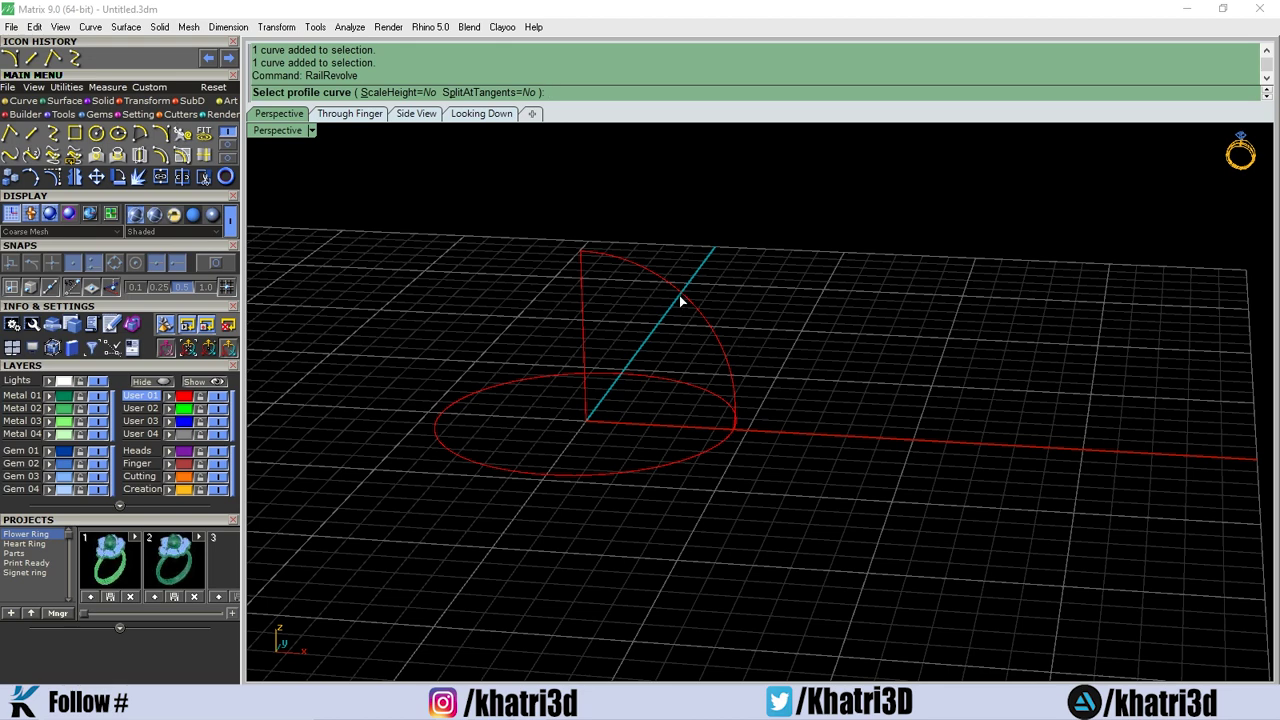
key("Escape")
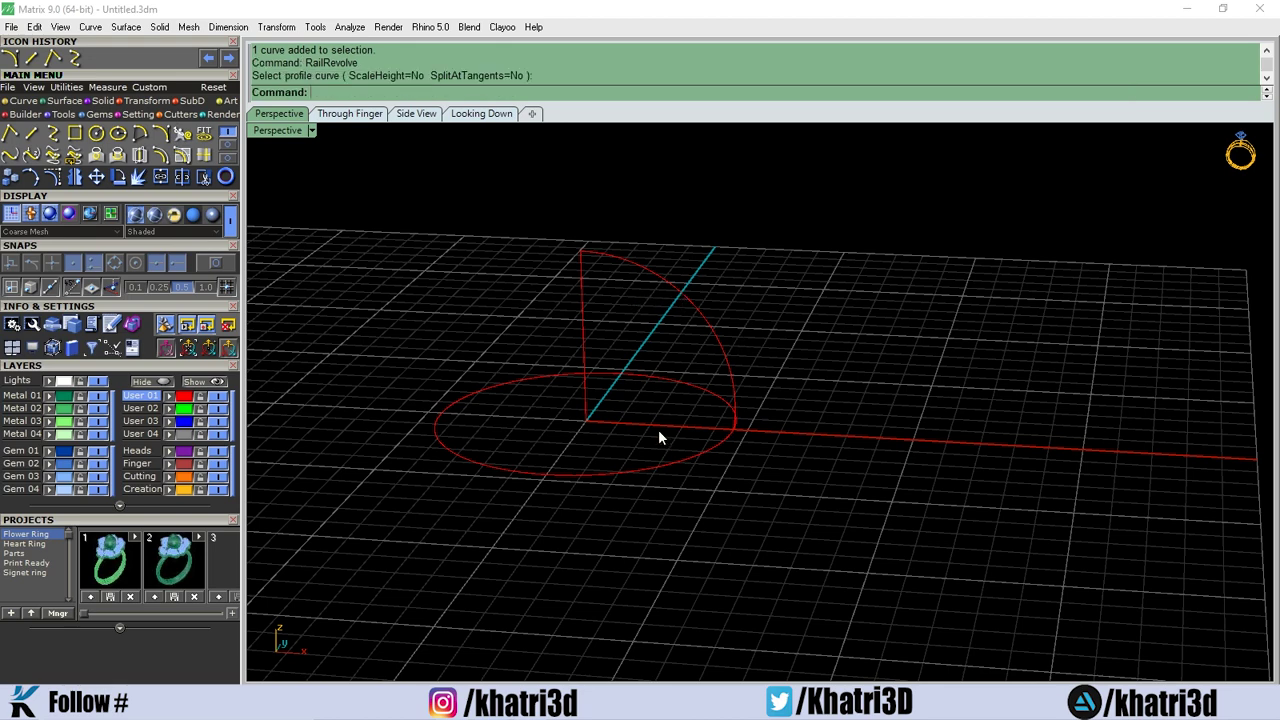
RailRevolve the arc profile along the circle rail, using the vertical line from its base to its upper end as the axis.
type("R")
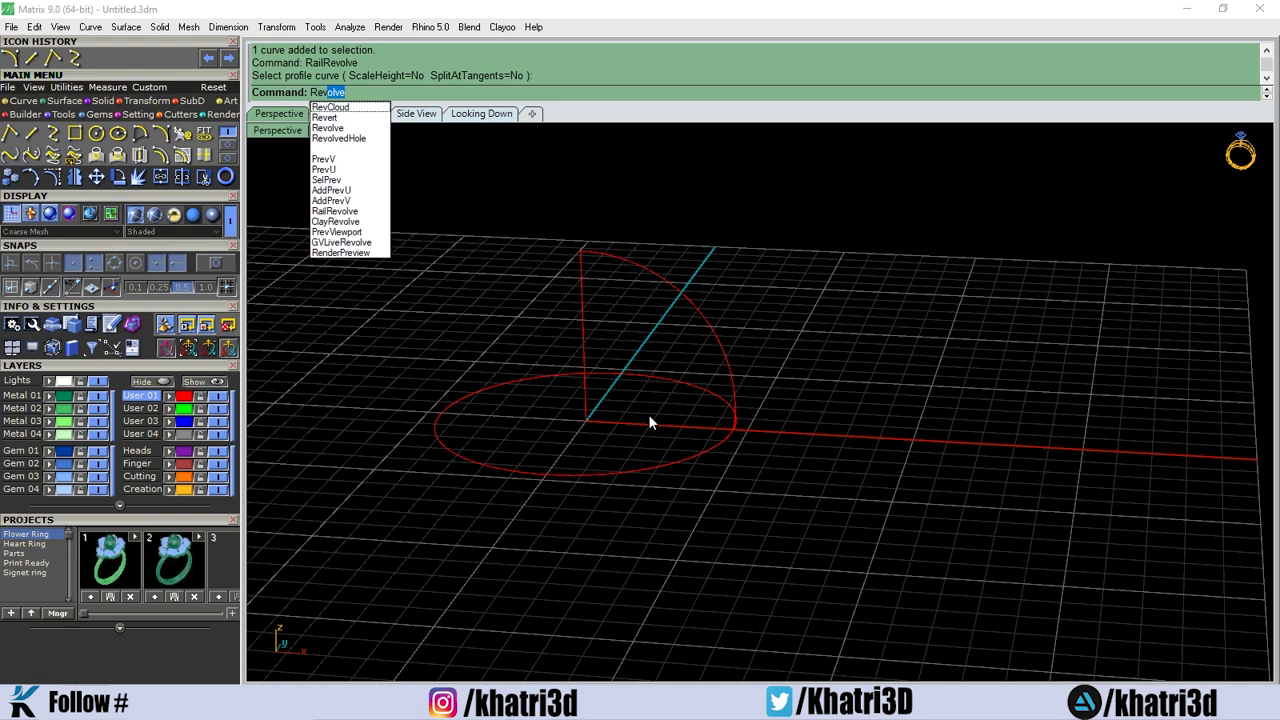
type("ail")
key("Return")
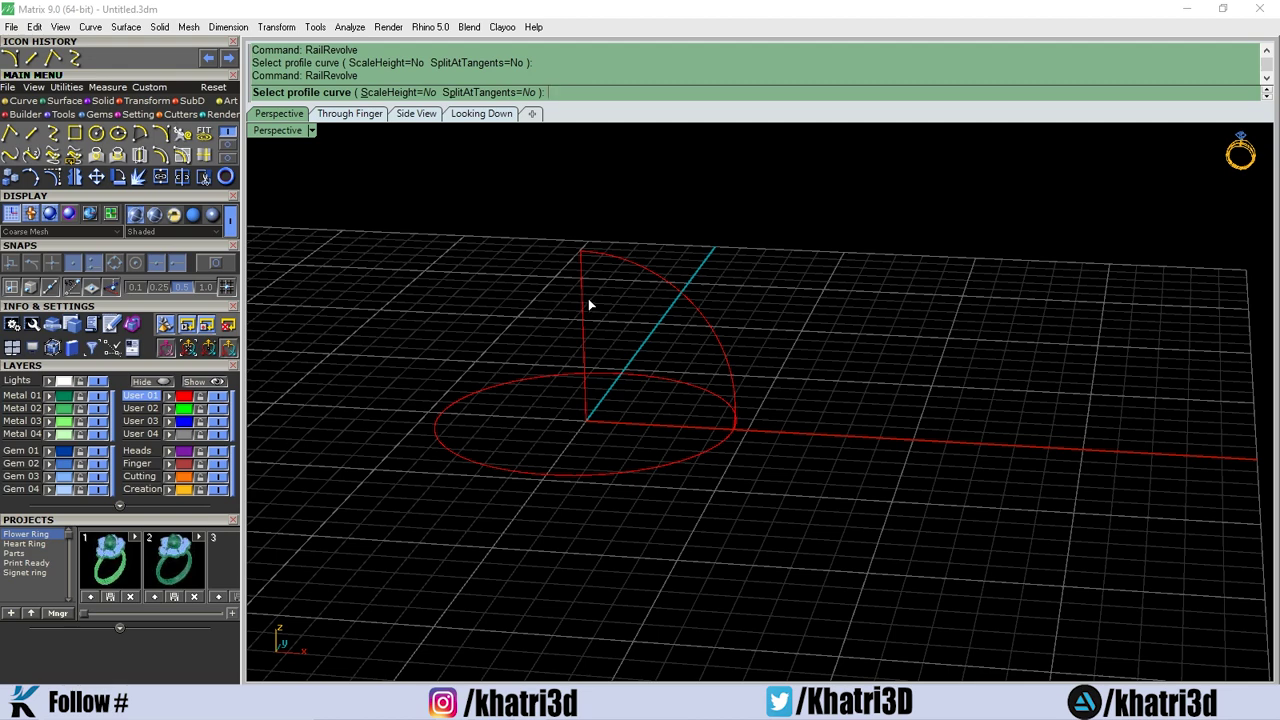
left_click(678, 297)
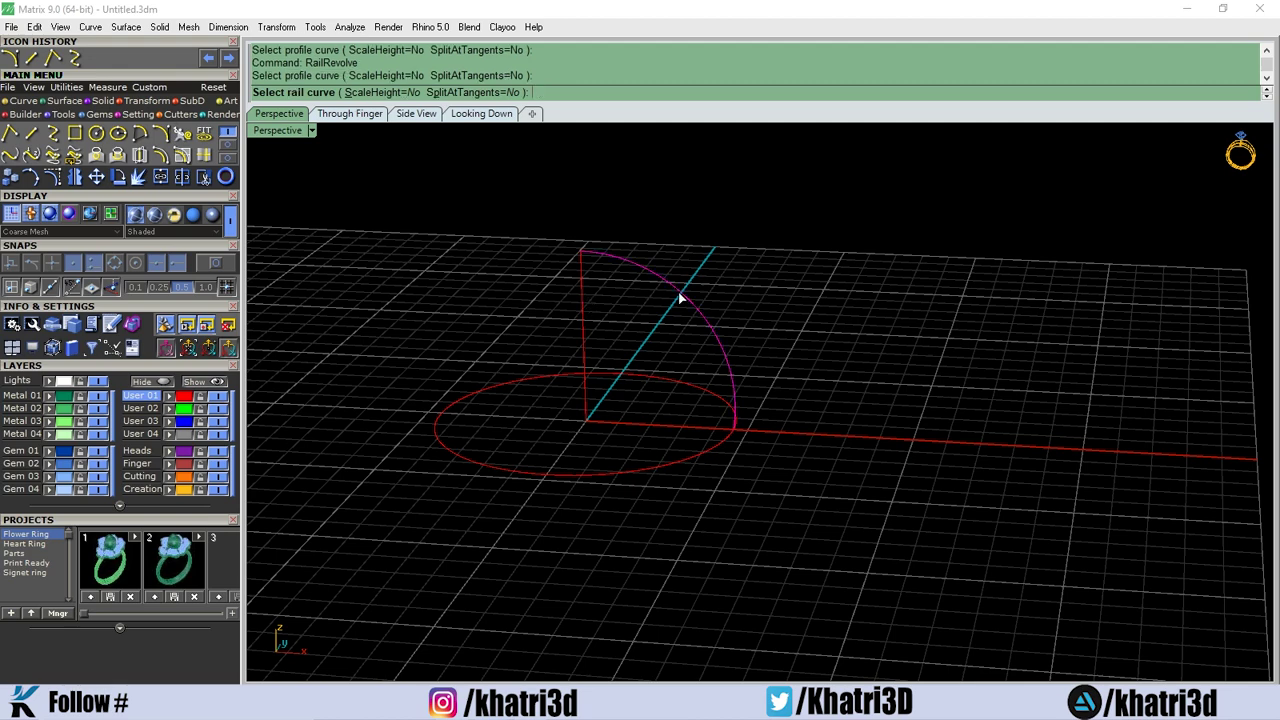
left_click(656, 468)
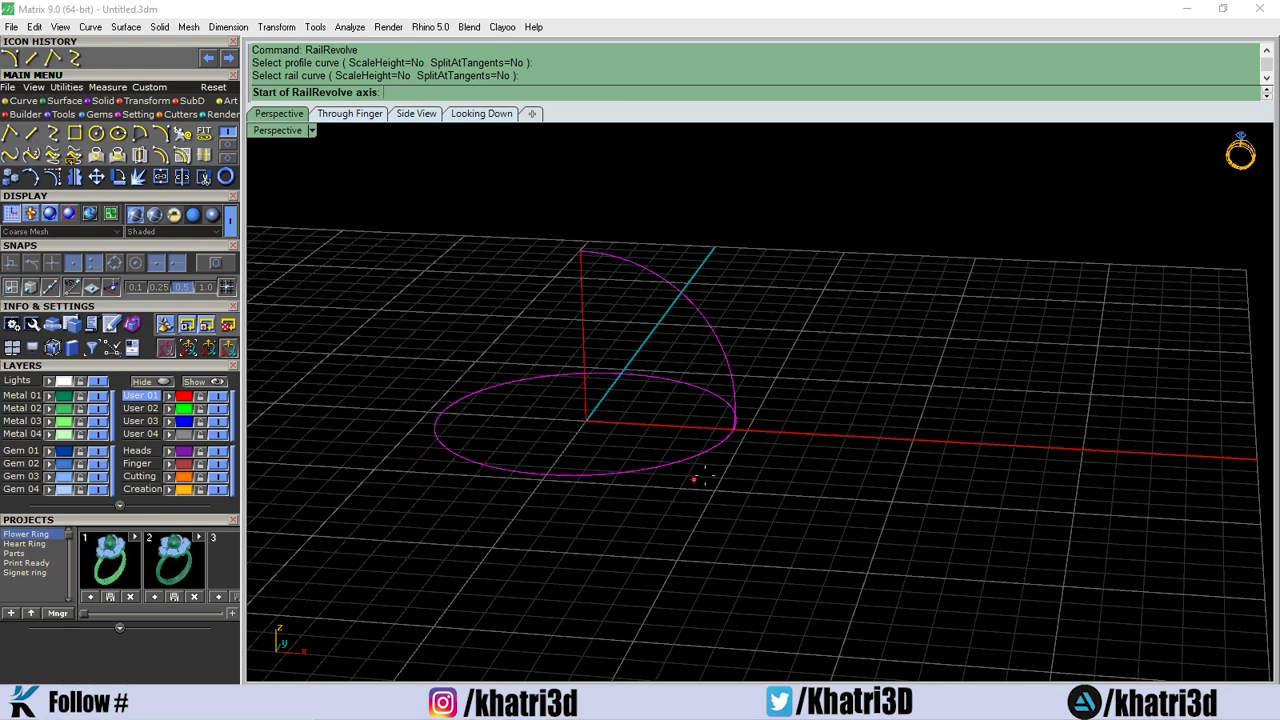
left_click(488, 116)
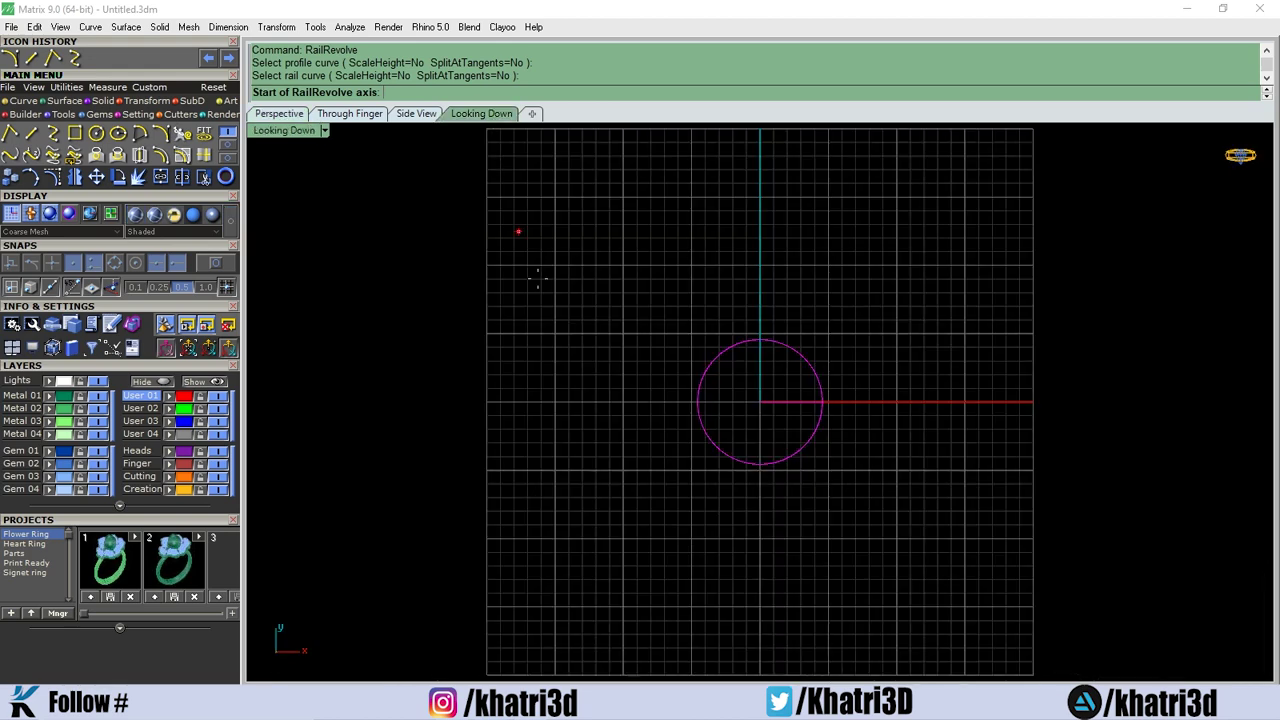
left_click(289, 113)
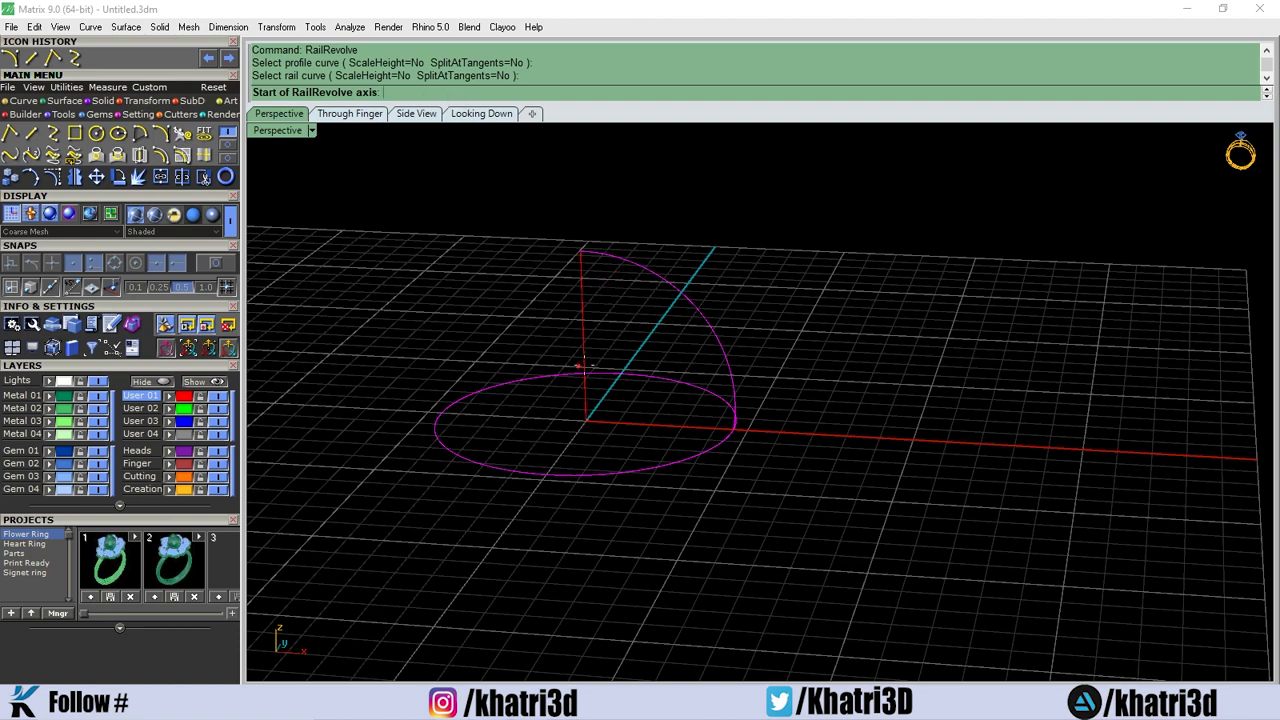
right_click_drag(612, 342, 612, 423)
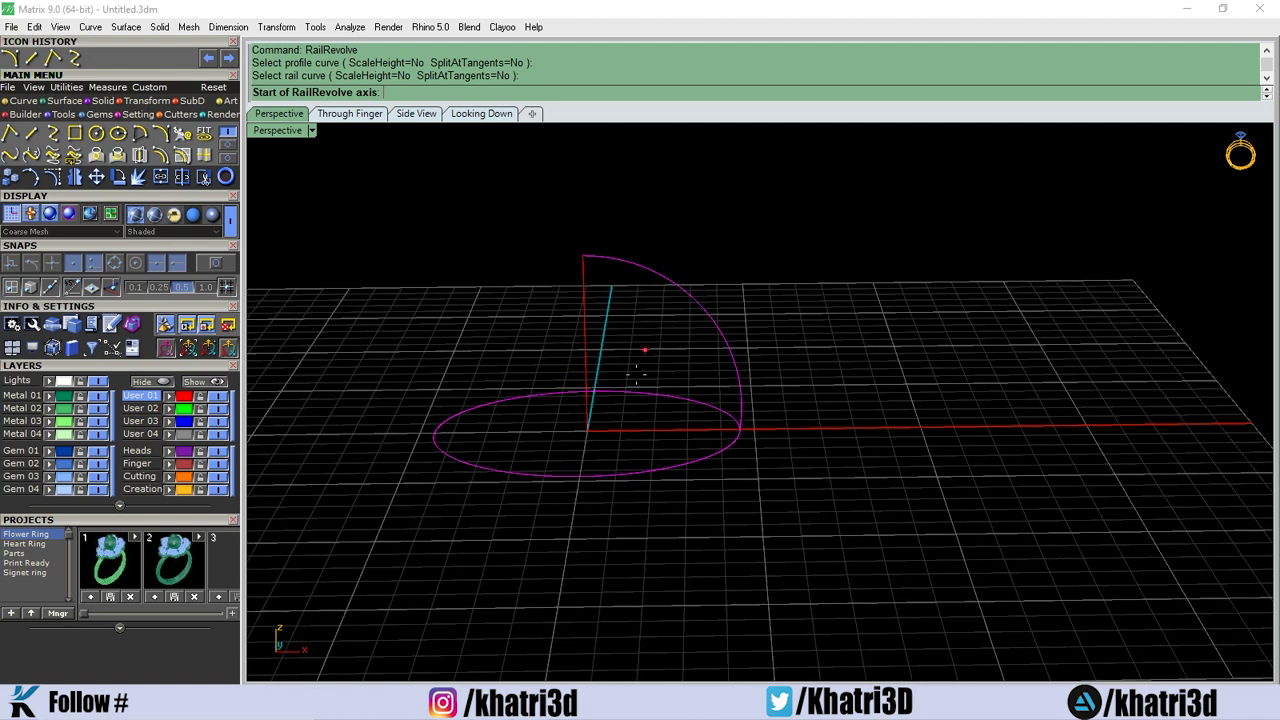
left_click(596, 431)
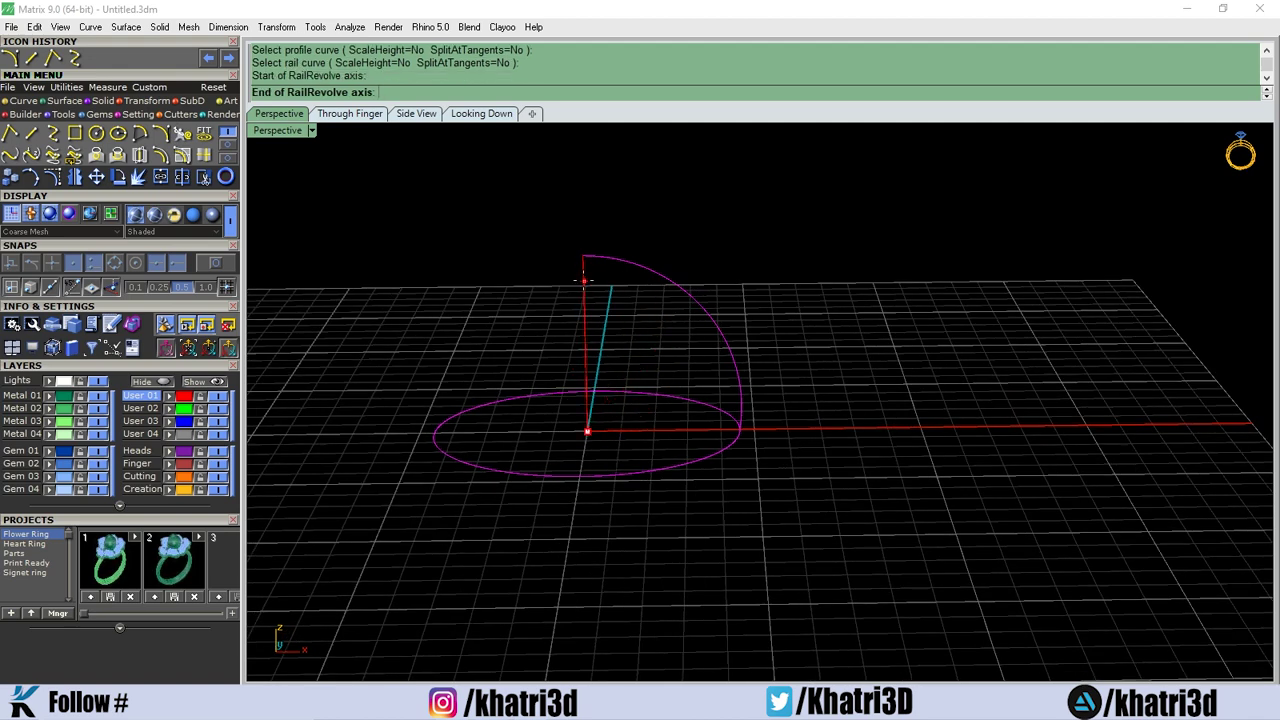
left_click(584, 261)
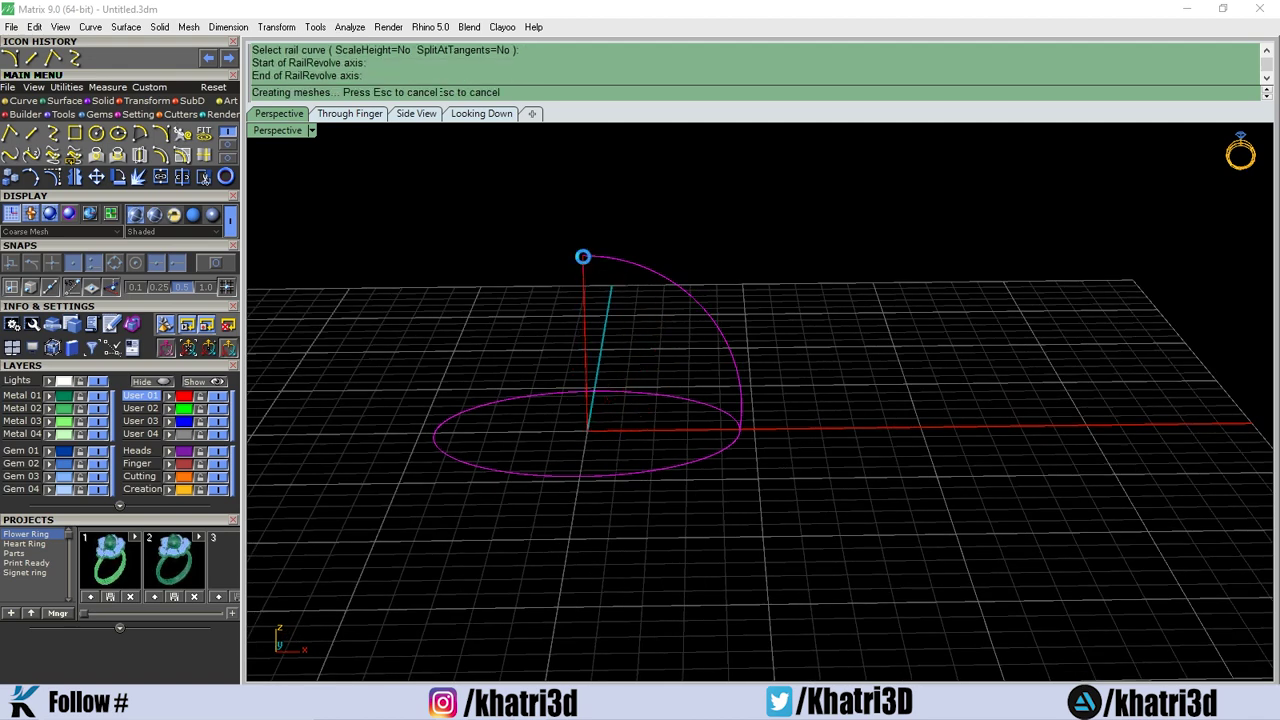
Inspect the rail-revolved dome surface from several angles in the Perspective view.
right_click_drag(822, 420, 734, 430)
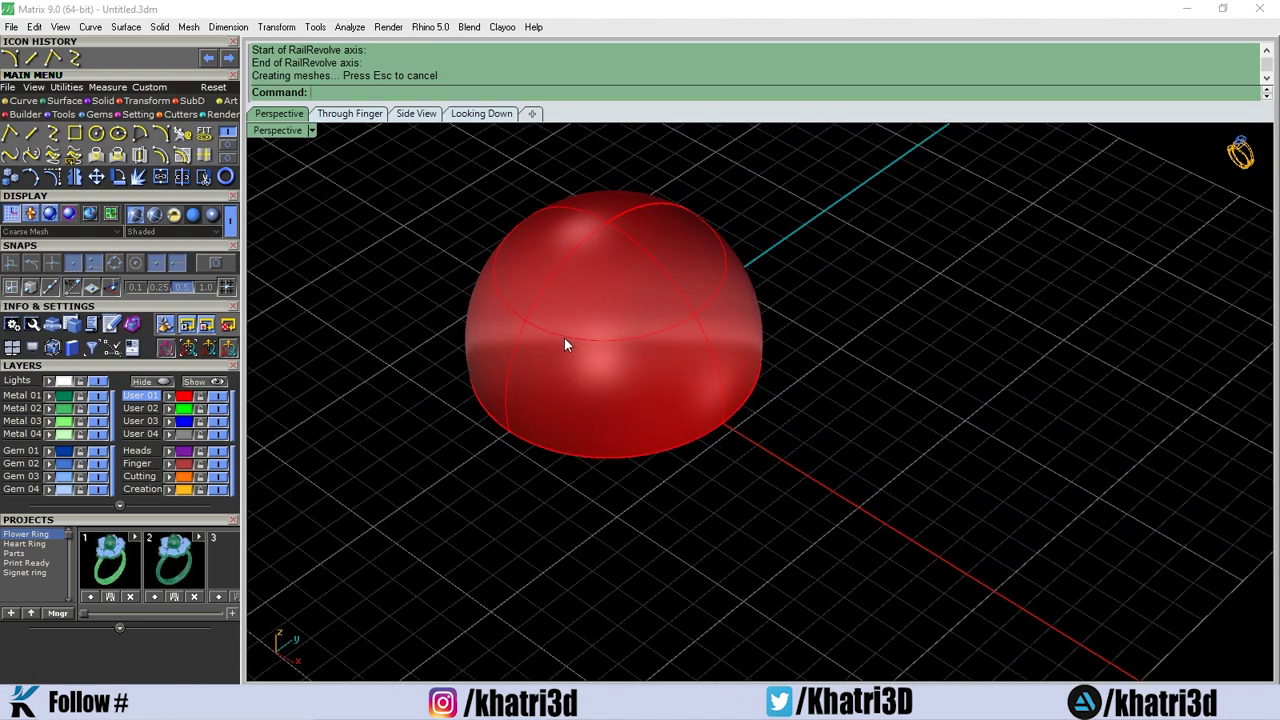
right_click_drag(566, 346, 605, 308)
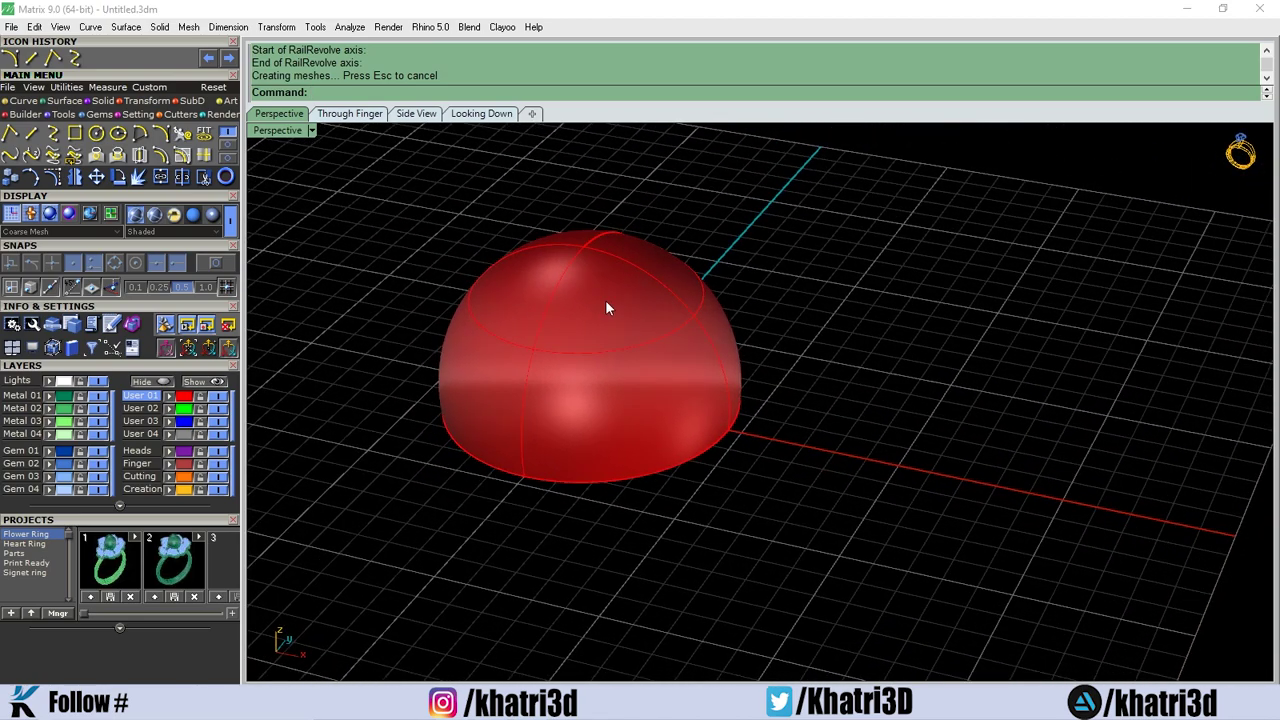
left_click(607, 367)
right_click_drag(612, 368, 703, 358)
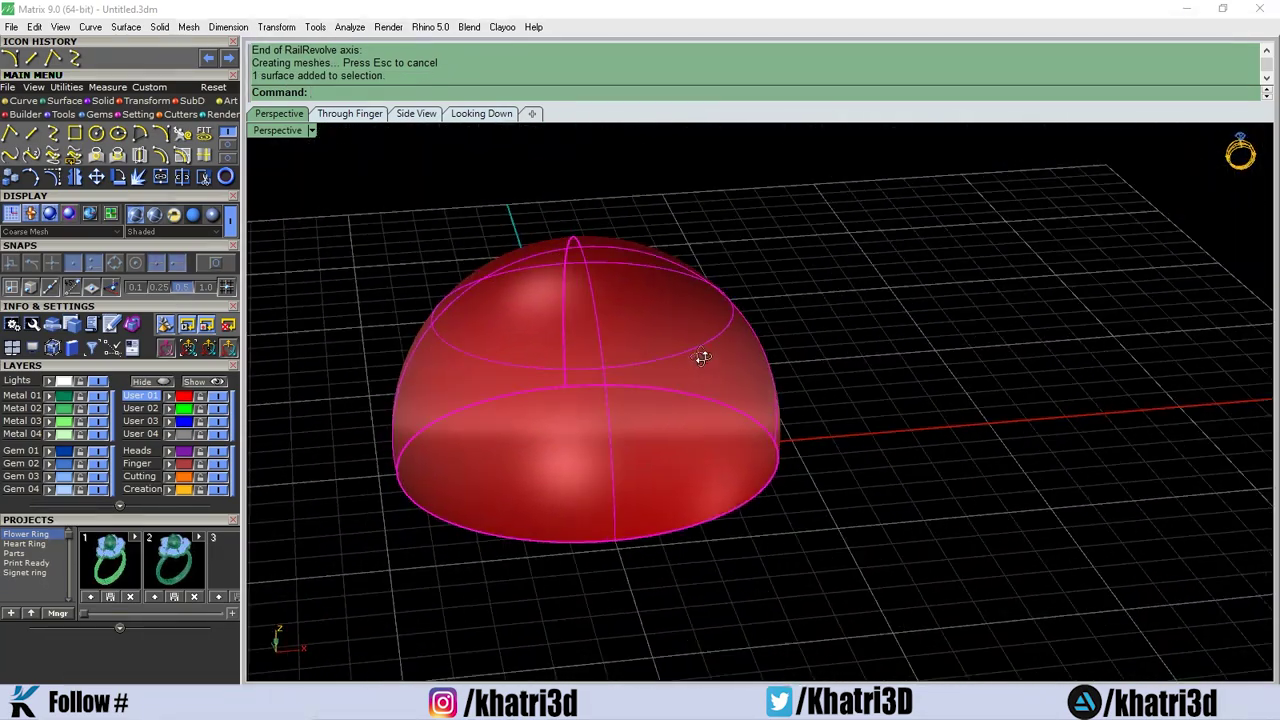
Place a solid sphere beside the dome for comparison, and delete it again.
left_click(103, 100)
left_click(53, 155)
left_click(998, 452)
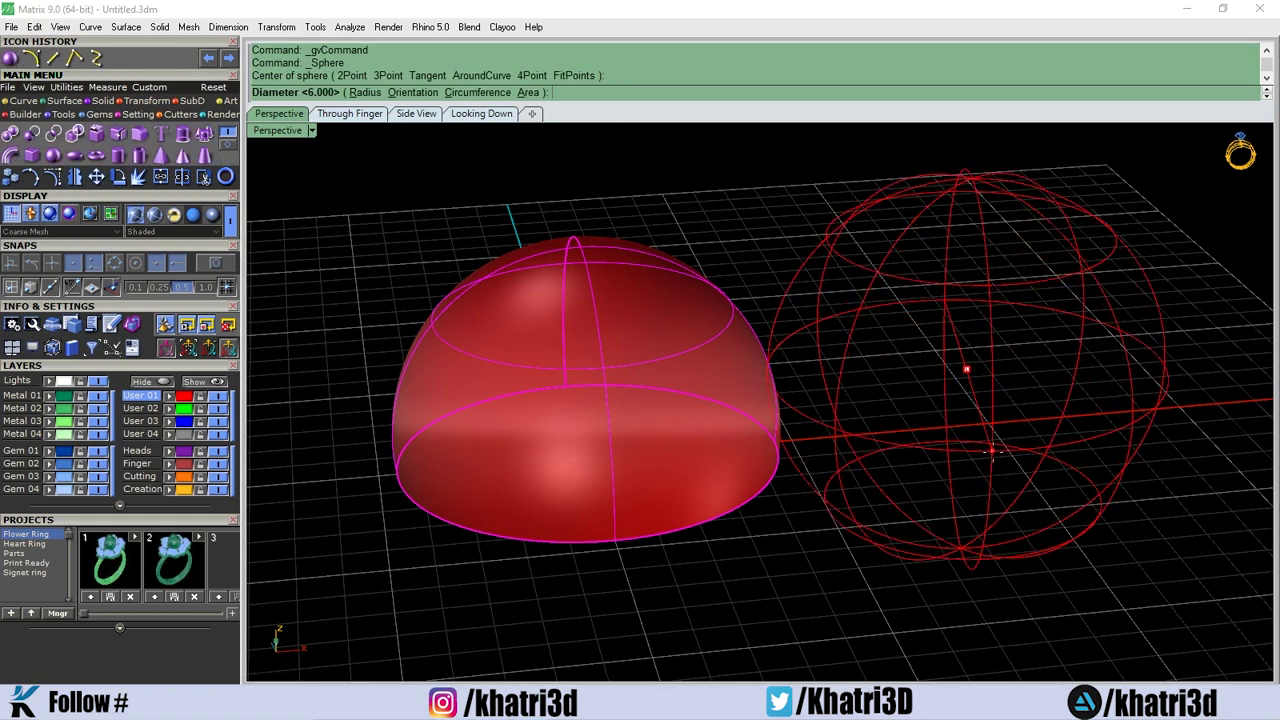
key("Return")
right_click_drag(1005, 455, 757, 407)
left_click(925, 363)
key("Delete")
Delete the dome surface together with the arc profile and the vertical axis line.
left_click(757, 408)
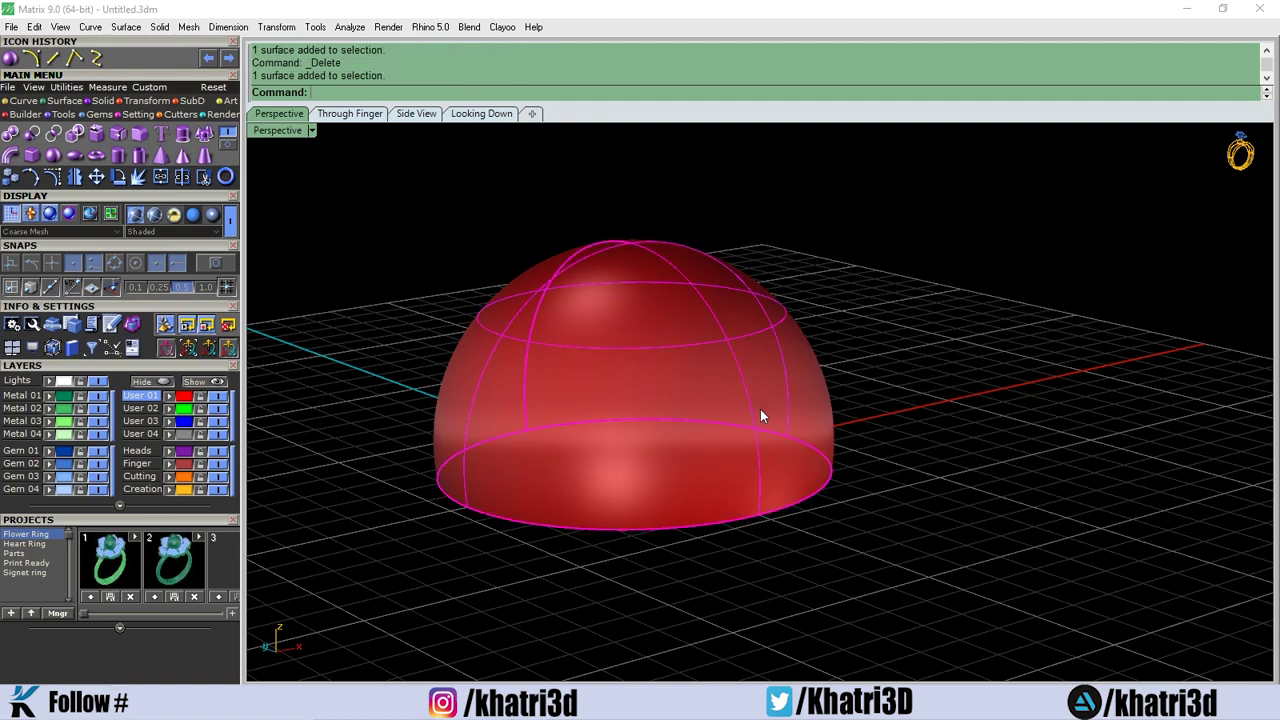
key("Delete")
right_click_drag(760, 432, 756, 540)
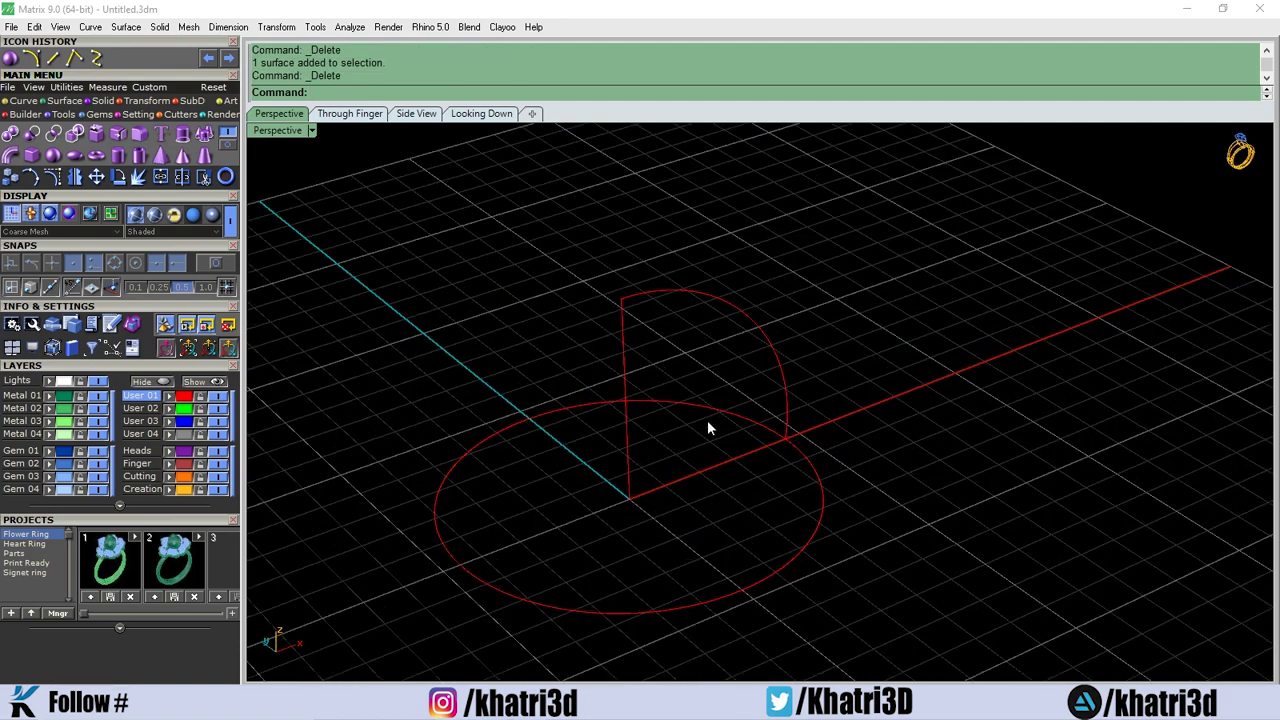
left_click_drag(745, 277, 605, 366)
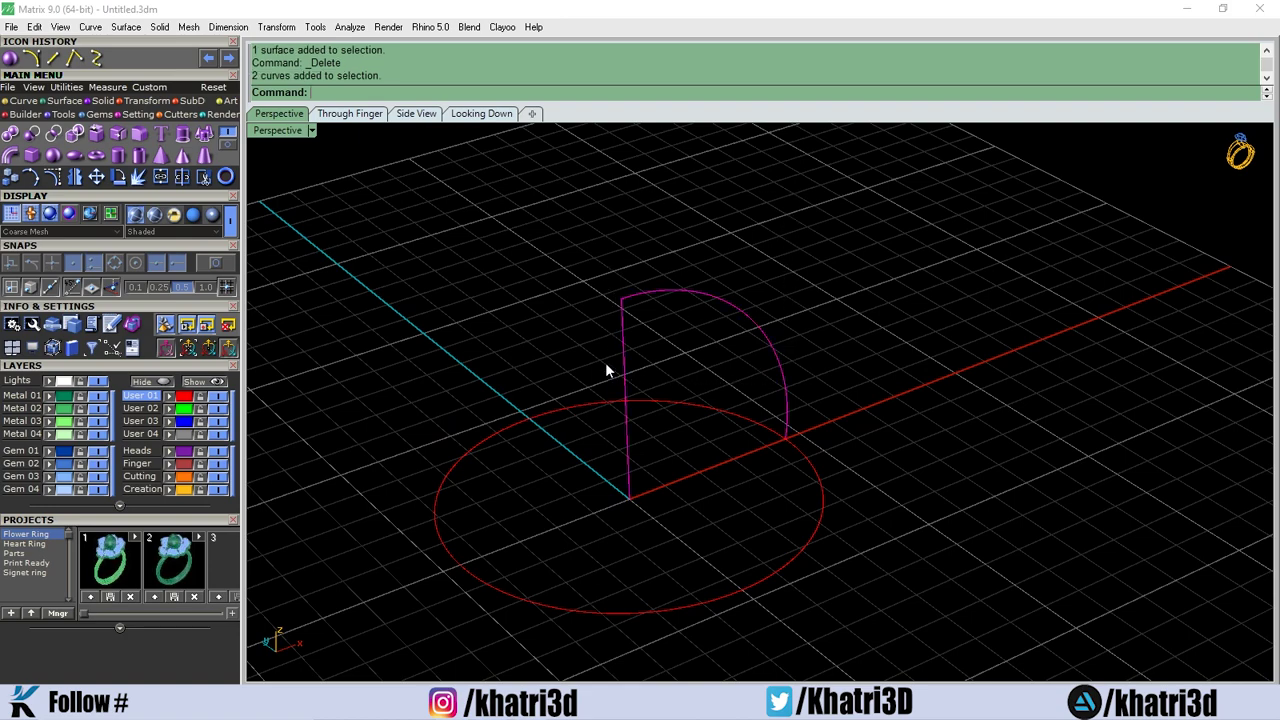
key("Delete")
Delete the base circle and undo that deletion.
left_click(823, 501)
key("Delete")
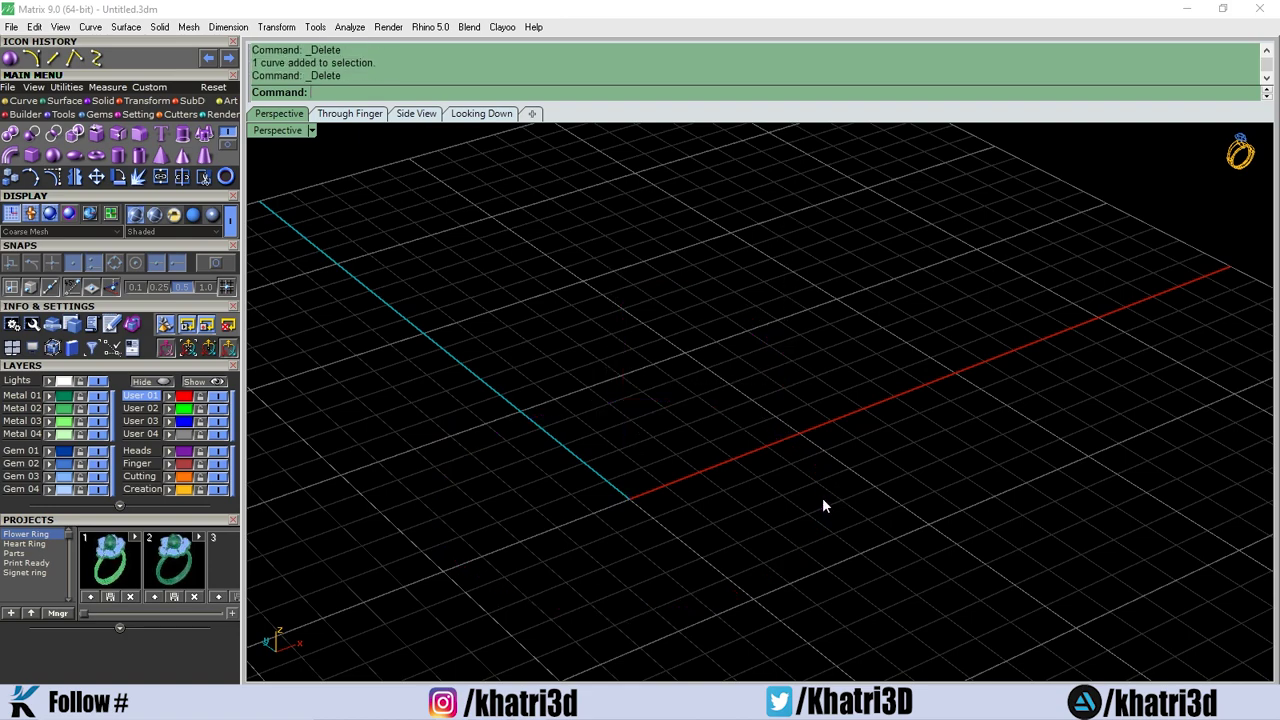
key("ctrl+z")
Draw a circle of about one minor grid square radius at 0,0,0 in the Looking Down view, and move it up onto the large circle's edge.
left_click(470, 113)
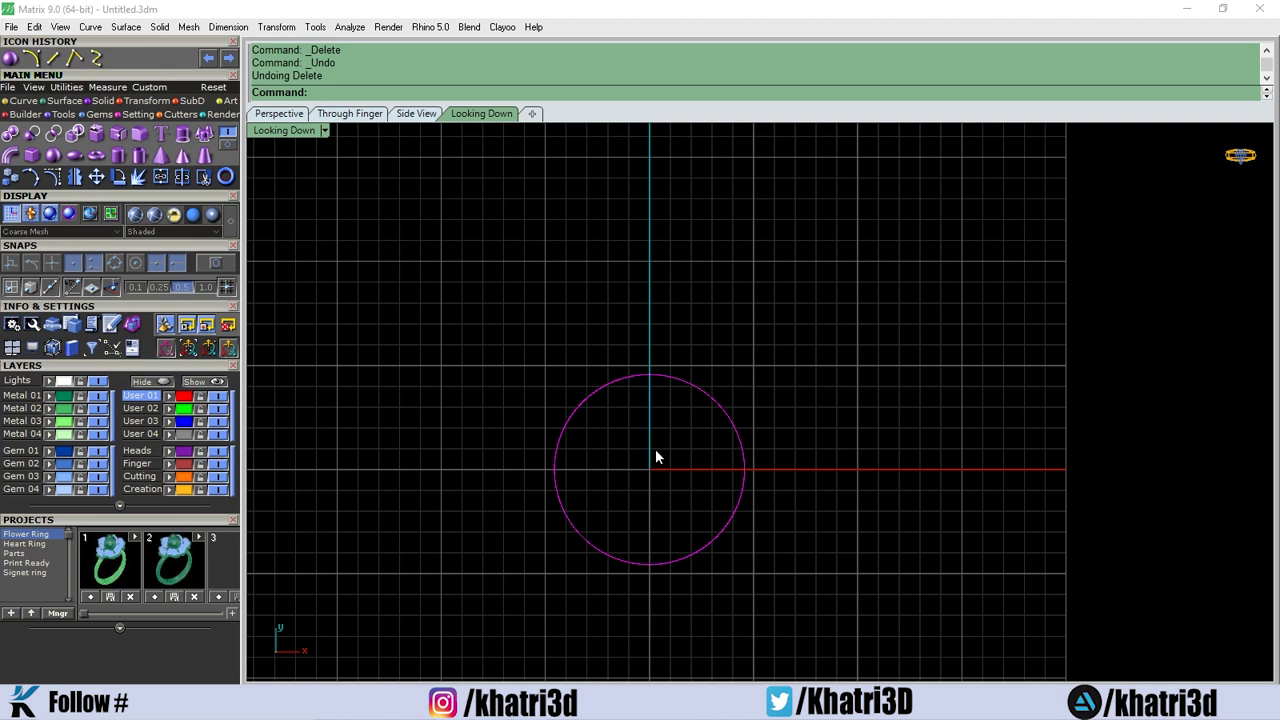
key("Return")
type("0")
key("Return")
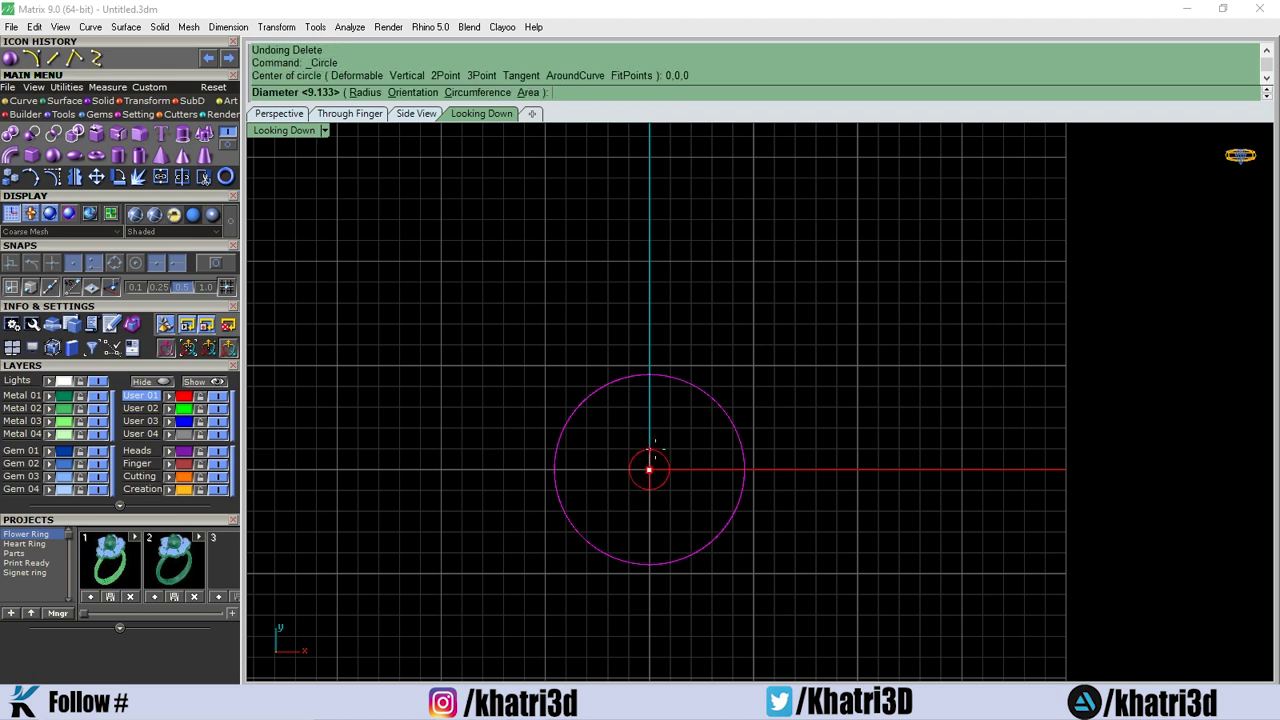
left_click(656, 451)
left_click_drag(668, 488, 668, 391)
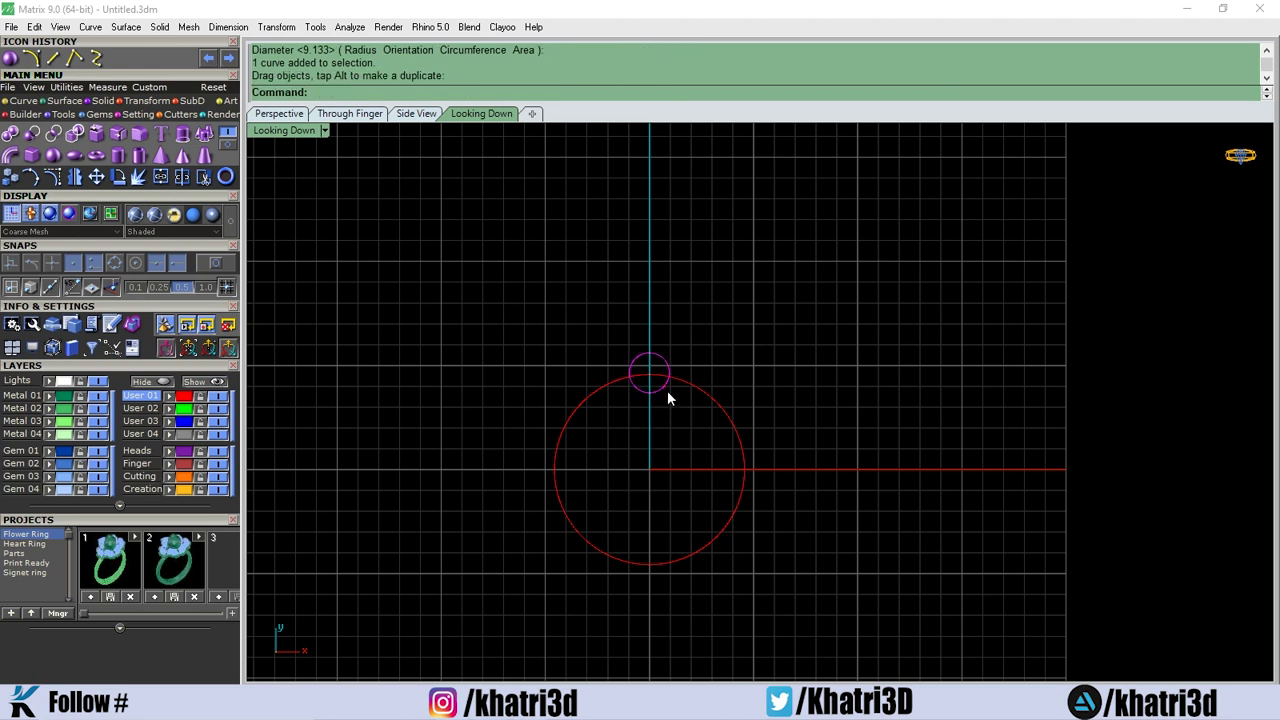
Polar-array the small circle around 0,0,0 with 16 items over 360 degrees.
key("ctrl+shift+a")
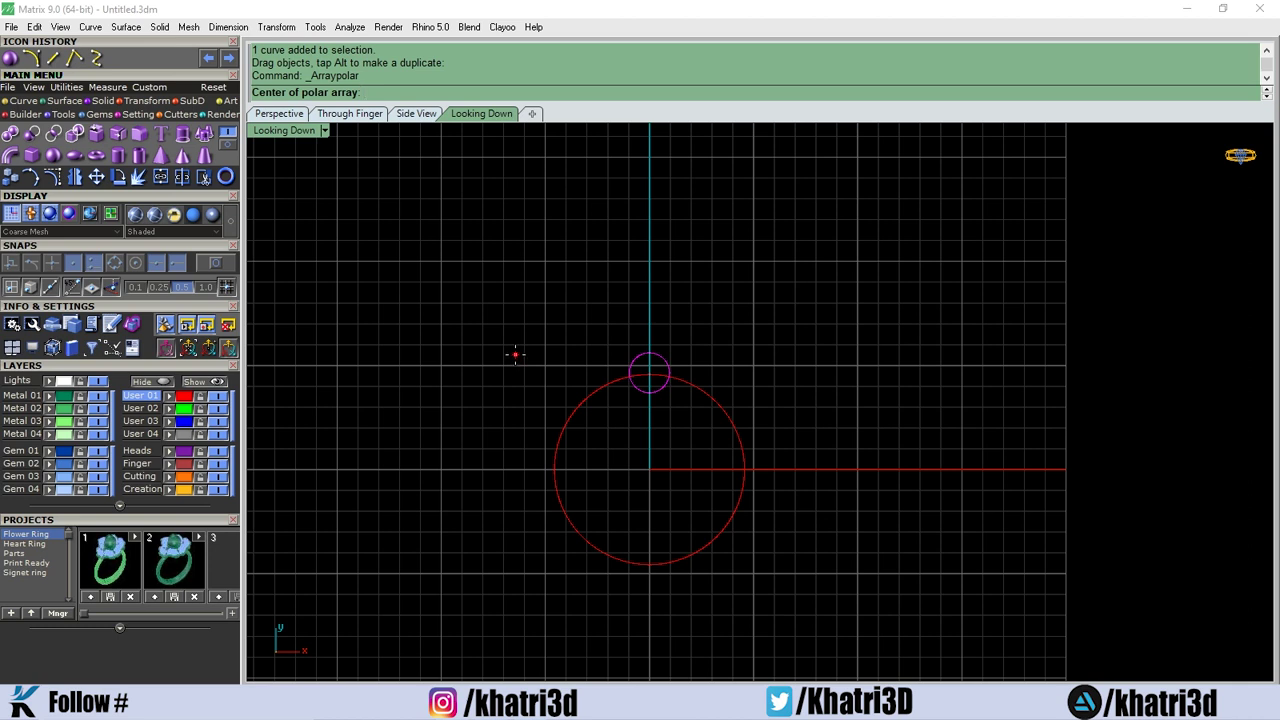
type("0")
key("Return")
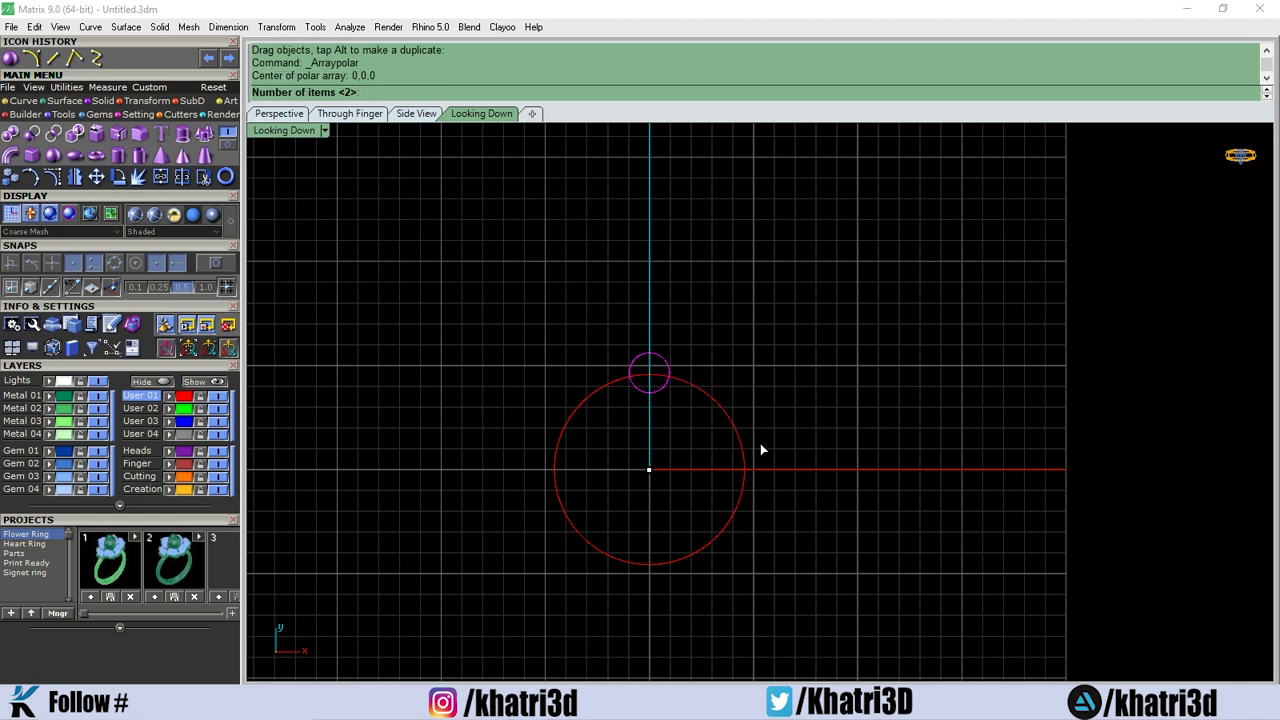
type("16")
key("Return")
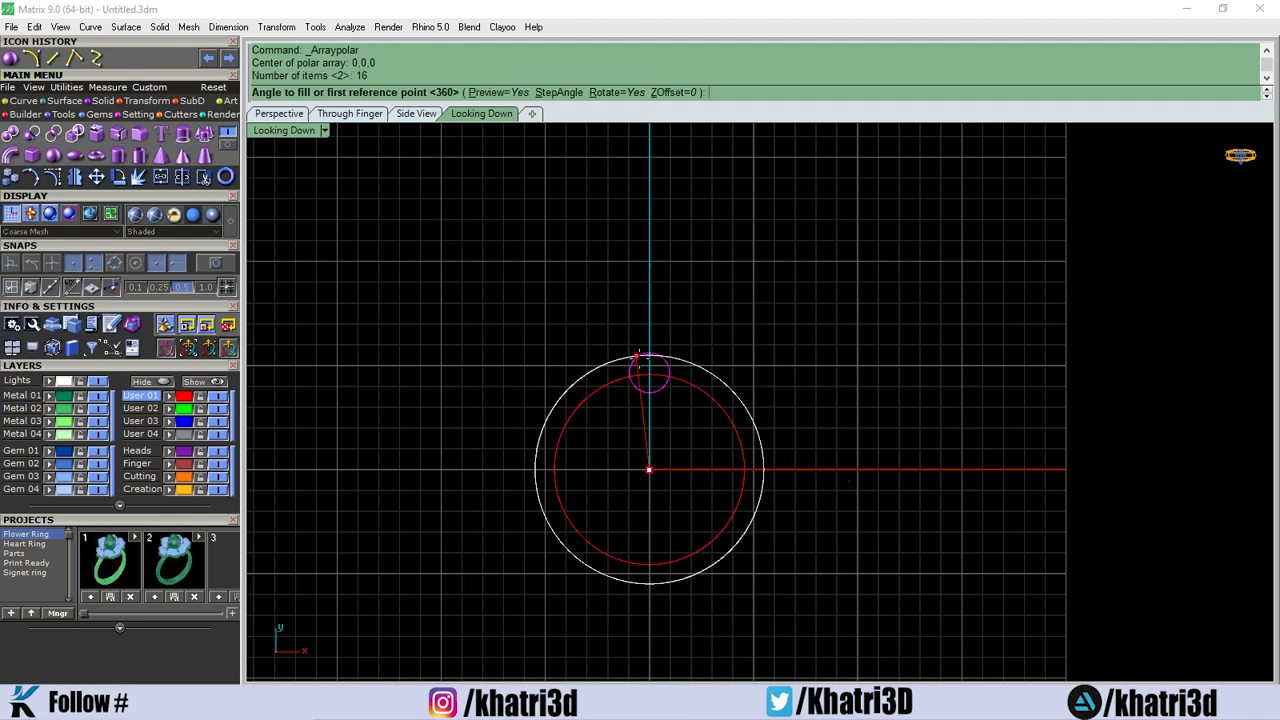
key("Return")
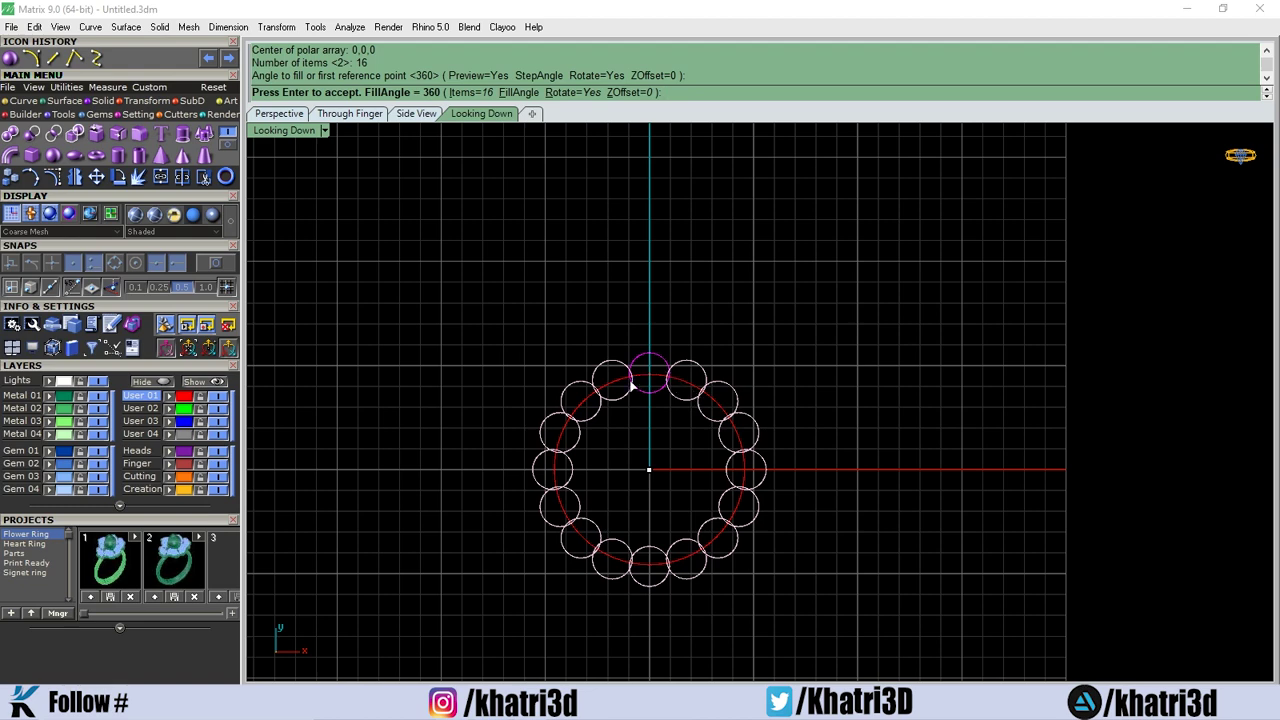
Change the polar array's item count to 22 and accept the array.
left_click(475, 94)
type("2")
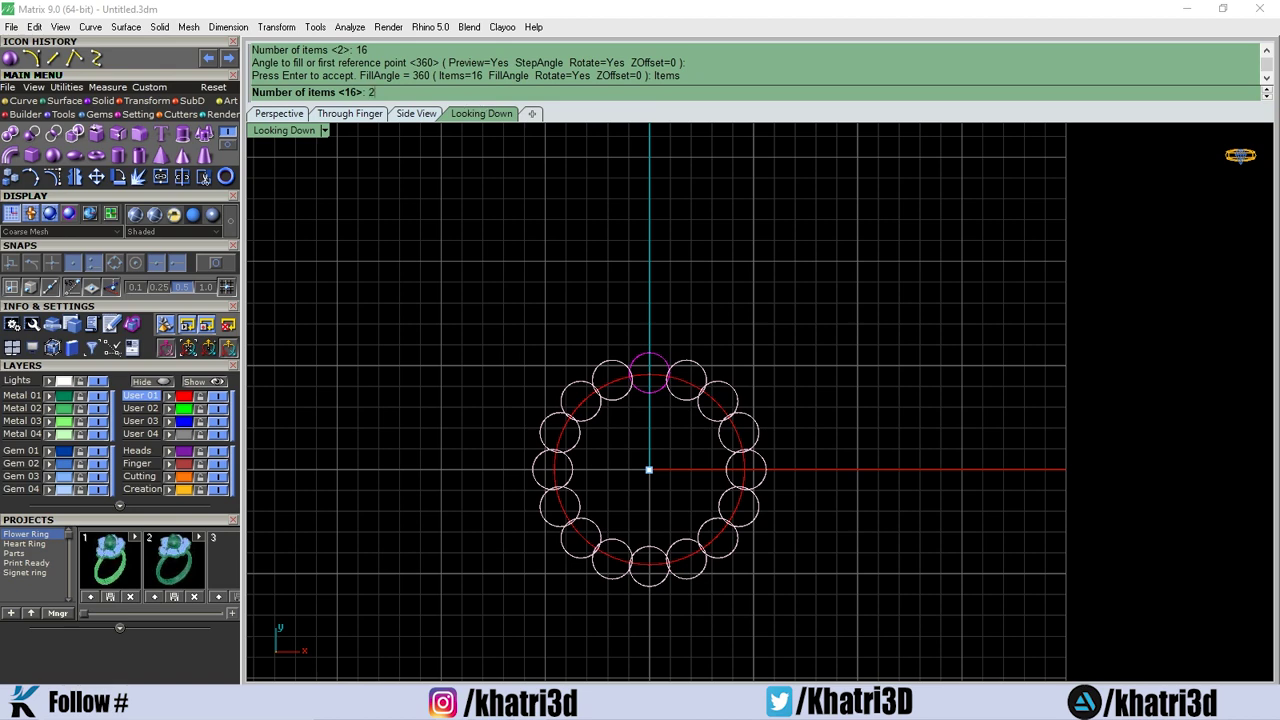
type("2")
key("Return")
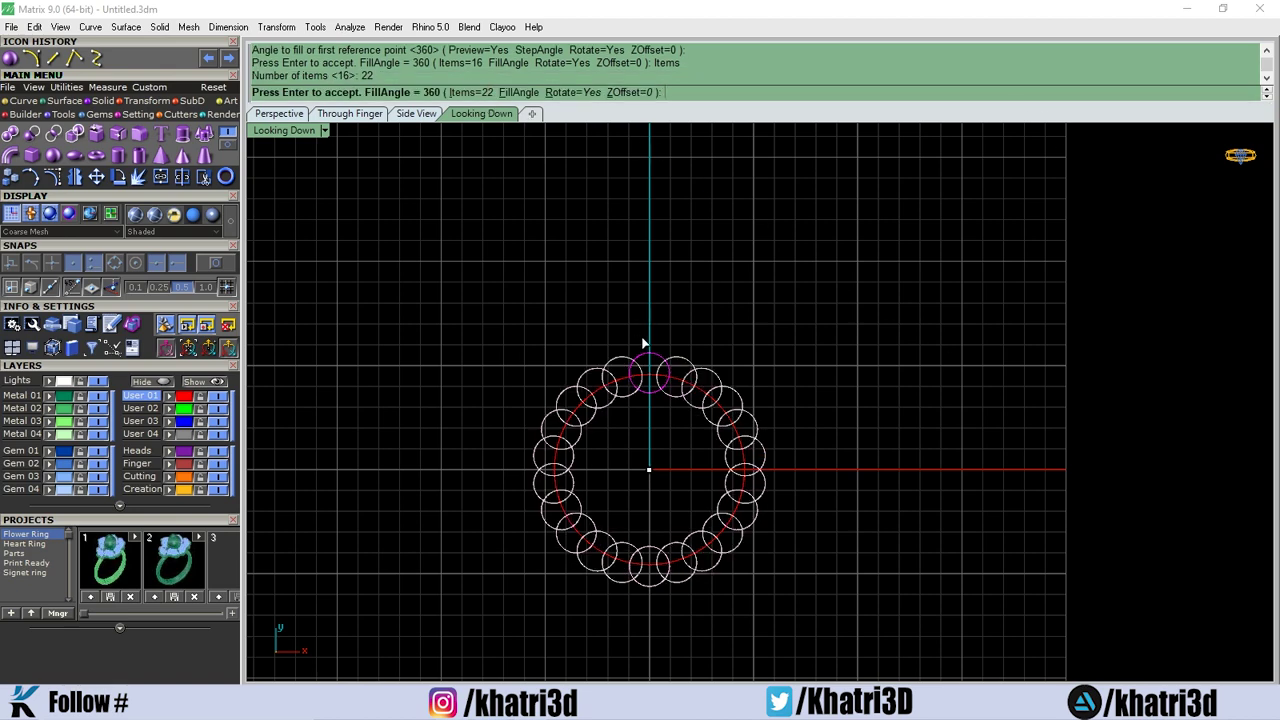
key("Return")
Trim the overlapping inner portions of the arrayed circles and the top of the base circle, using all the curves as cutters.
scroll(691, 428, "up", 2)
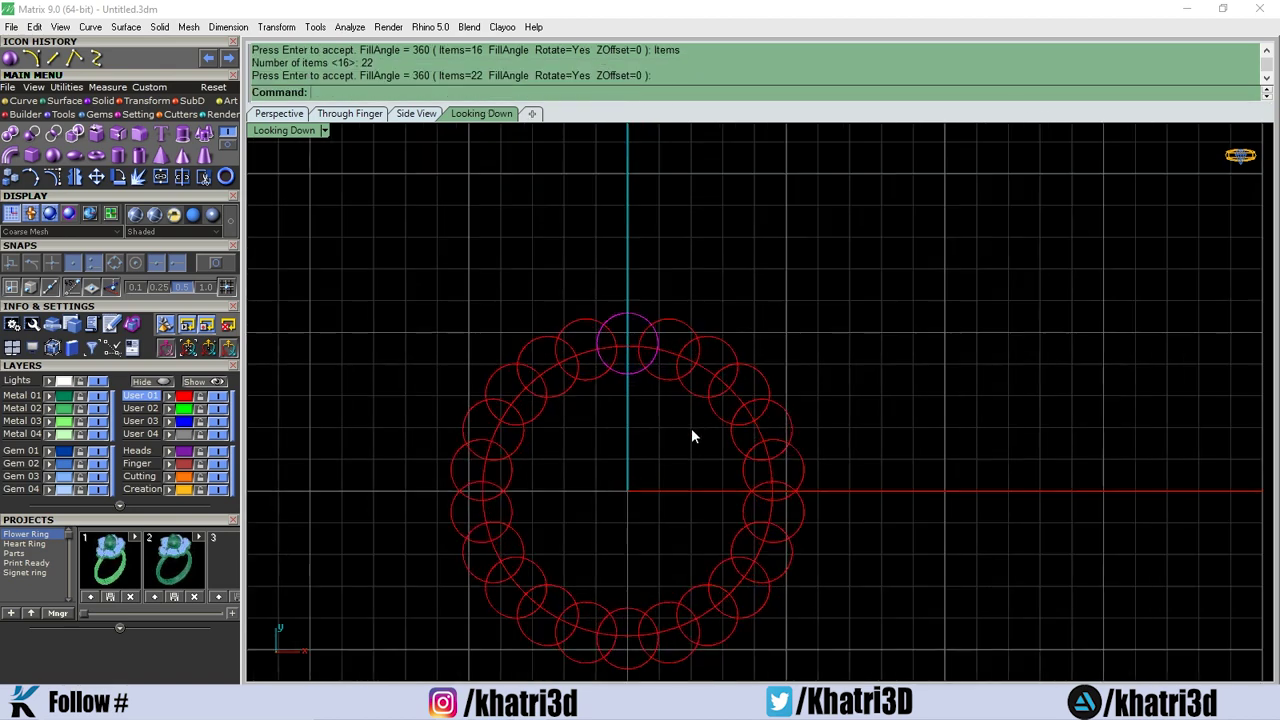
left_click_drag(878, 260, 430, 656)
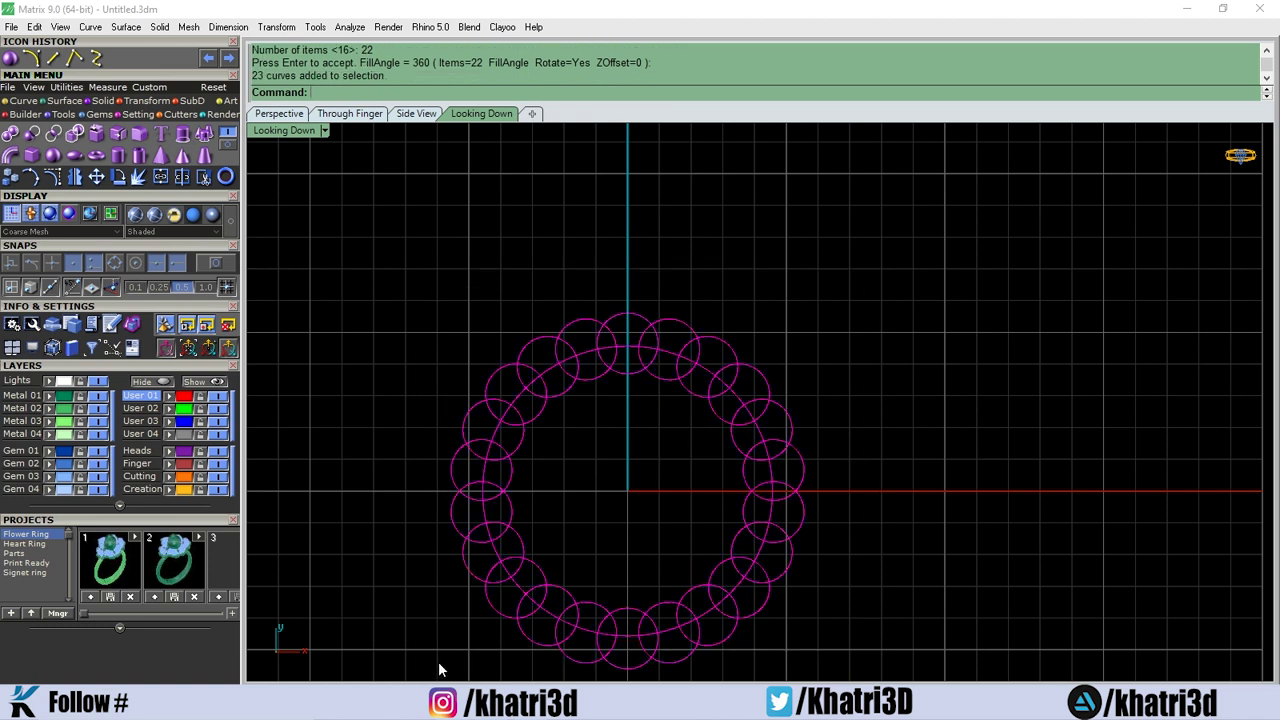
key("ctrl+t")
left_click_drag(633, 423, 594, 350)
left_click_drag(663, 411, 623, 345)
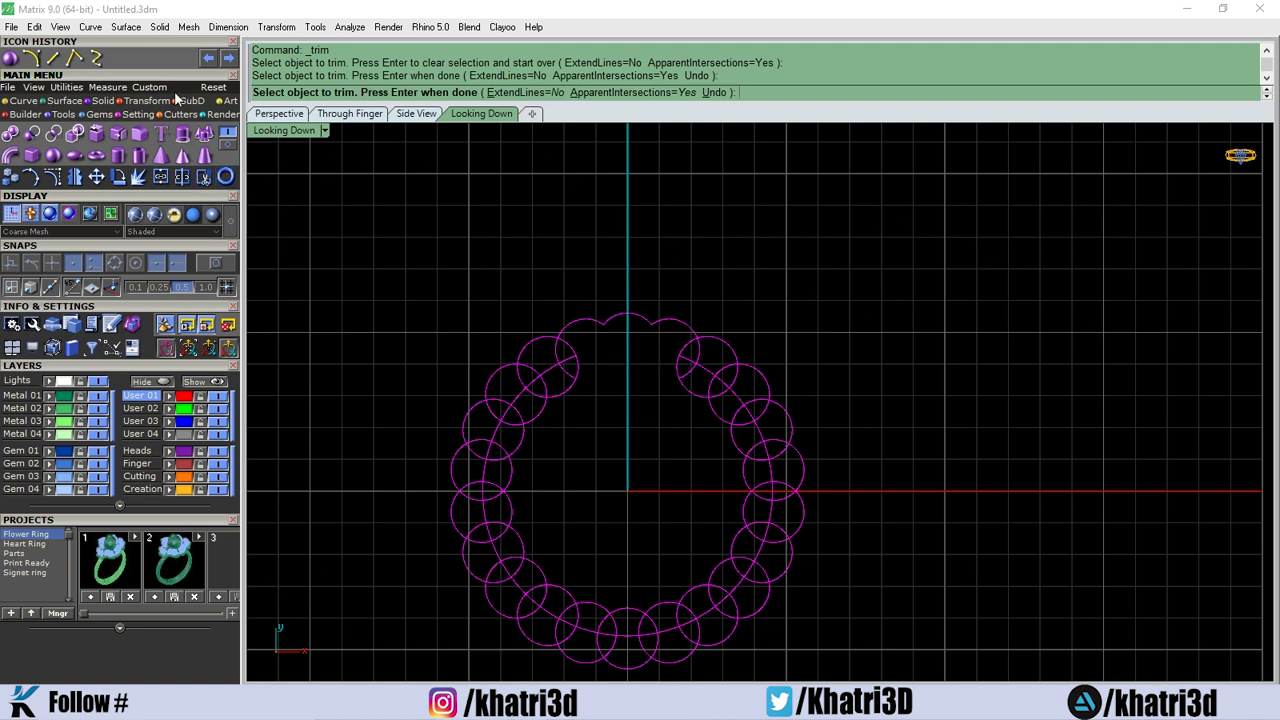
Examine the keyboard shortcut assignments in the document properties, and close them without changes.
left_click(11, 26)
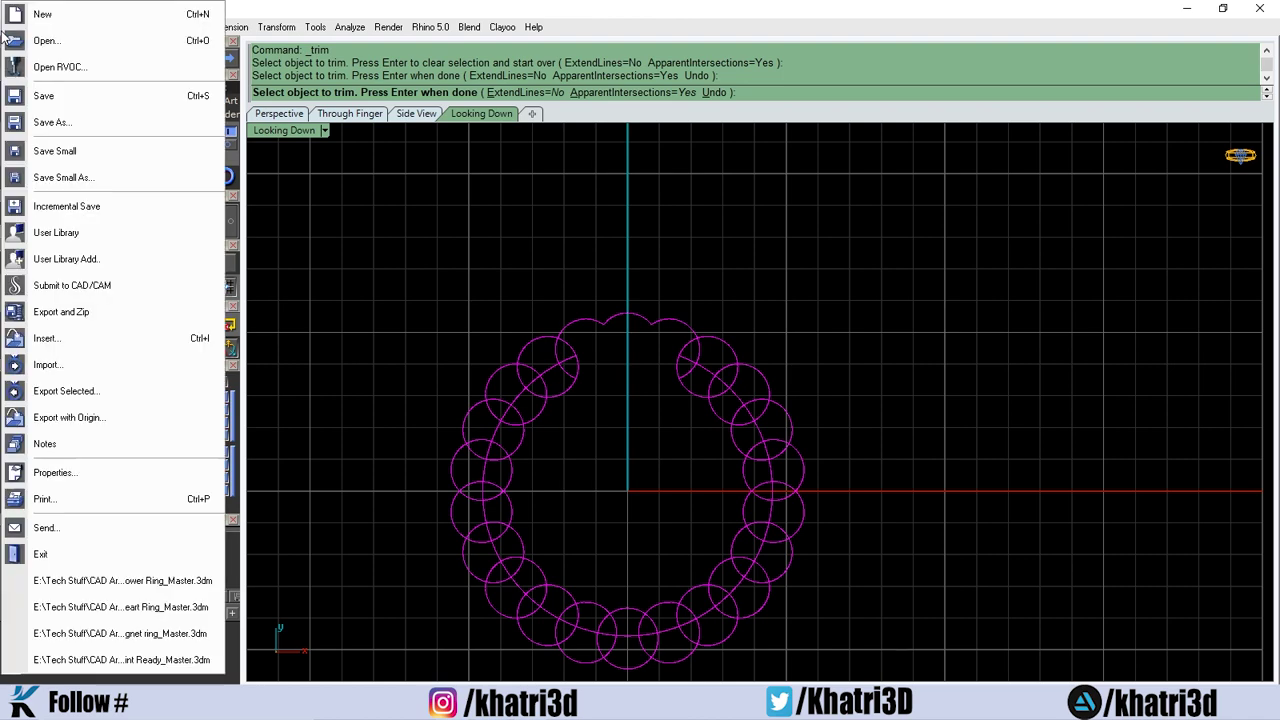
left_click(52, 473)
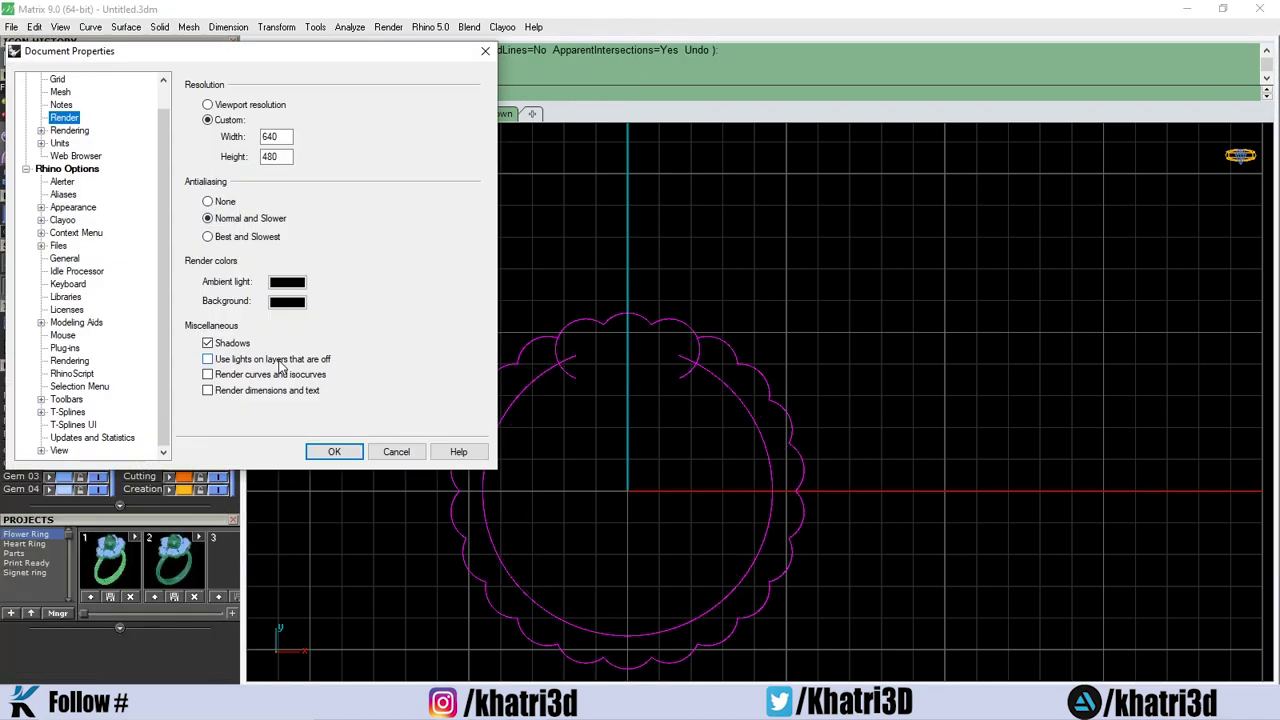
left_click(86, 285)
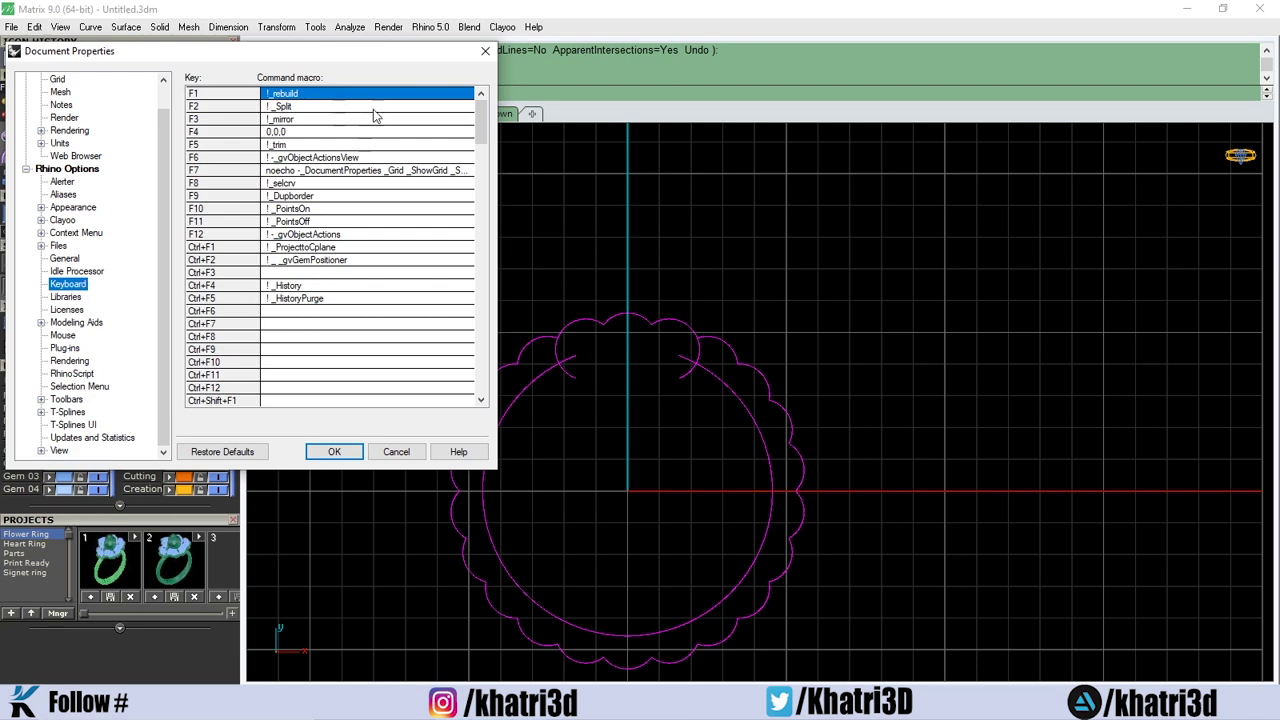
left_click(396, 452)
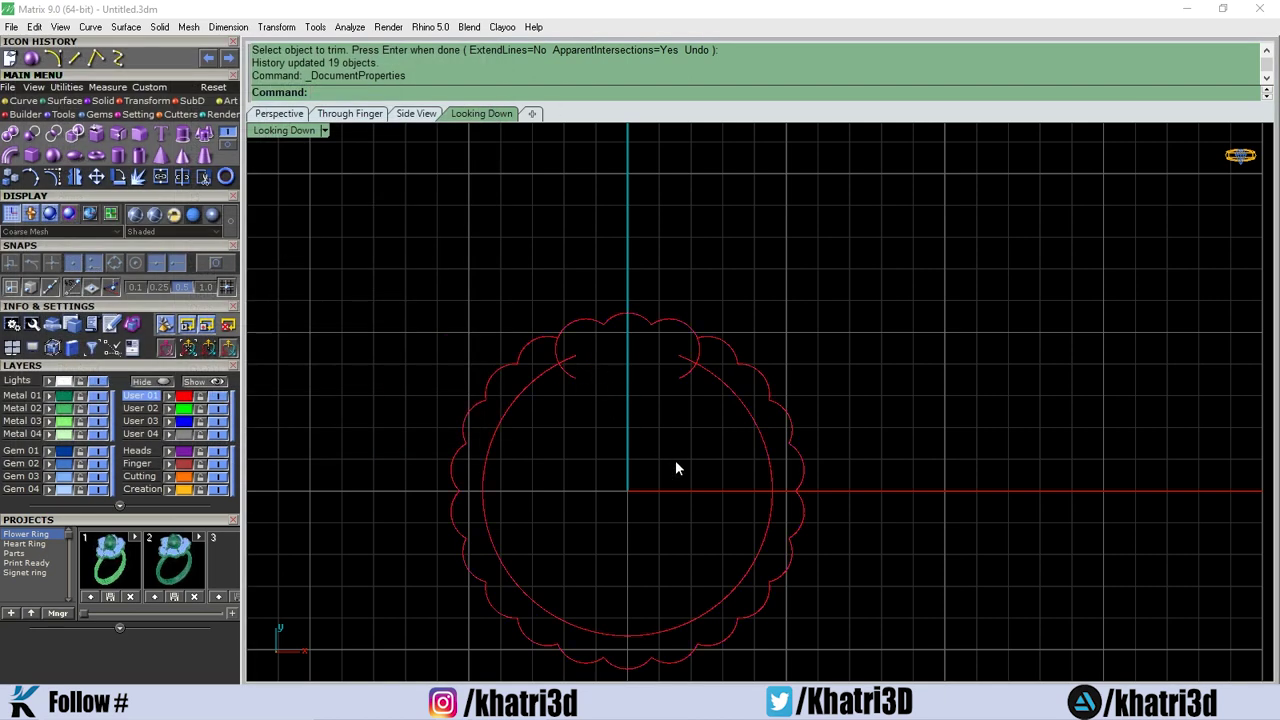
Trim the remaining base circle and inner arc pieces, and join the scalloped outline into one closed curve.
key("ctrl+a")
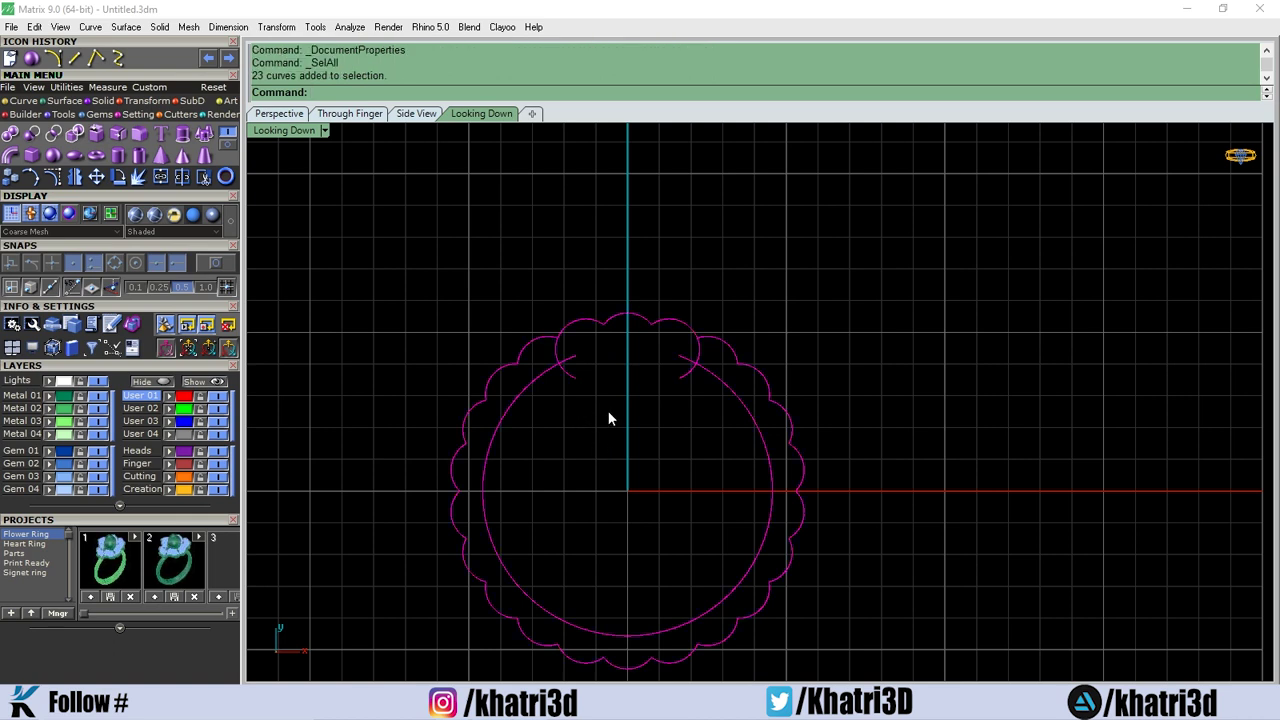
key("ctrl+t")
left_click(561, 365)
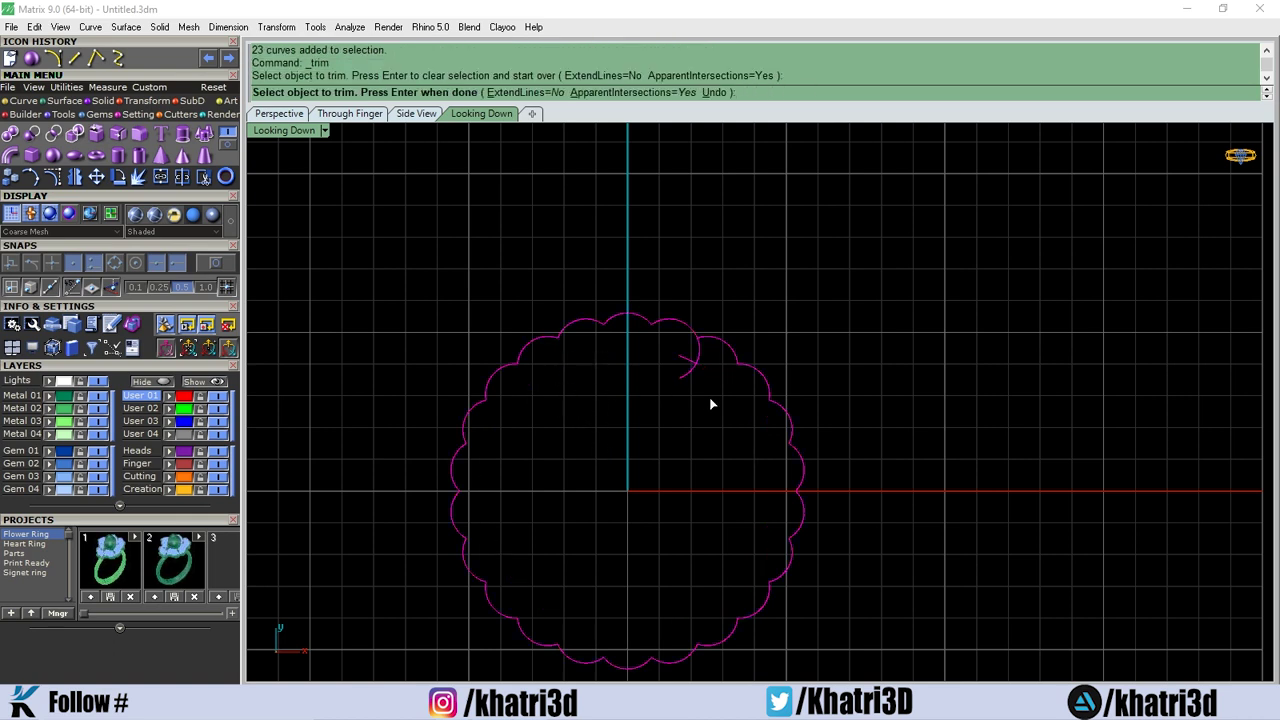
left_click_drag(701, 409, 671, 353)
scroll(640, 437, "down", 2)
scroll(629, 572, "up", 4)
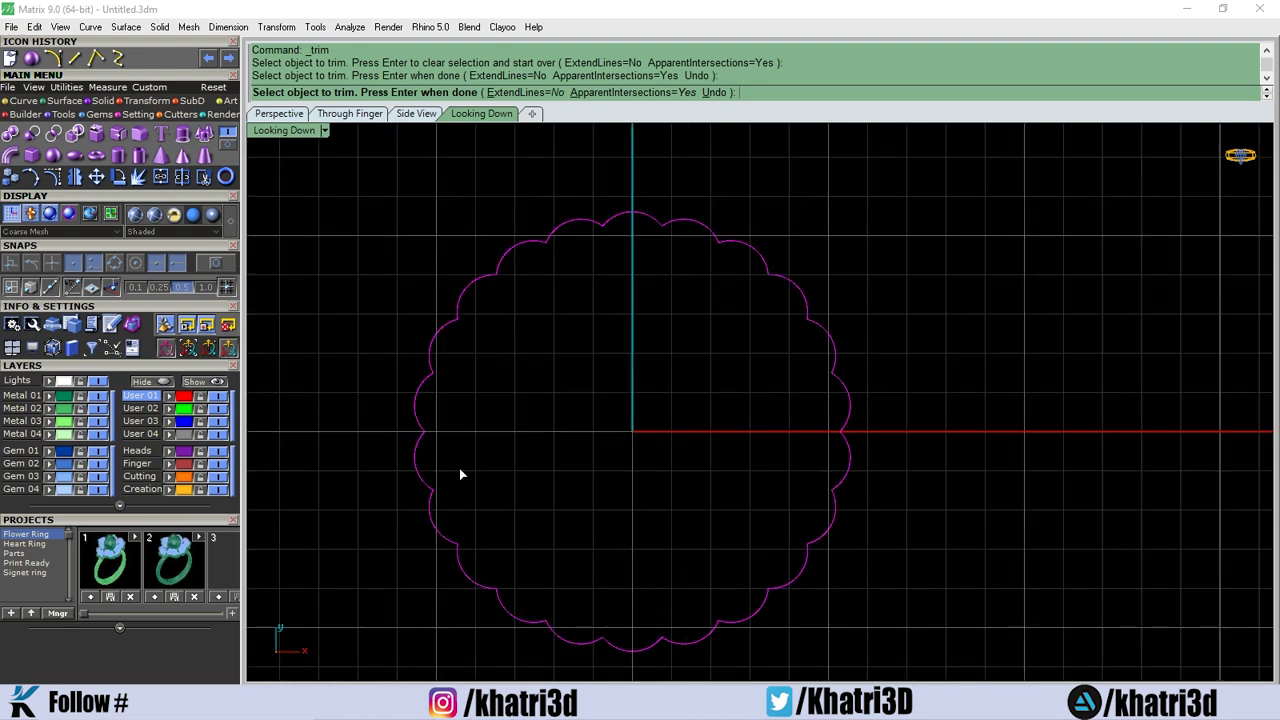
scroll(929, 400, "down", 2)
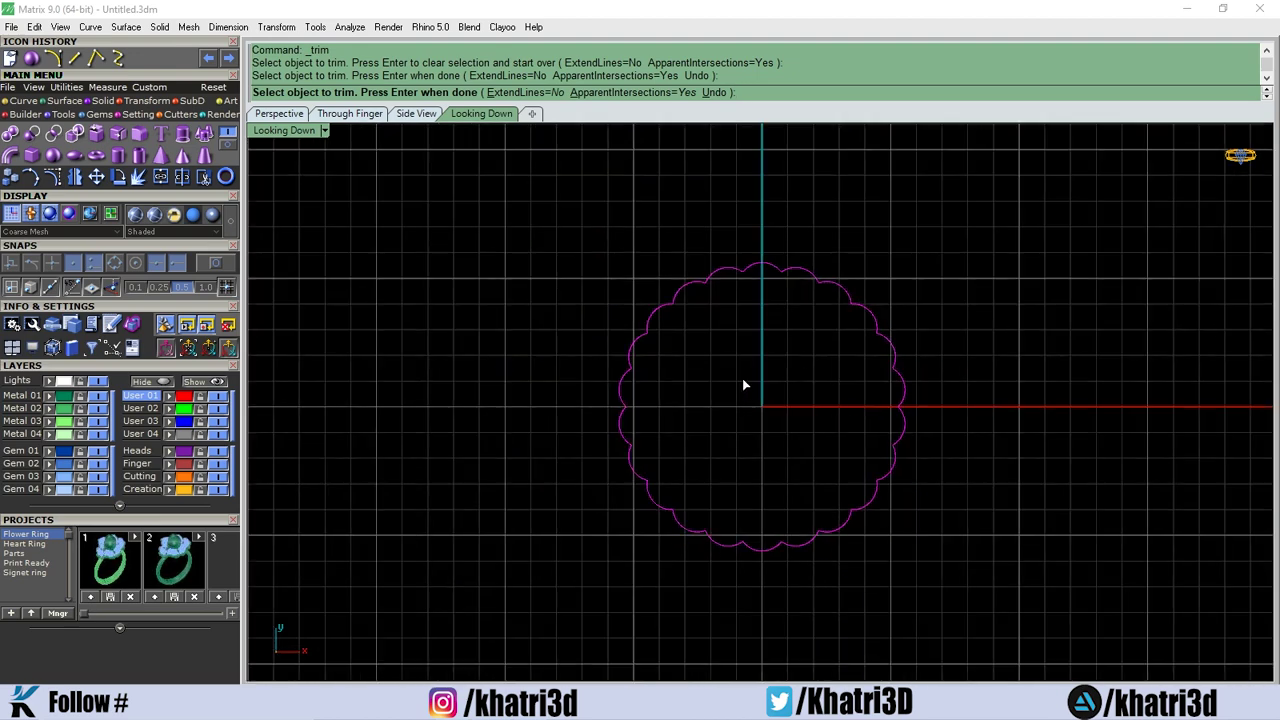
key("Return")
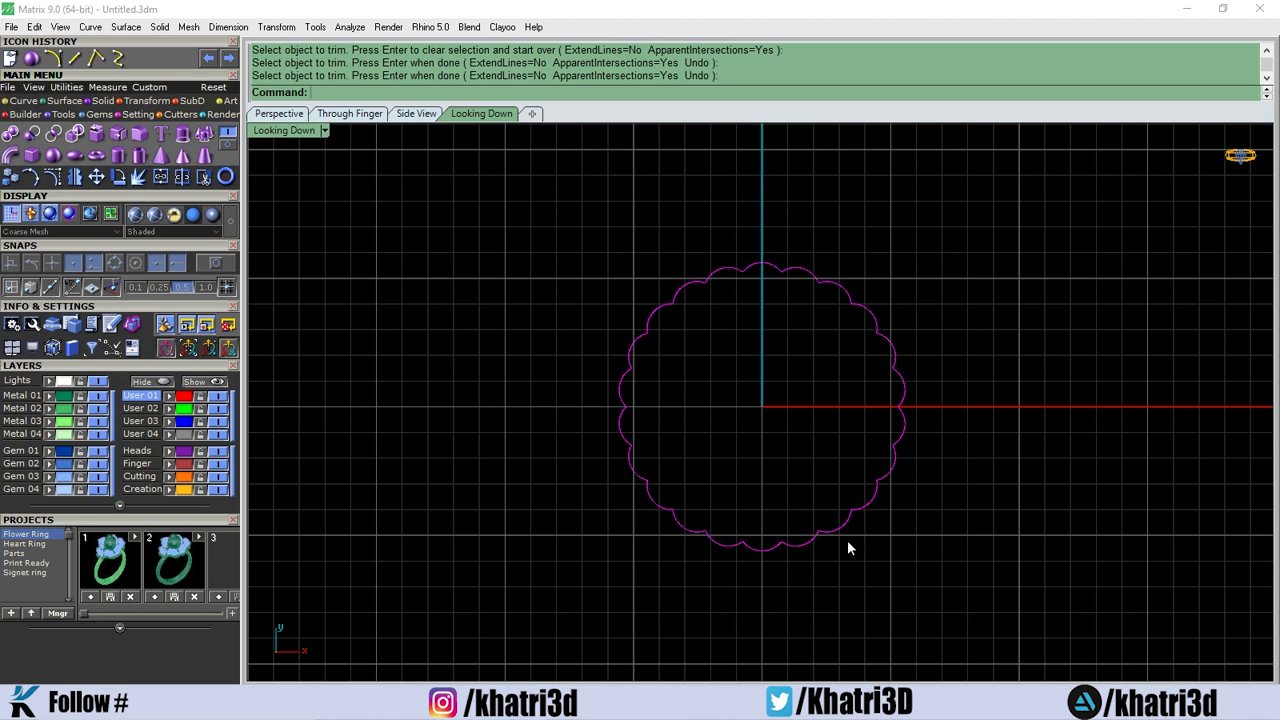
key("ctrl+j")
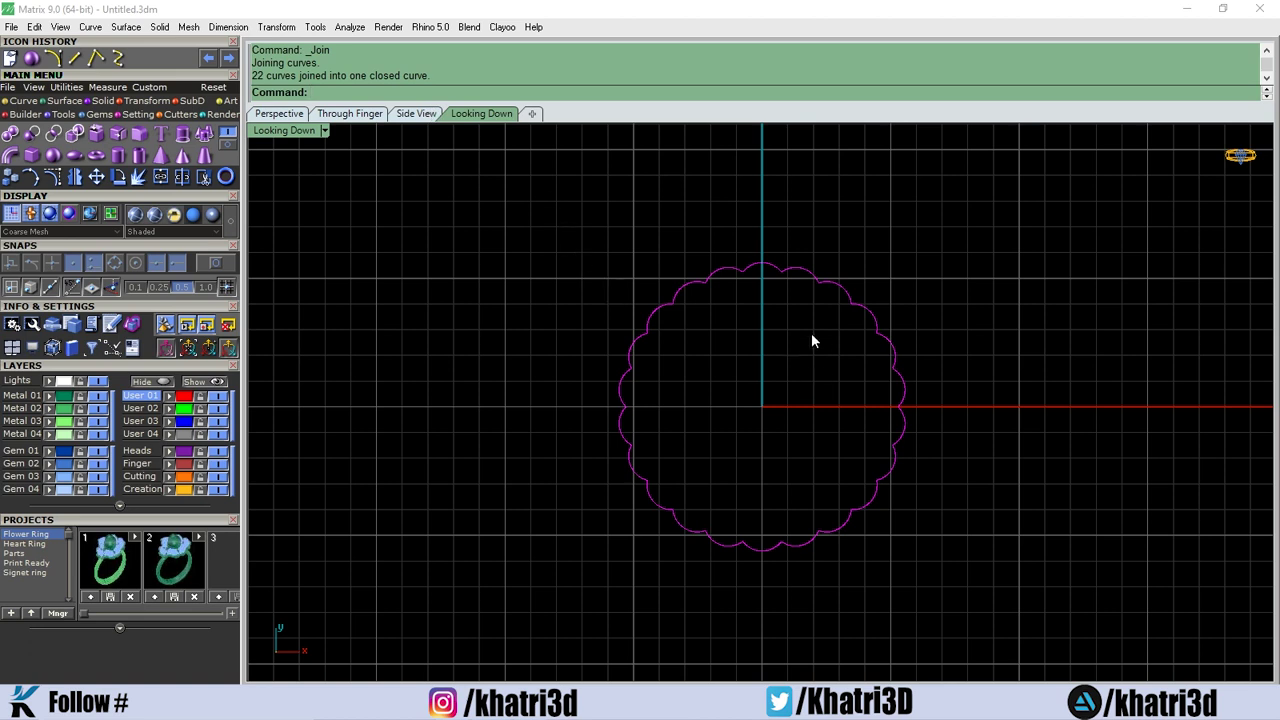
Draw a vertical line 5 units long upward from 0,0,0 in the Through Finger view.
left_click(278, 113)
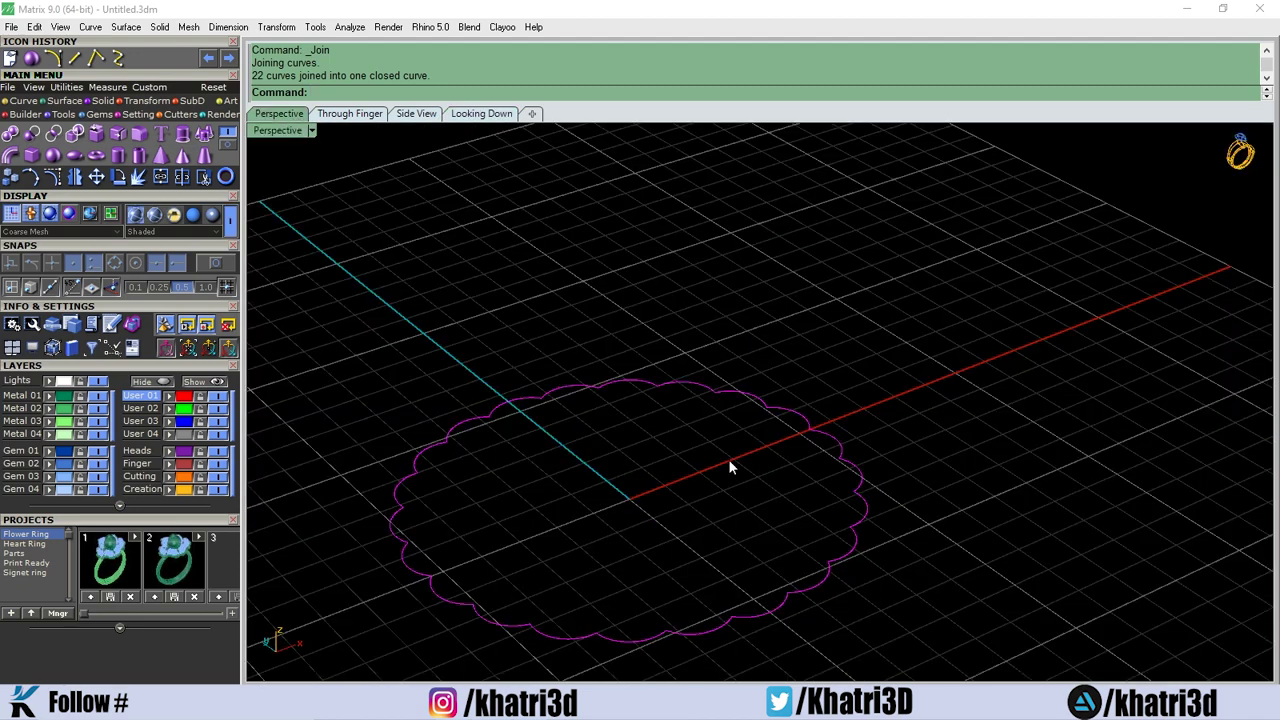
left_click(83, 58)
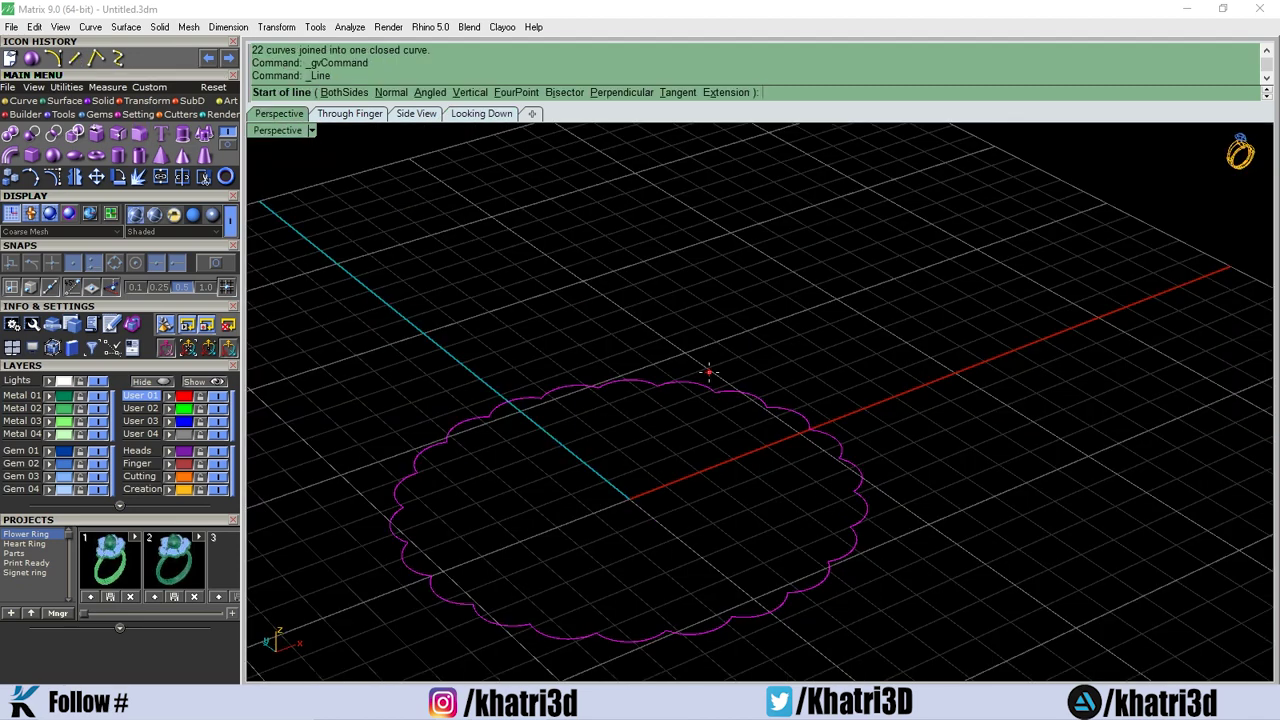
type("0,0,0")
key("Return")
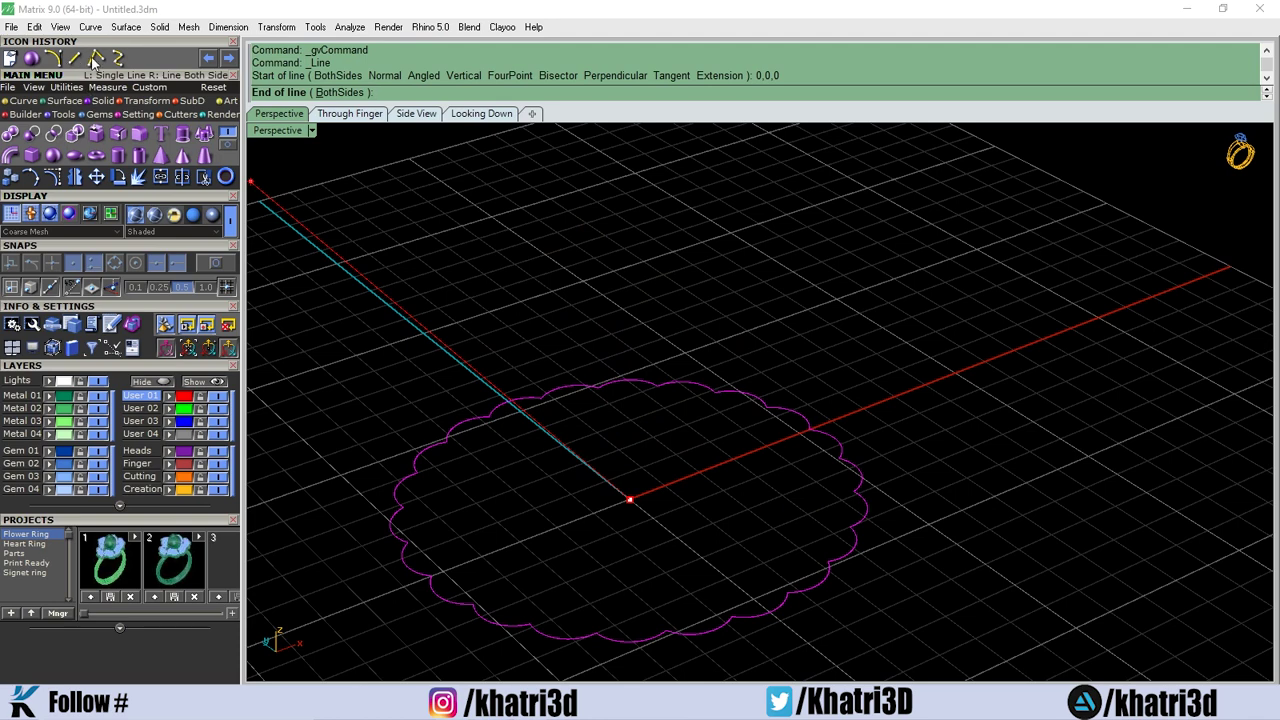
left_click(404, 114)
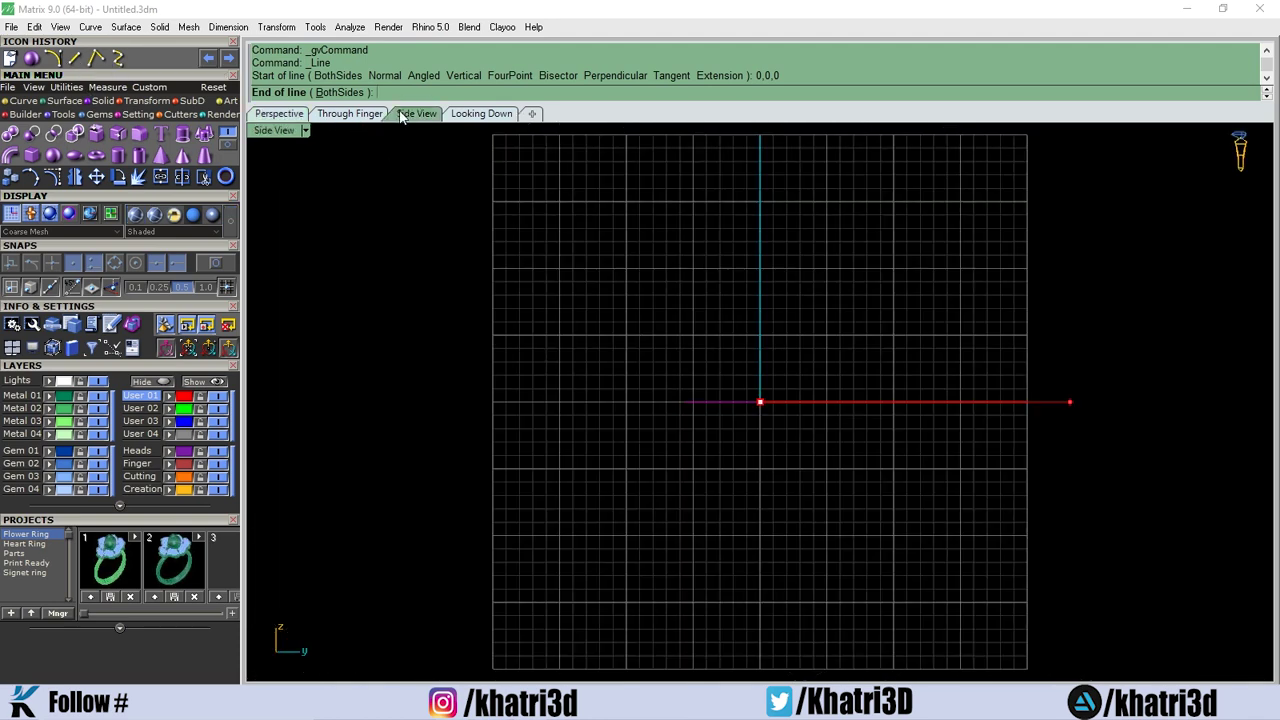
left_click(360, 114)
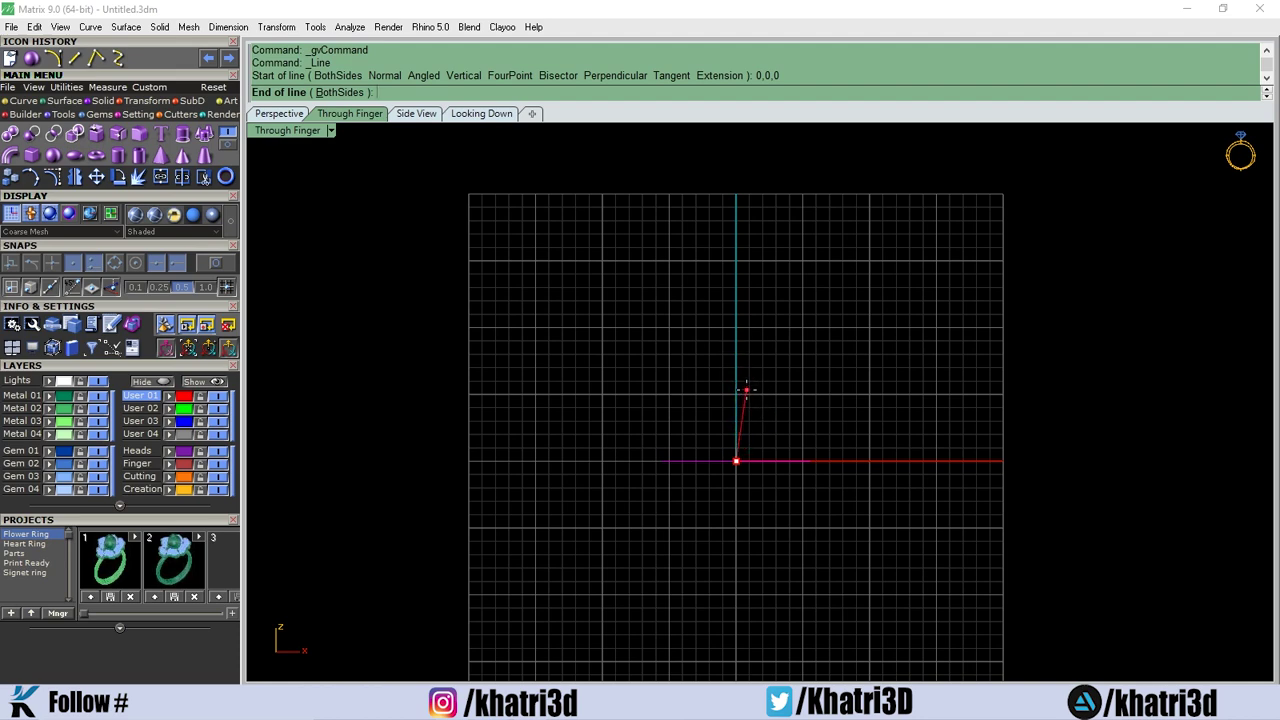
type("5")
key("Return")
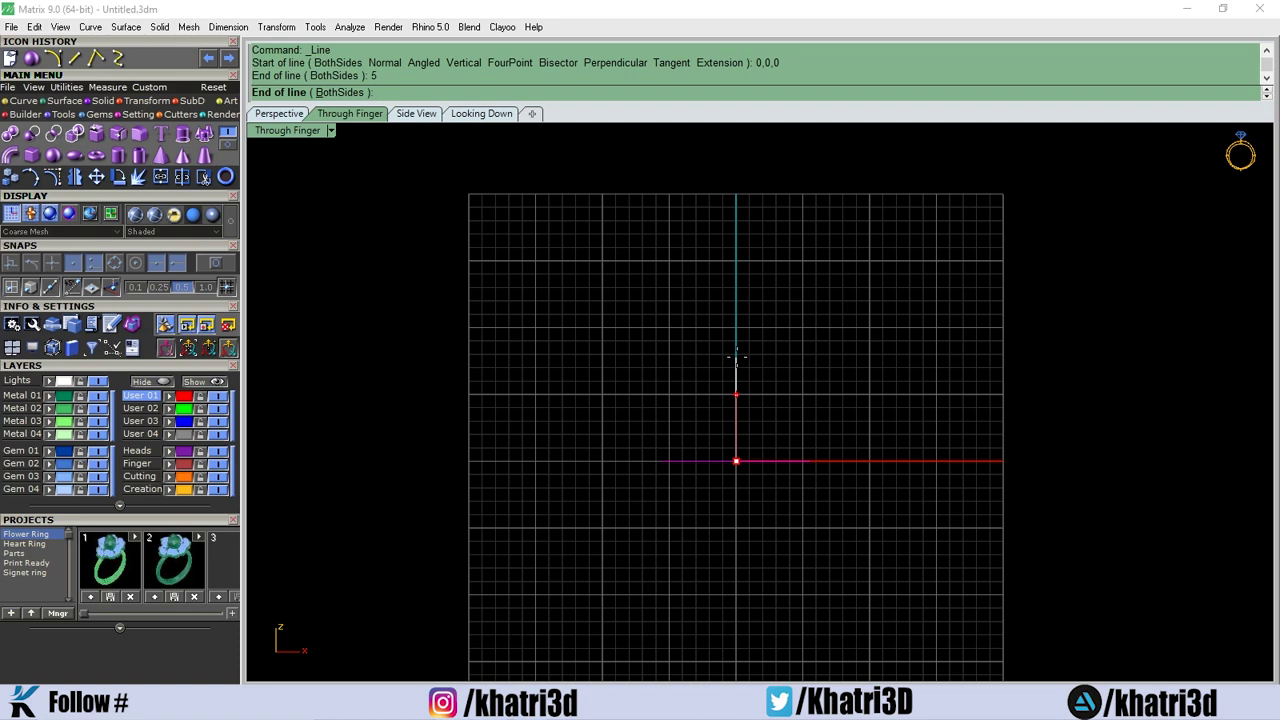
left_click(736, 358)
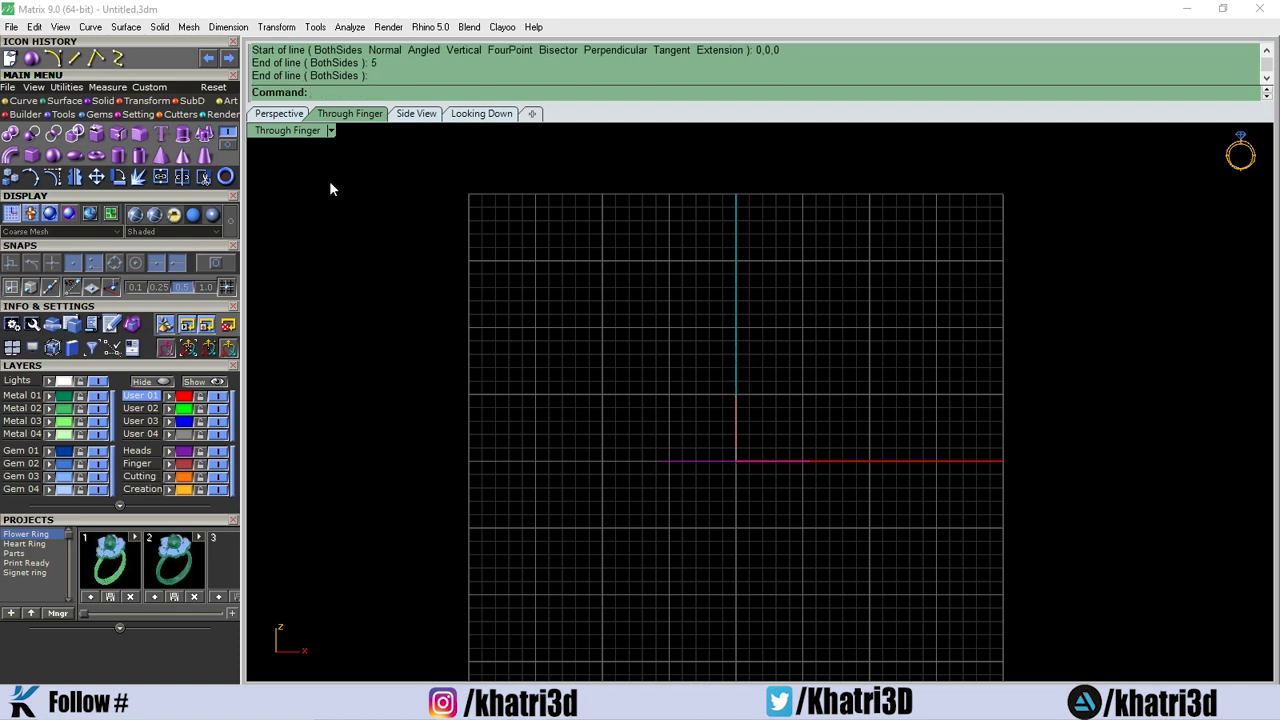
Draw an arc in the Through Finger view from the vertical line's upper end to the scalloped curve on the positive X axis, starting horizontally.
left_click(276, 114)
right_click_drag(421, 245, 629, 339)
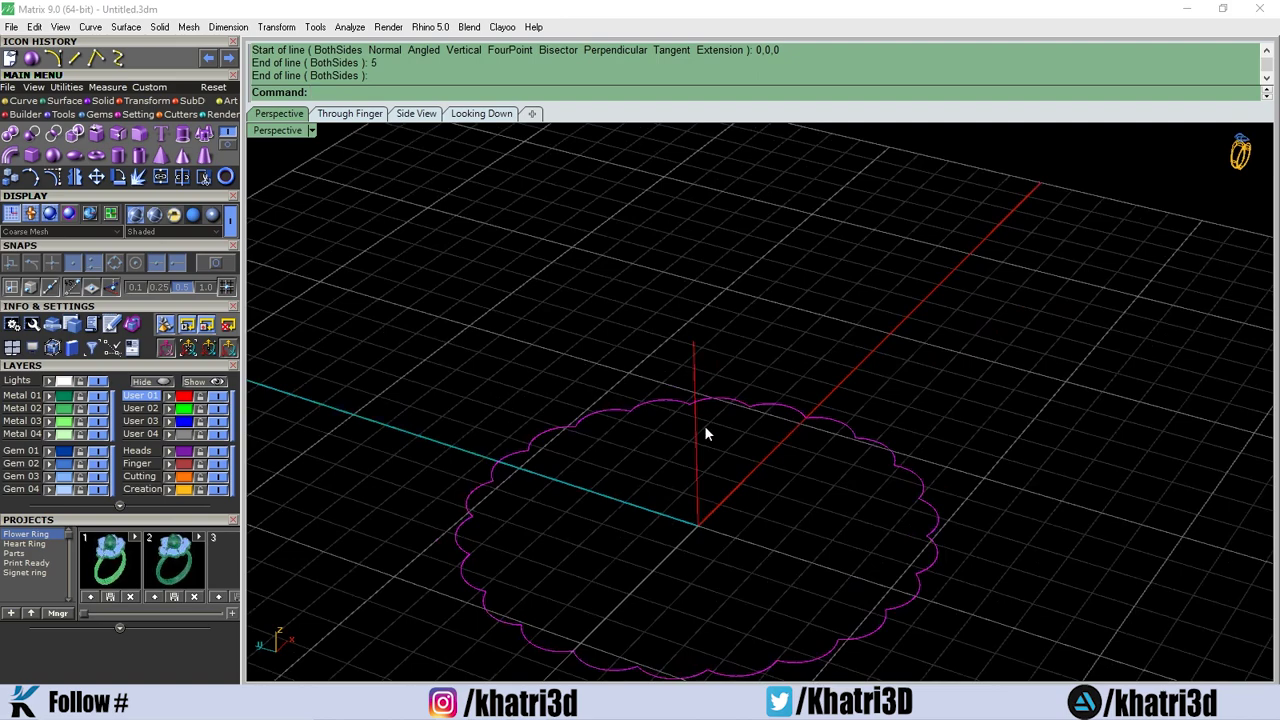
right_click_drag(835, 341, 750, 301)
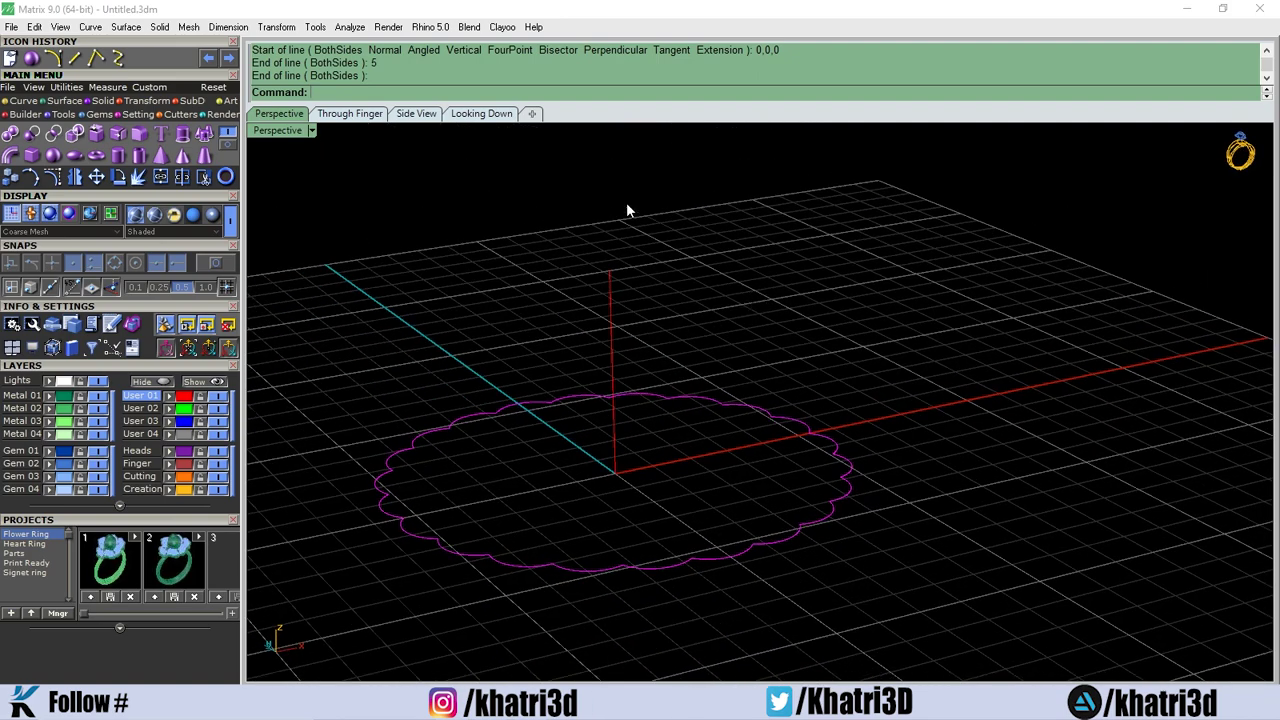
left_click(381, 116)
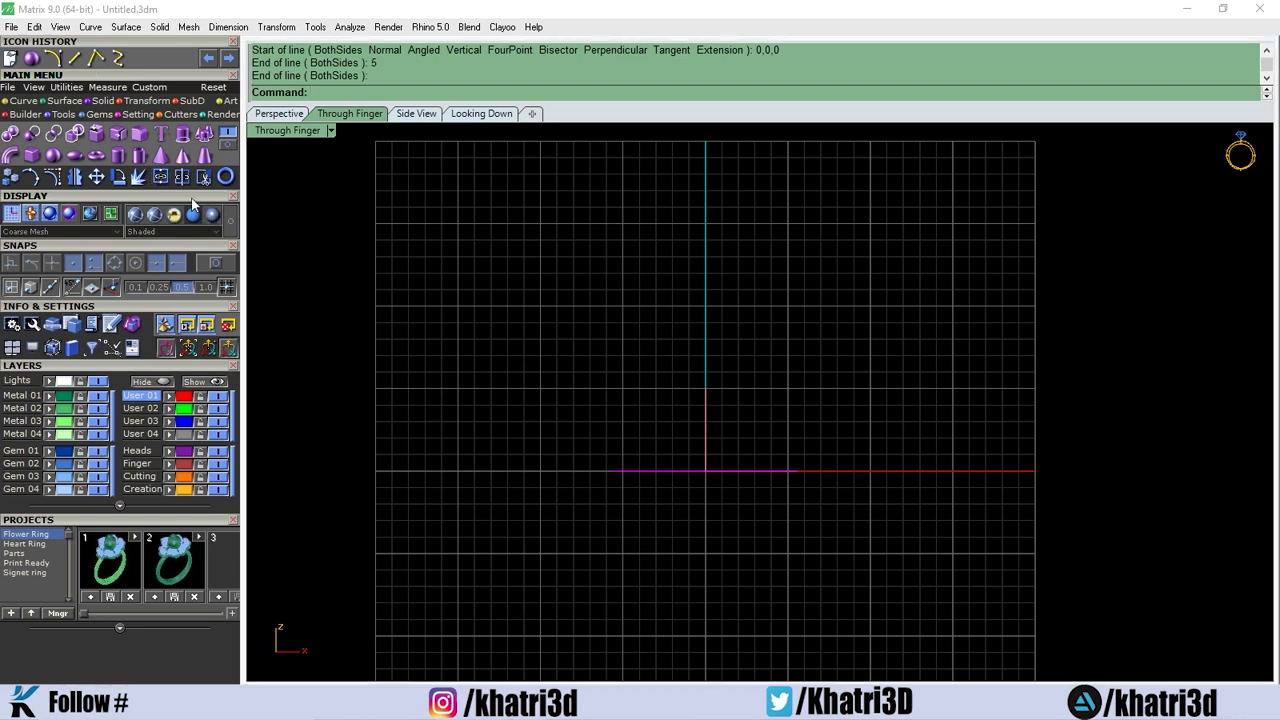
left_click_drag(128, 119, 128, 170)
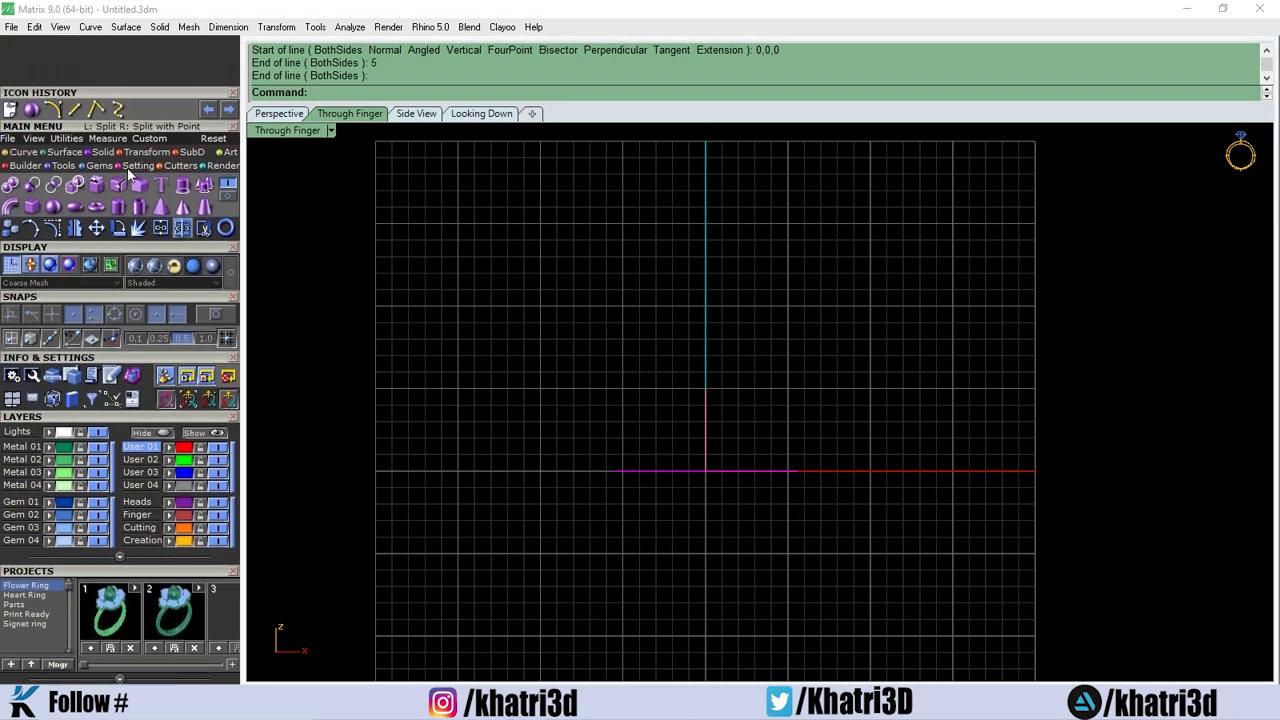
left_click(55, 110)
left_click(705, 388)
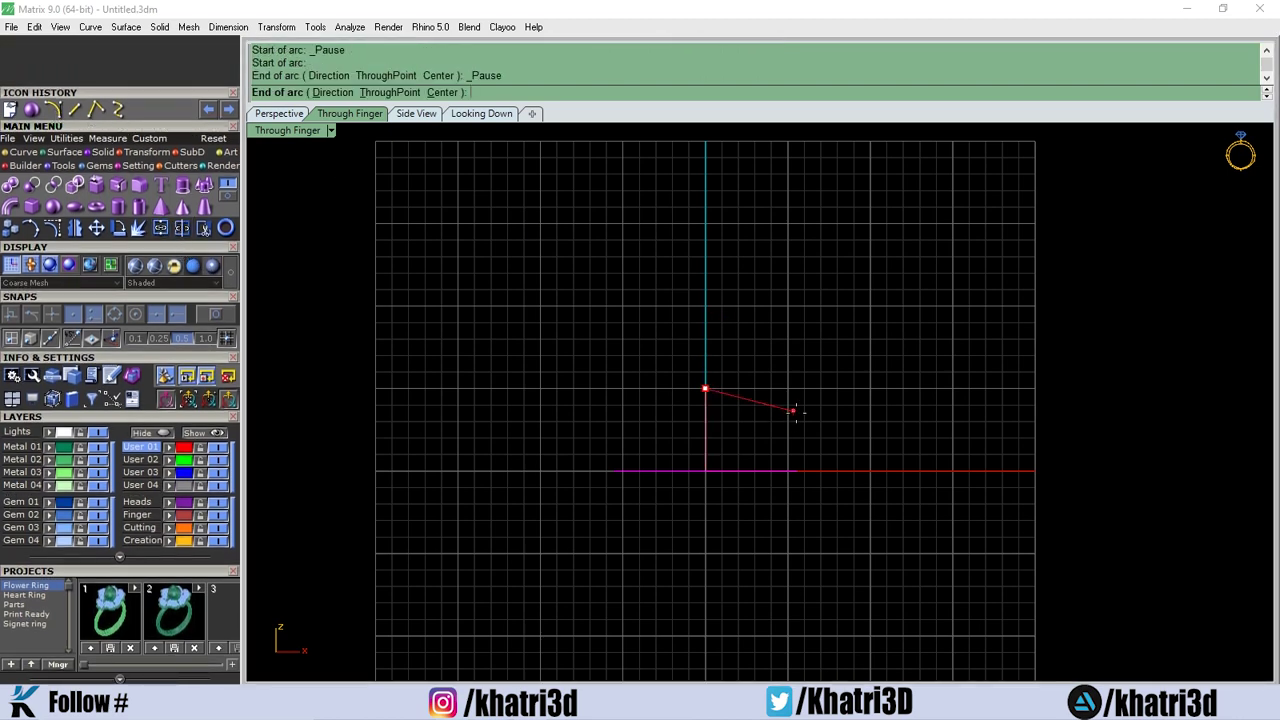
left_click(797, 470)
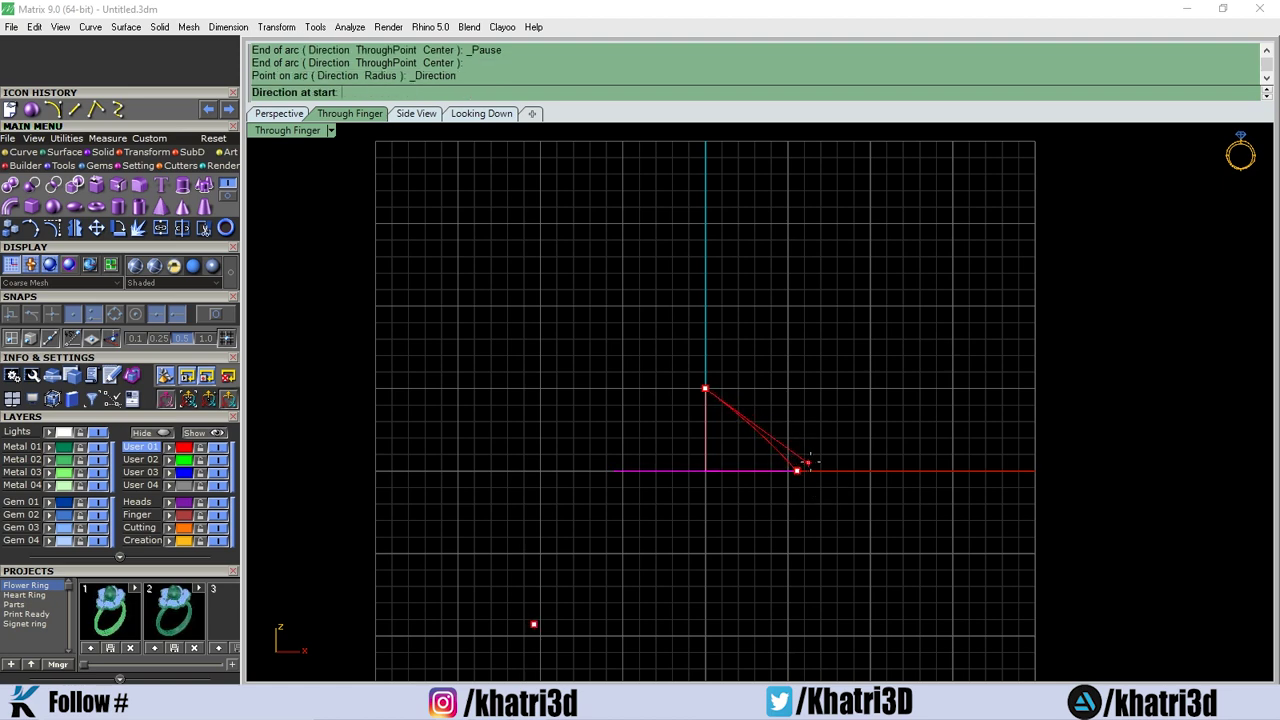
left_click(903, 392)
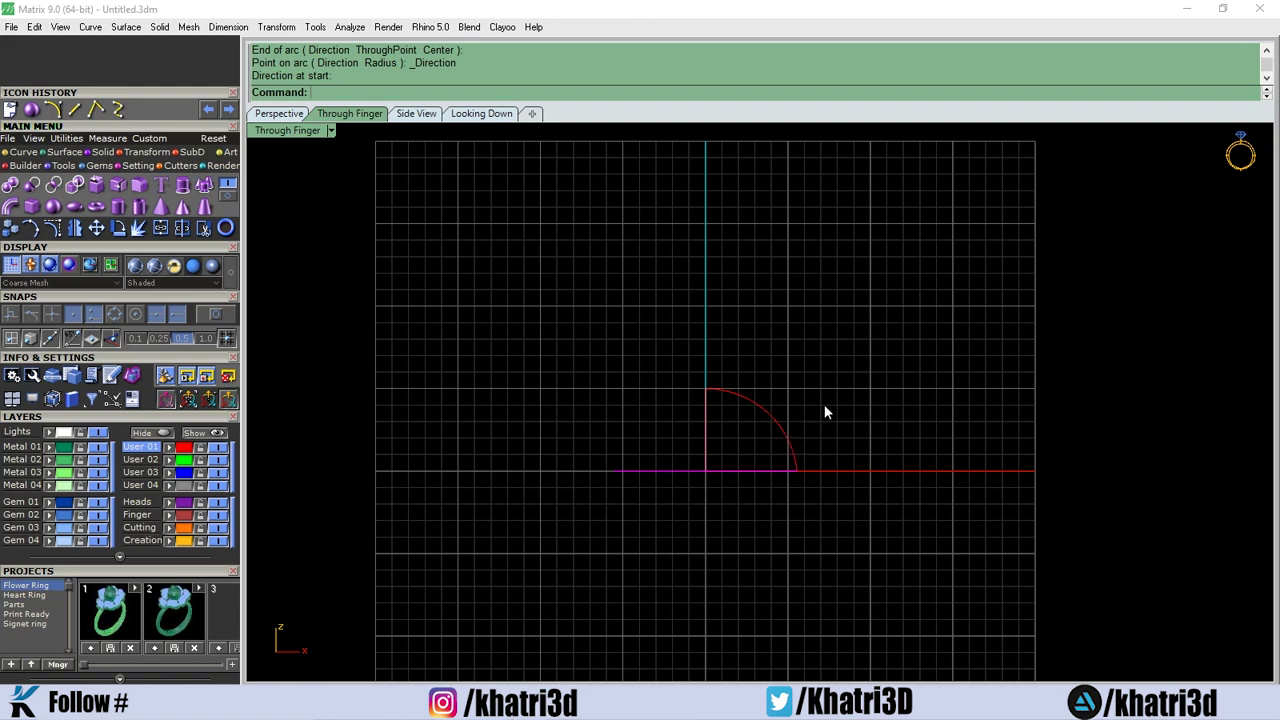
left_click(276, 114)
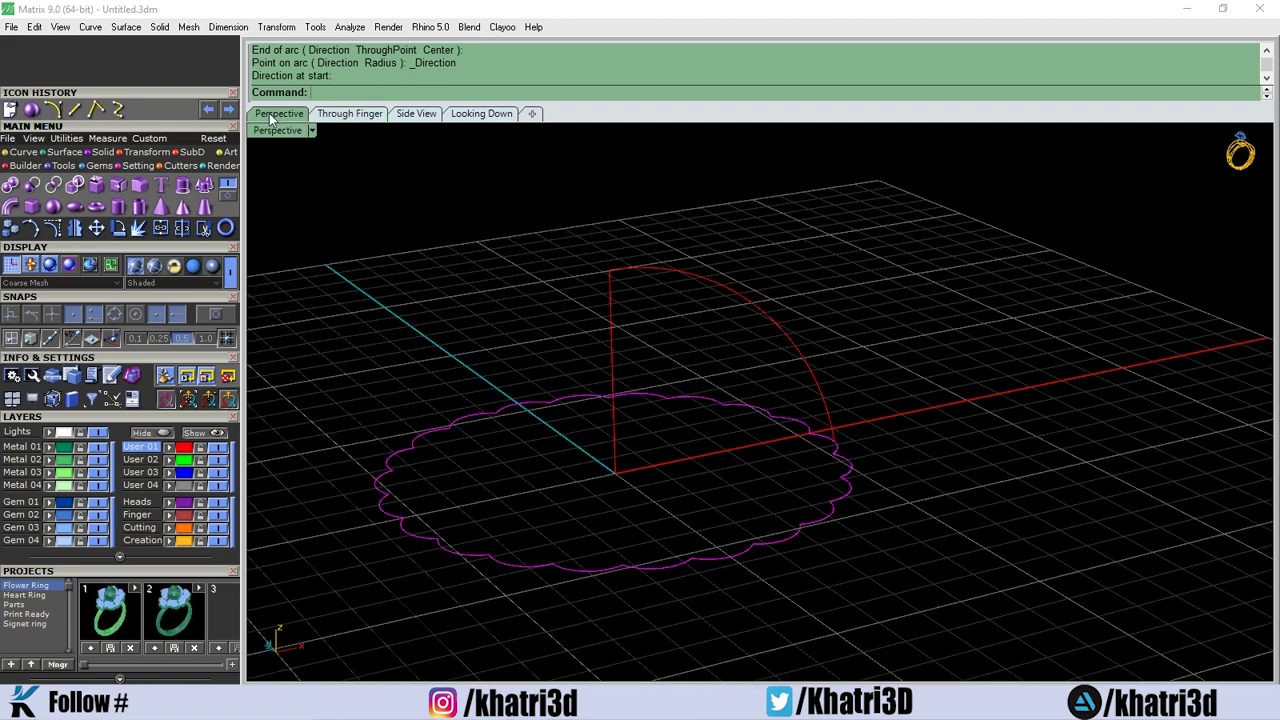
right_click_drag(593, 357, 643, 318)
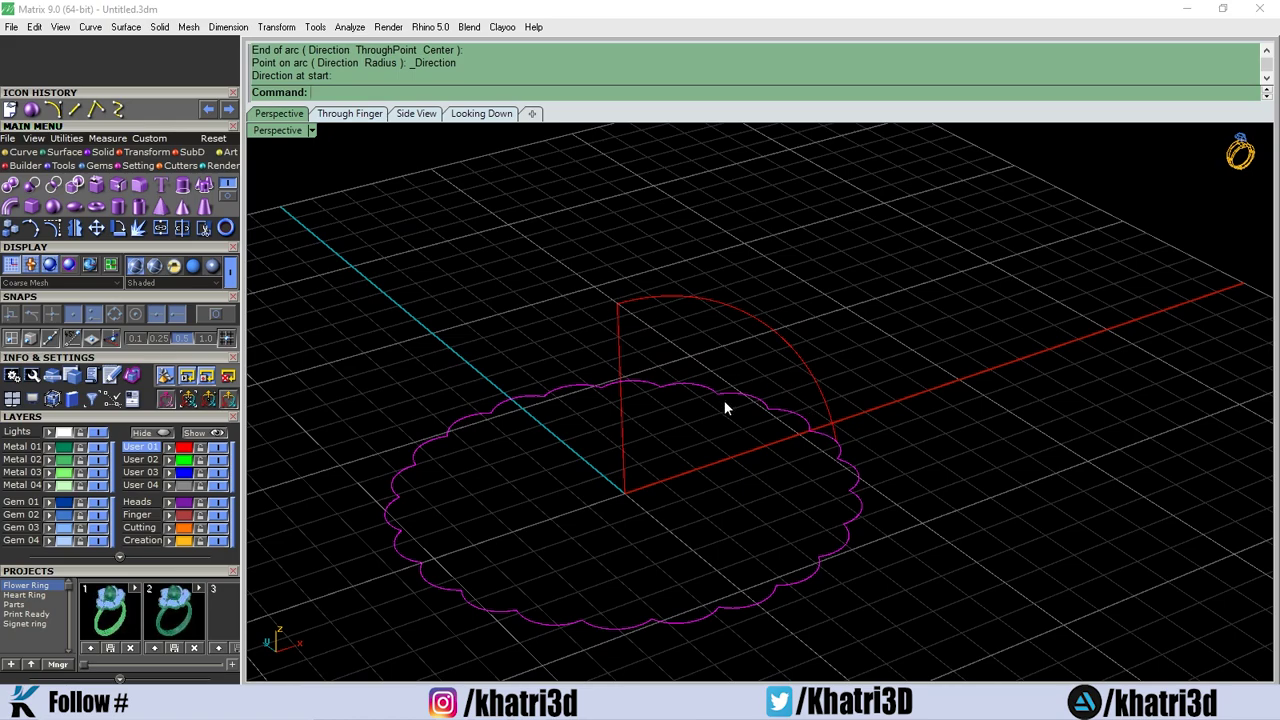
Create a dome with RailRevolve, using the arc as profile, the scalloped curve as rail and the vertical line's two ends as axis.
right_click_drag(726, 406, 805, 387)
left_click(737, 329)
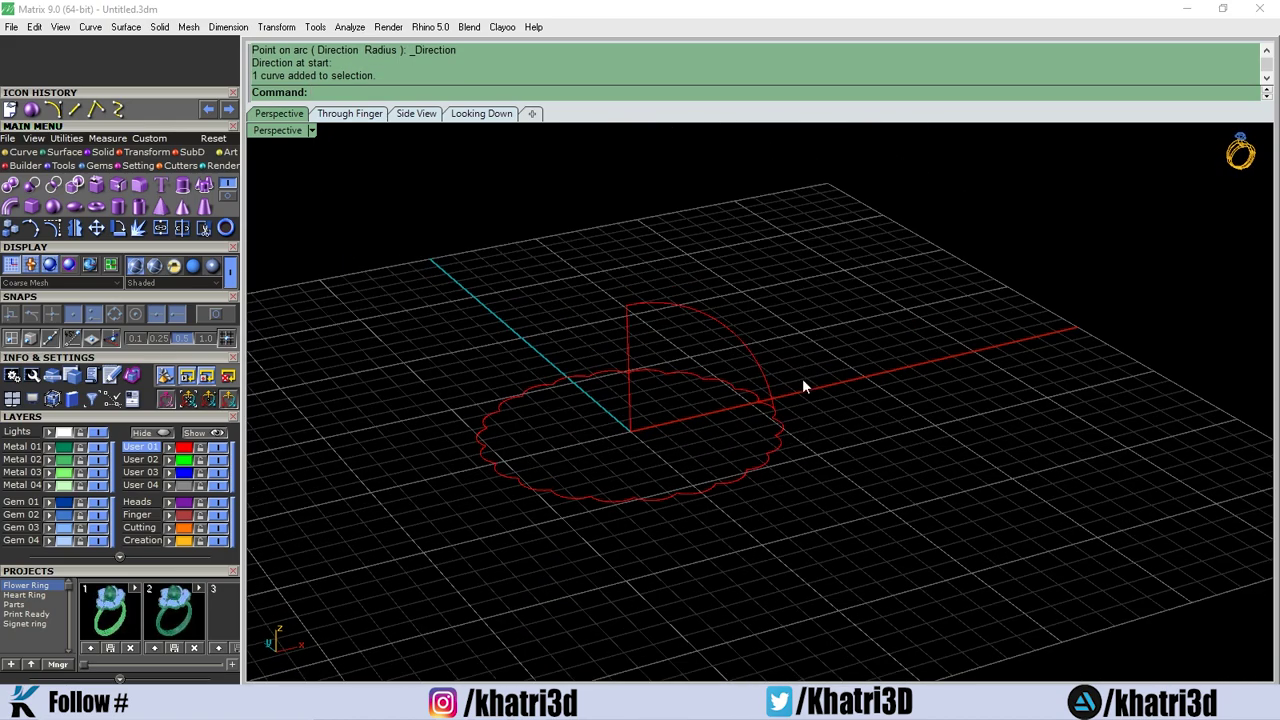
type("RailRevolve")
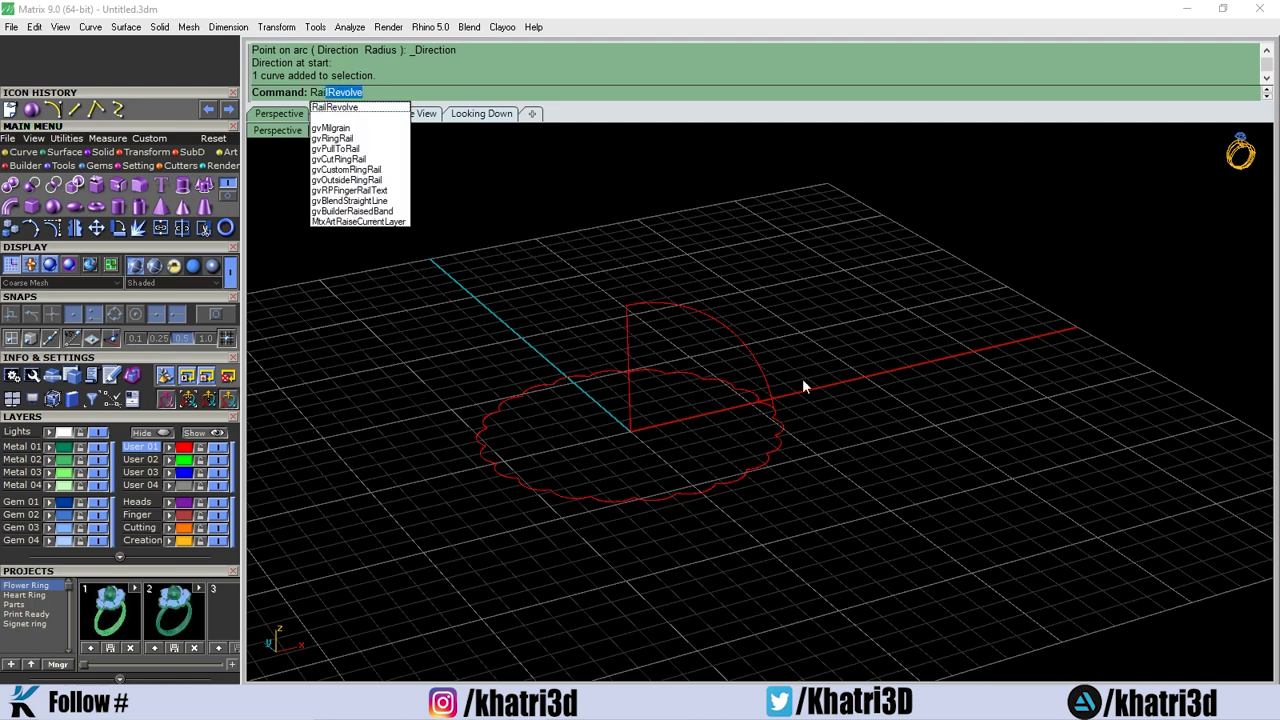
key("Return")
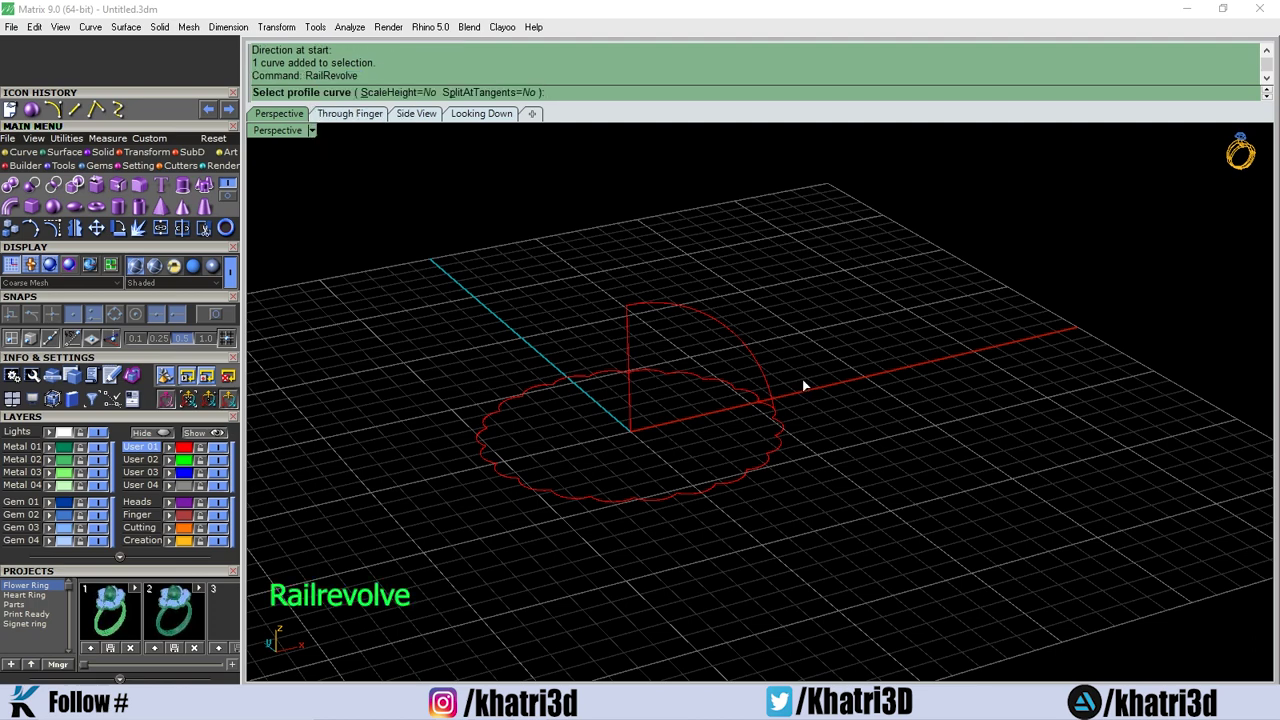
left_click(707, 320)
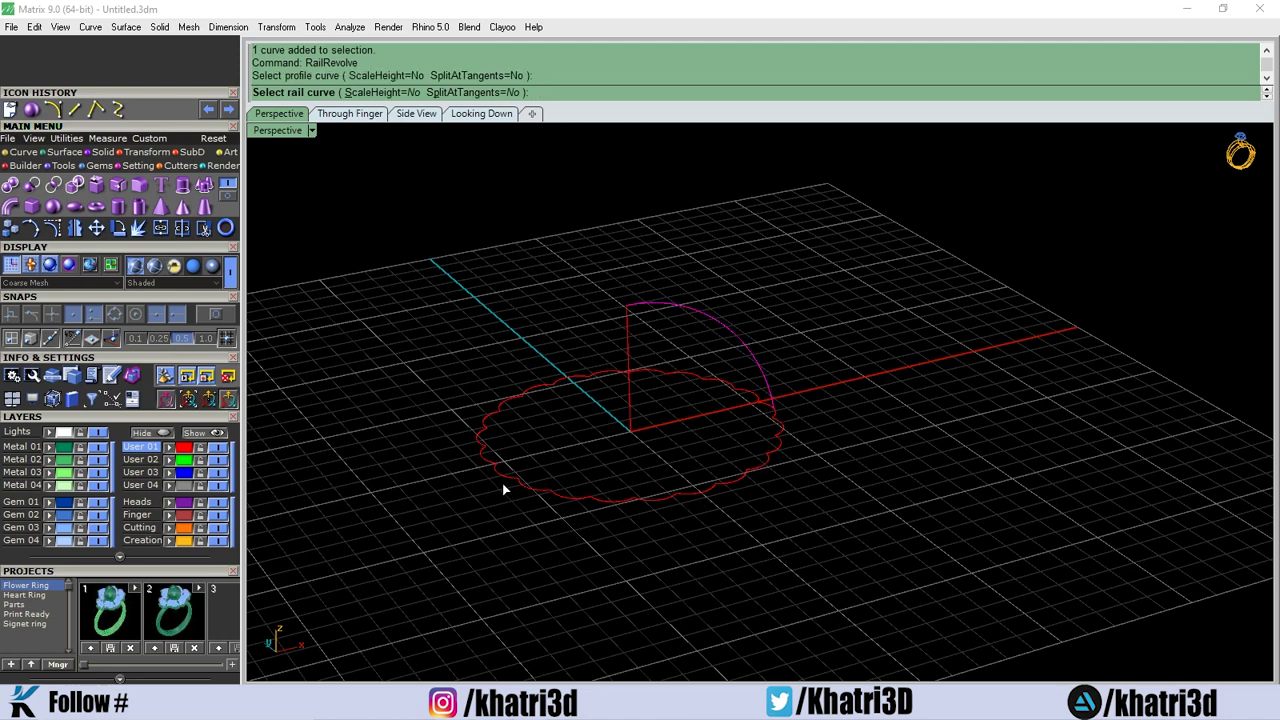
left_click(611, 498)
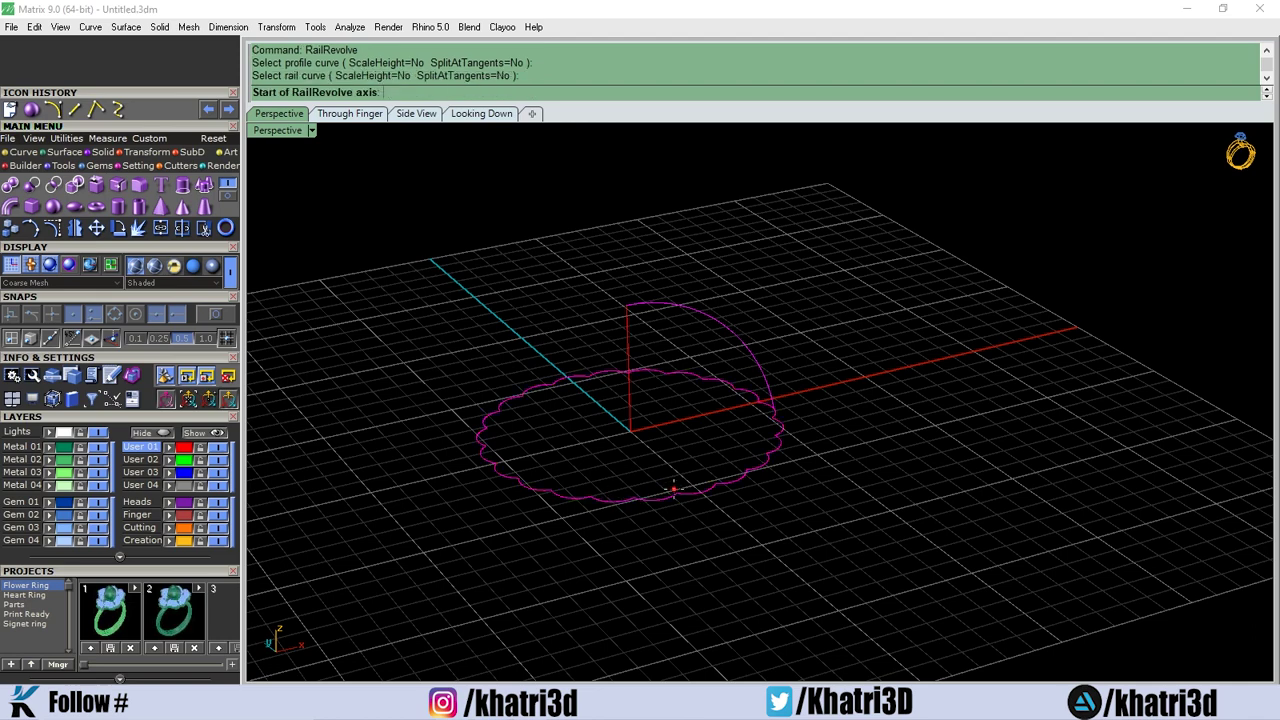
left_click(638, 428)
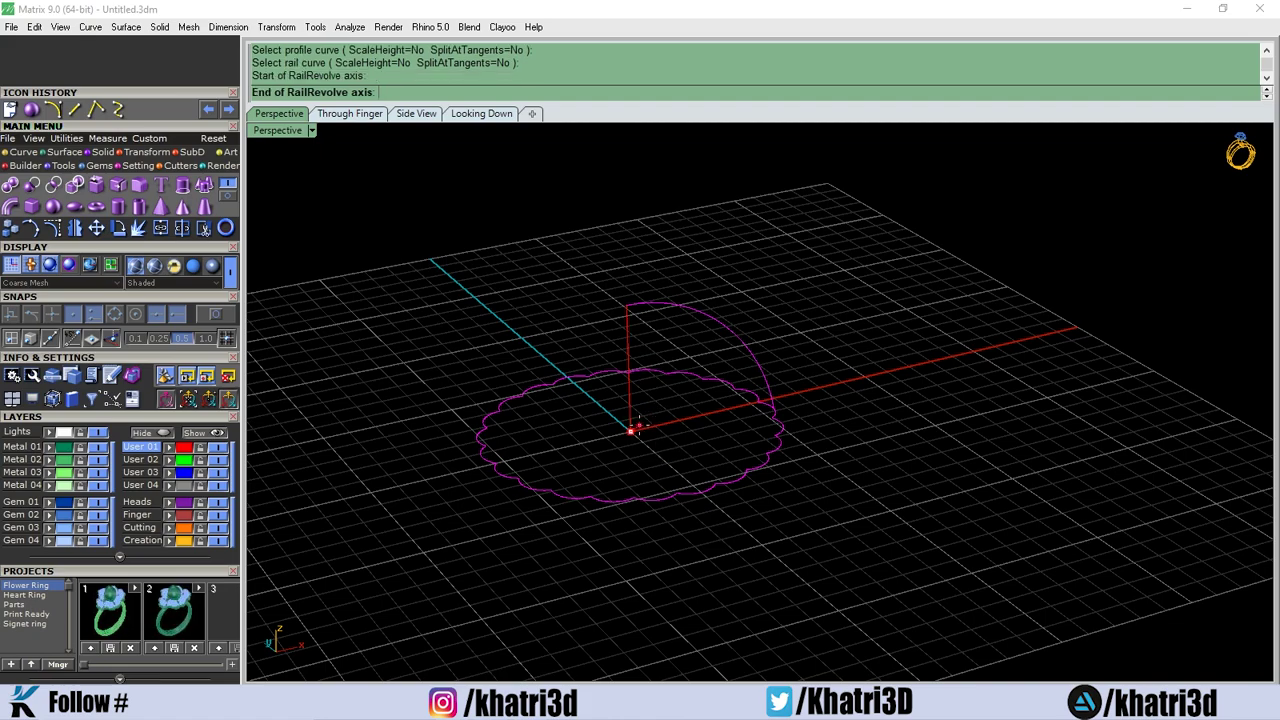
left_click(631, 298)
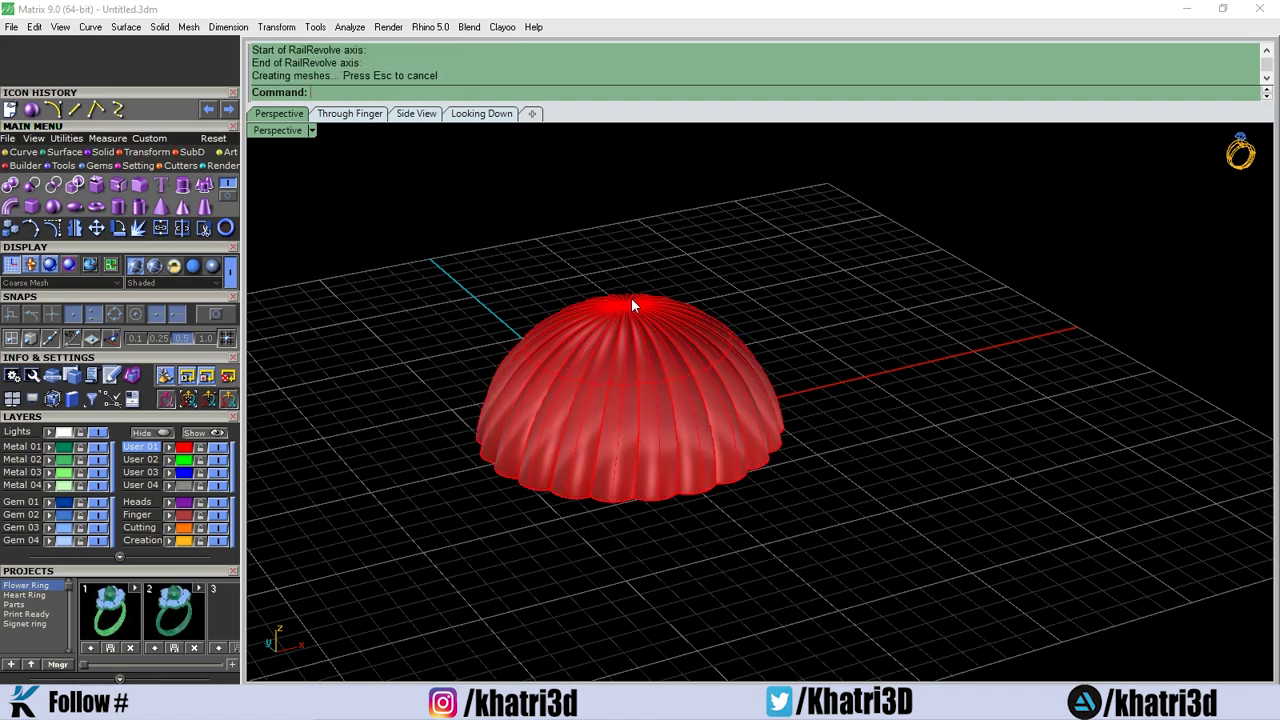
right_click_drag(827, 368, 696, 352)
Delete the scalloped dome, select its three source curves, and undo the deletion.
left_click(652, 389)
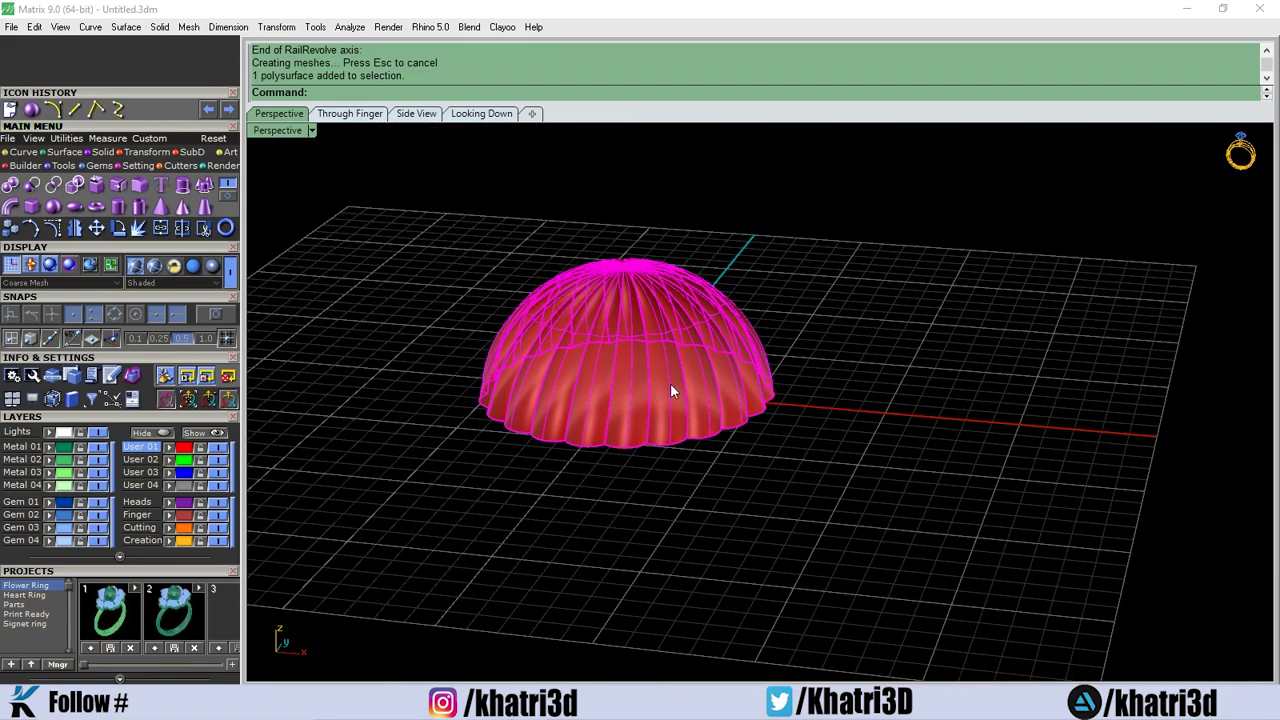
key("Delete")
right_click_drag(685, 366, 758, 333)
left_click(721, 330)
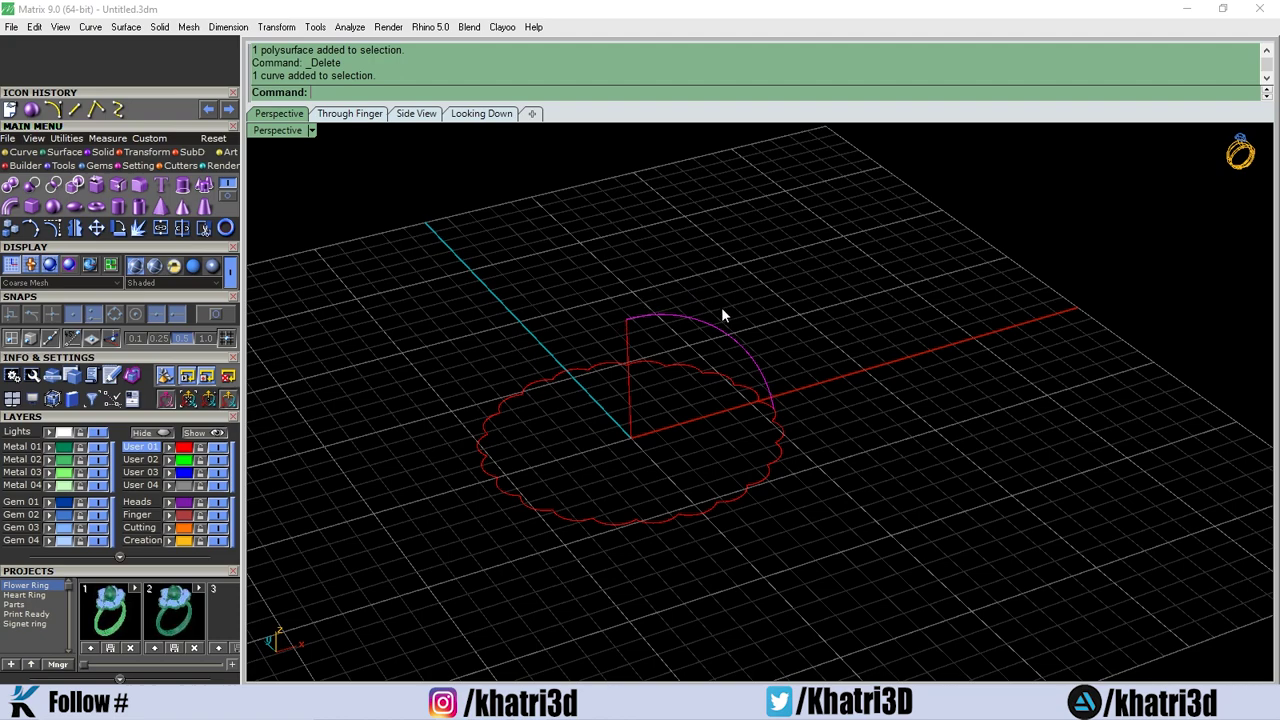
right_click_drag(738, 376, 718, 355)
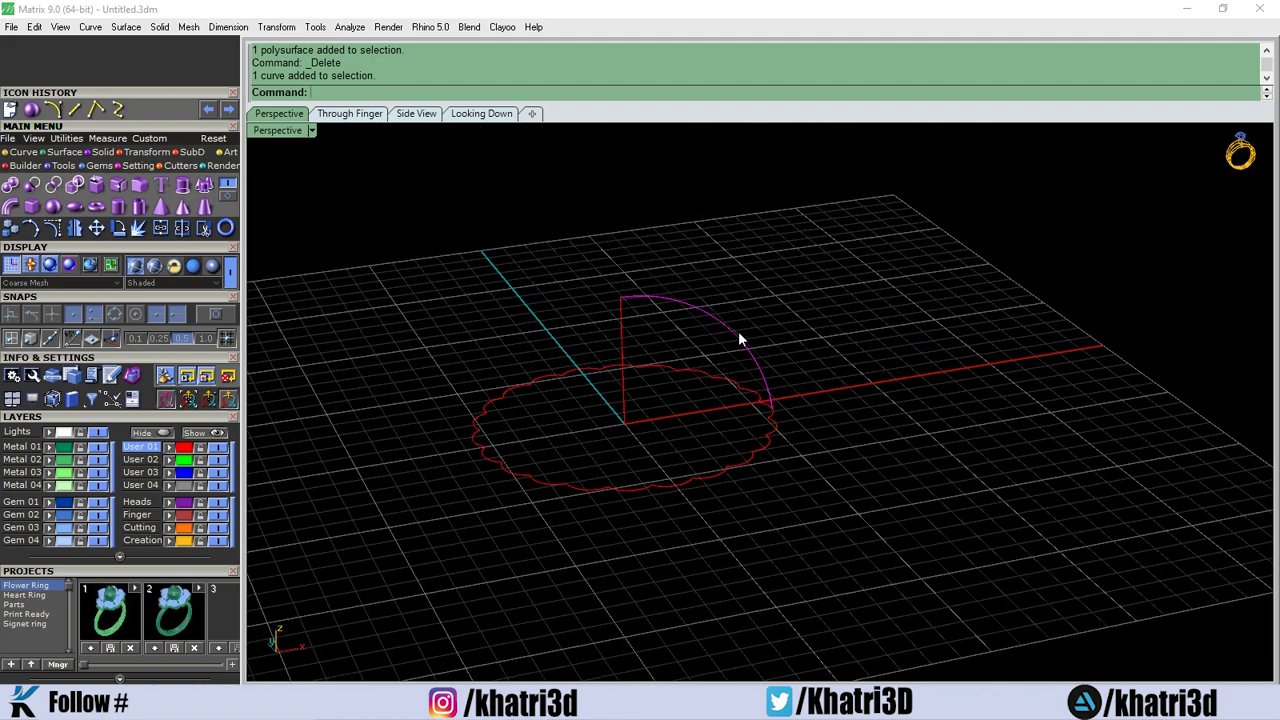
left_click_drag(857, 277, 532, 565)
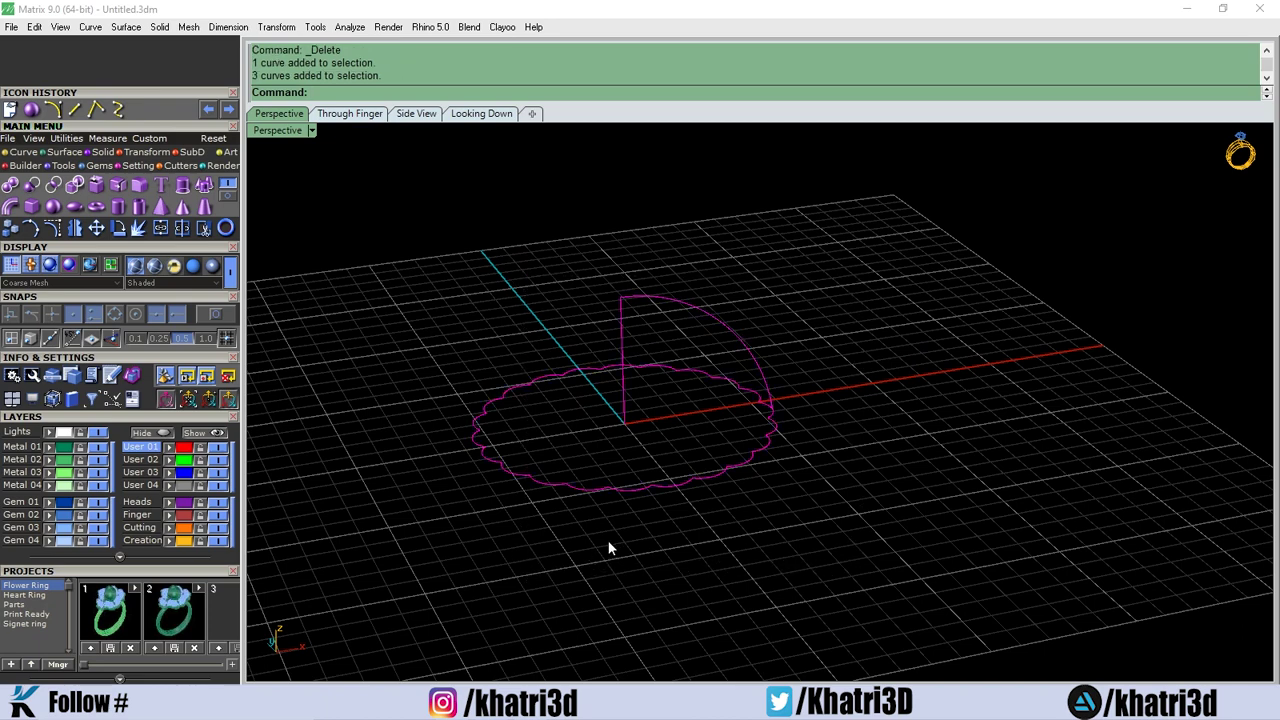
key("ctrl+z")
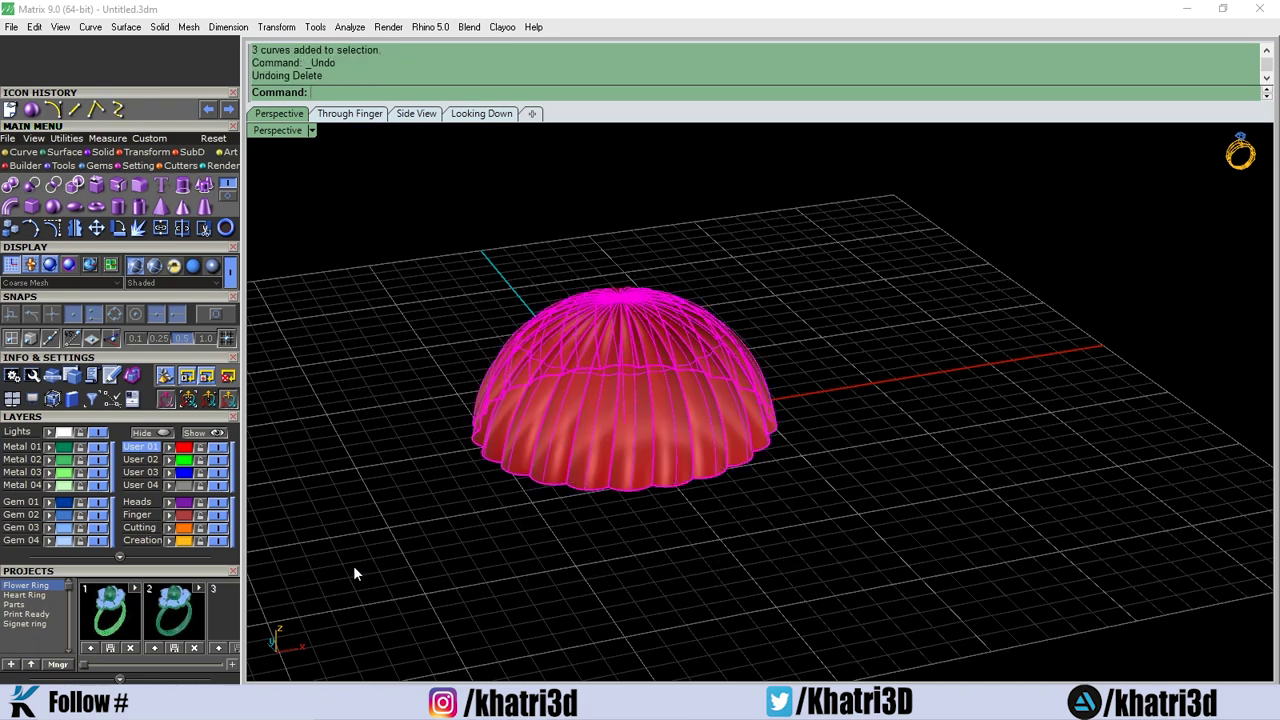
Save the model into the third slot of the Flower Ring project, and move the dome with its curves in negative X away from the origin.
left_click(218, 648)
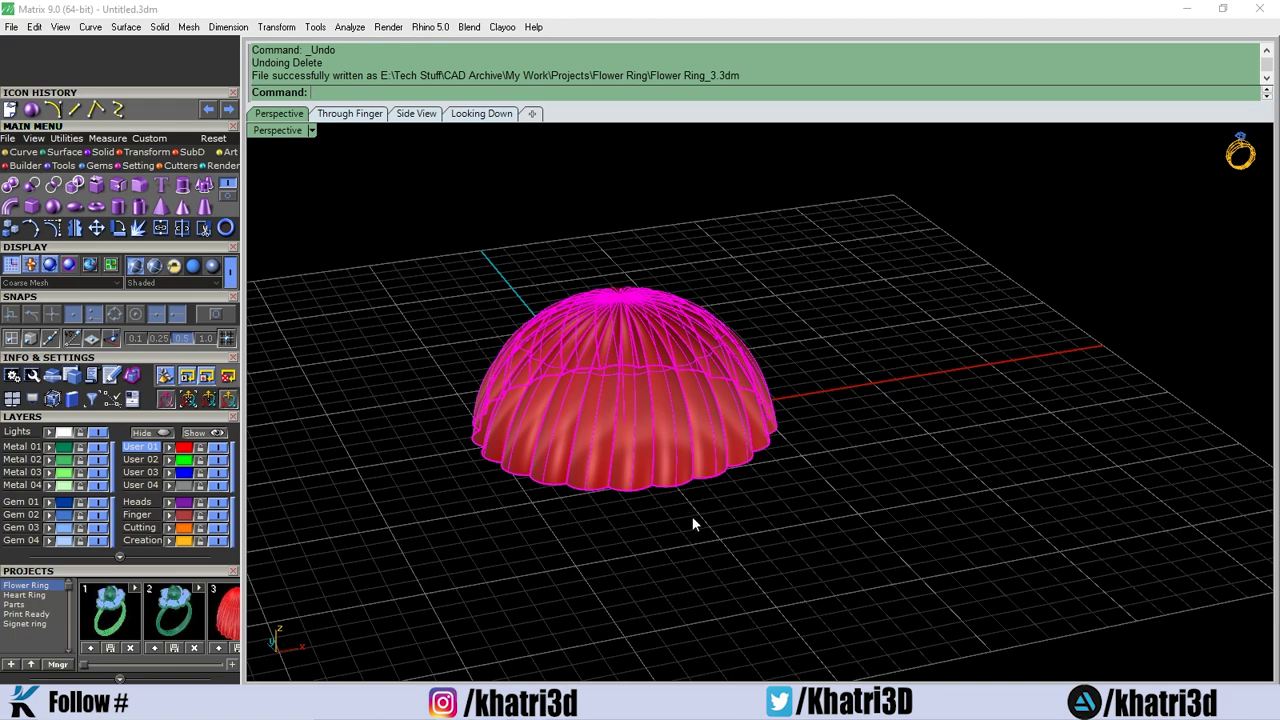
right_click_drag(716, 388, 767, 390)
left_click_drag(677, 436, 418, 484)
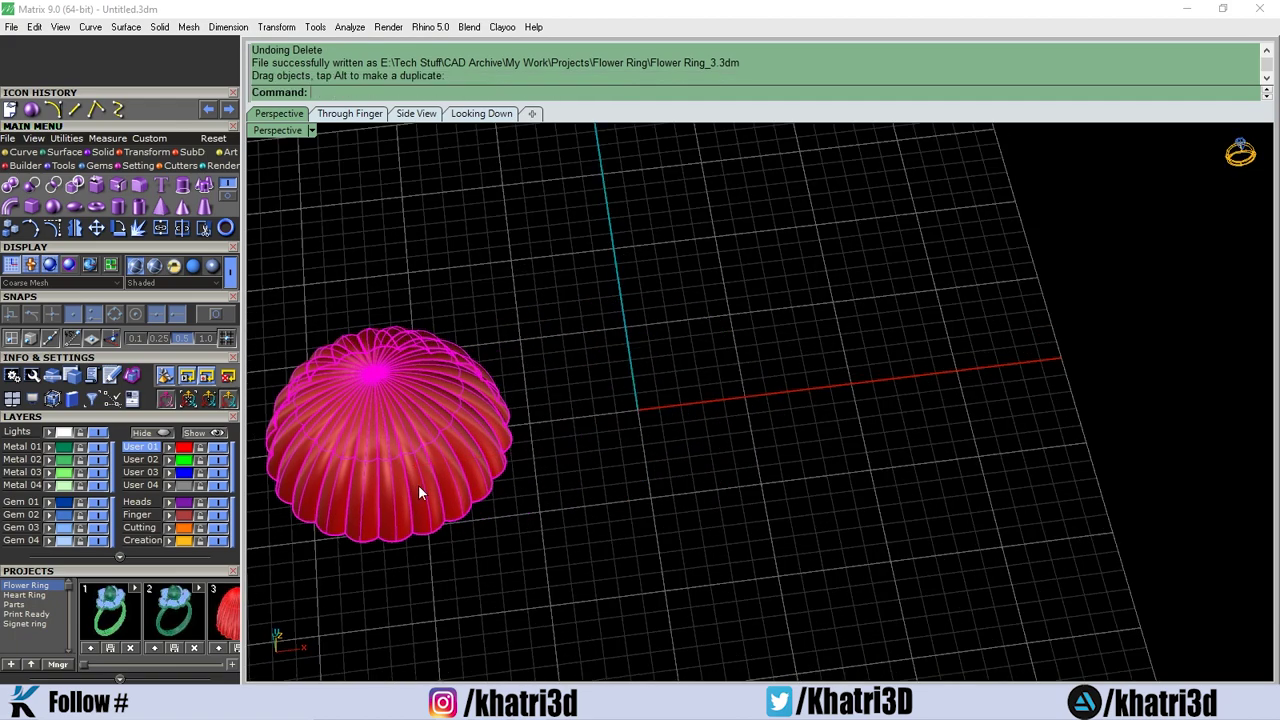
left_click(17, 152)
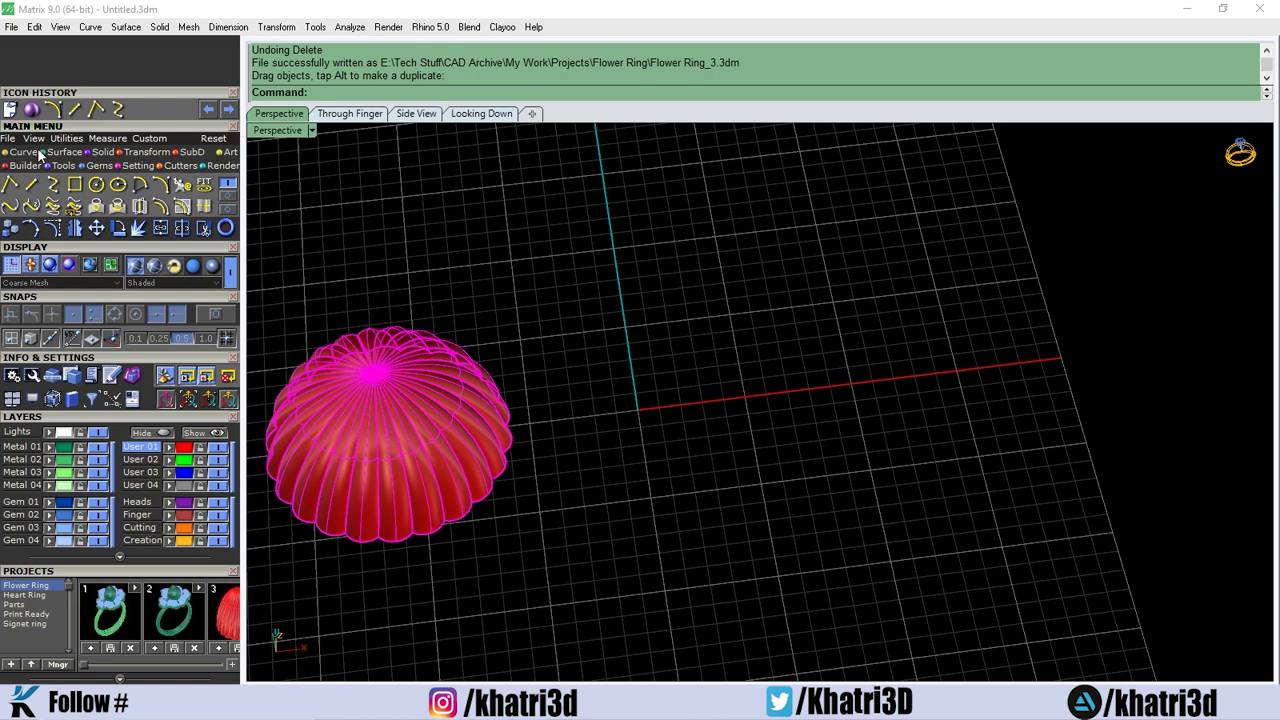
left_click(74, 184)
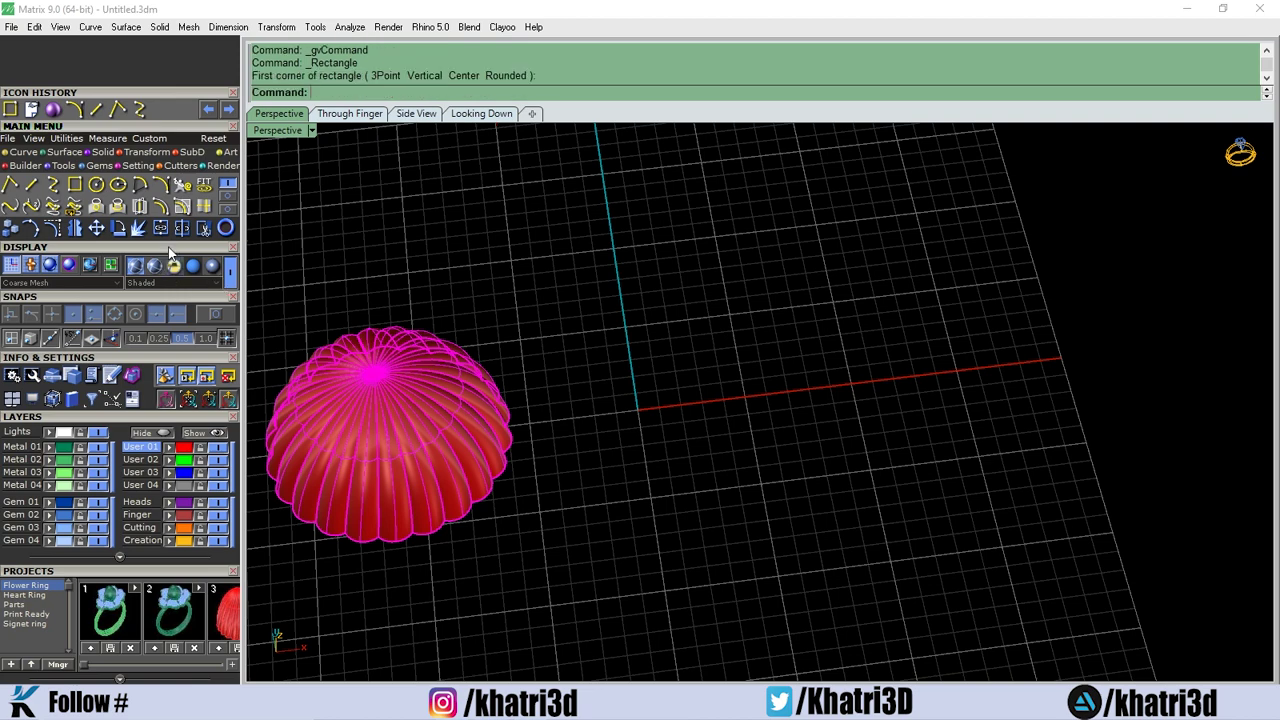
key("Escape")
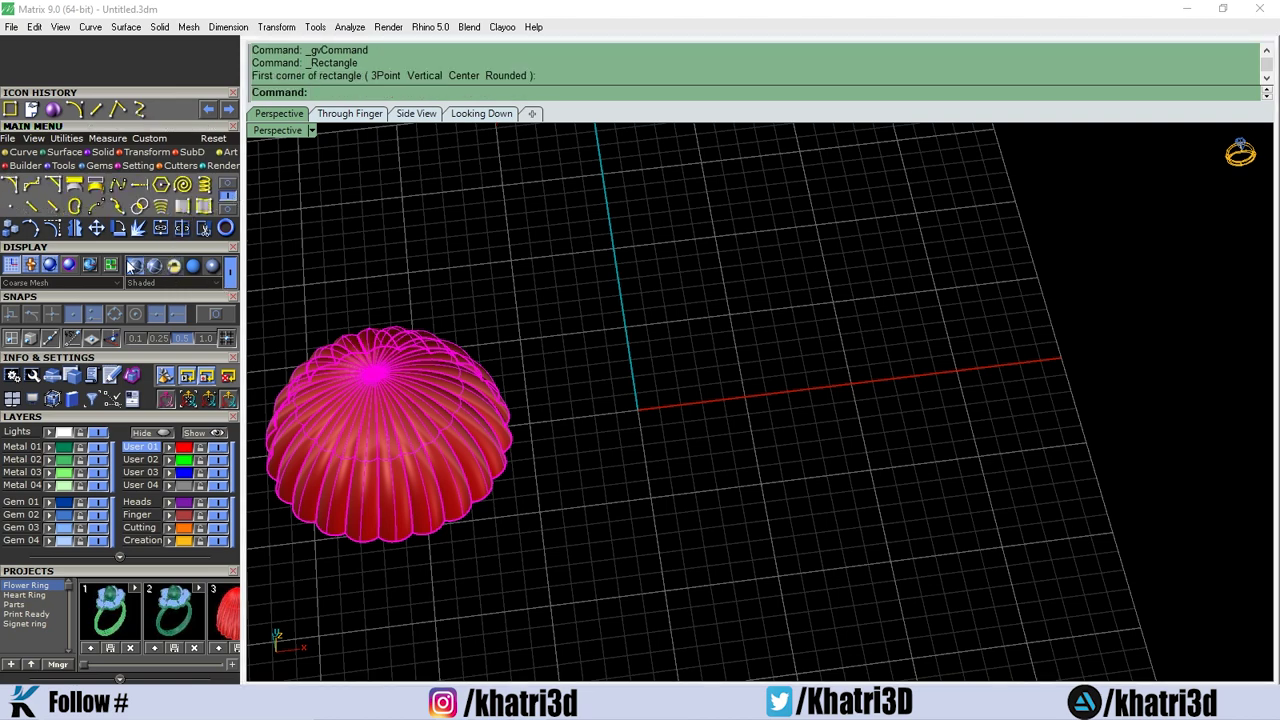
Draw an inscribed polygon centred at 0,0,0 with a corner on the positive Y axis, trying 12 and 4 sides before using 5.
left_click(161, 184)
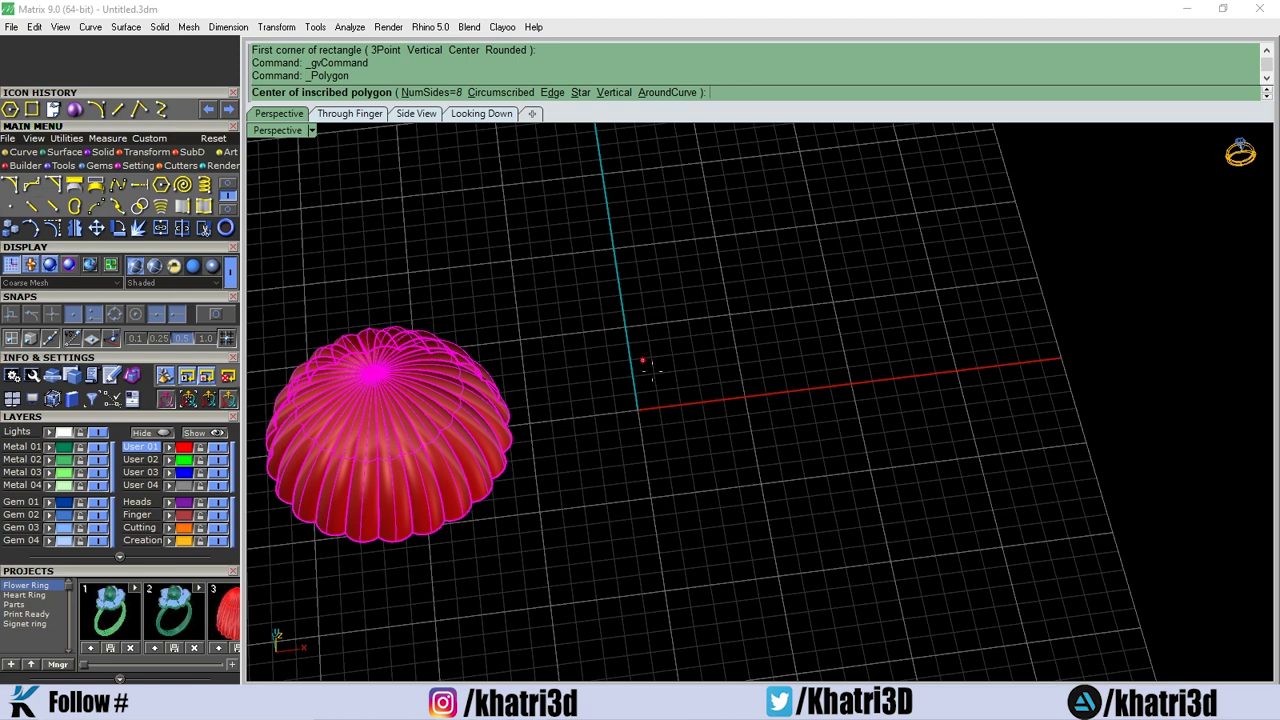
left_click(638, 409)
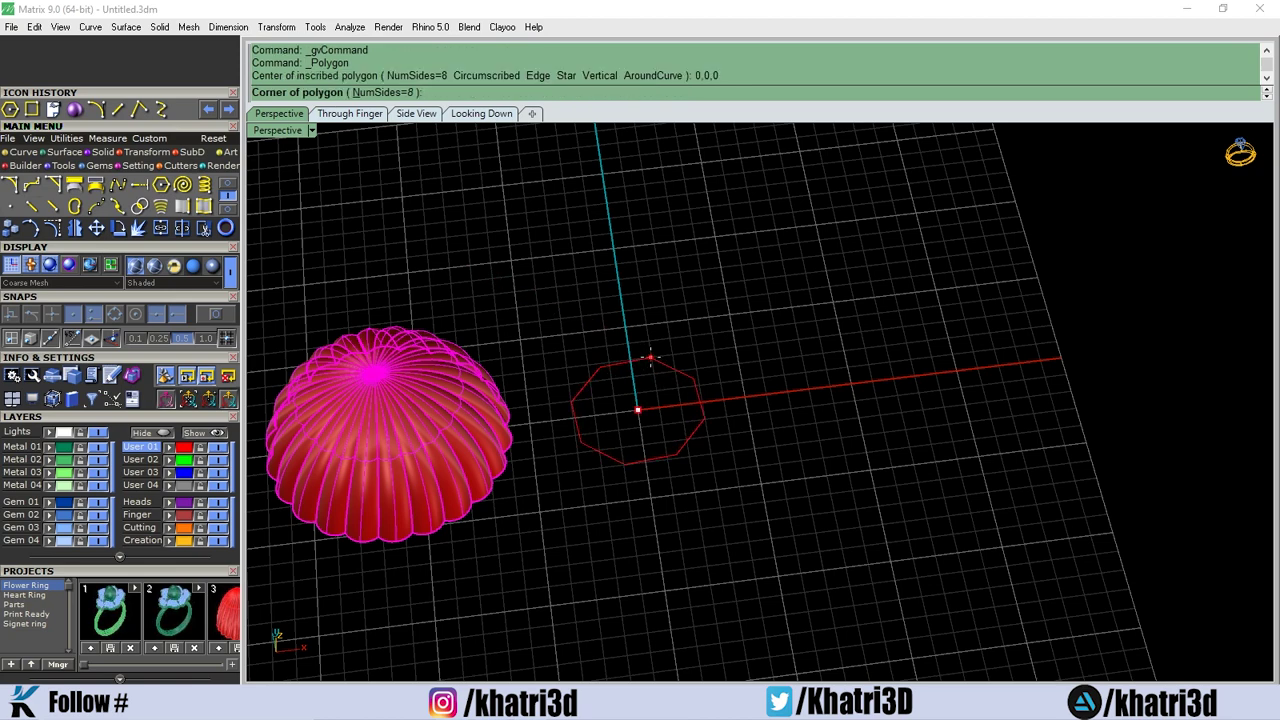
left_click(405, 93)
type("12")
key("Return")
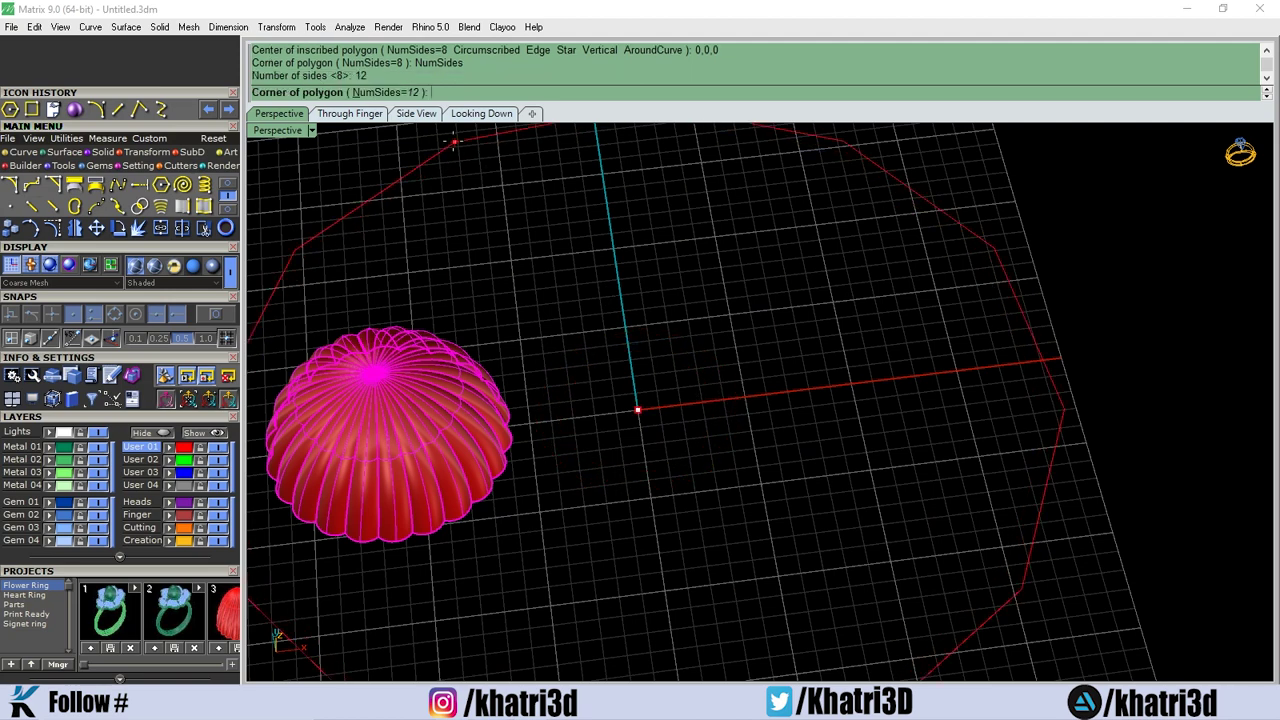
left_click(370, 92)
type("4")
key("Return")
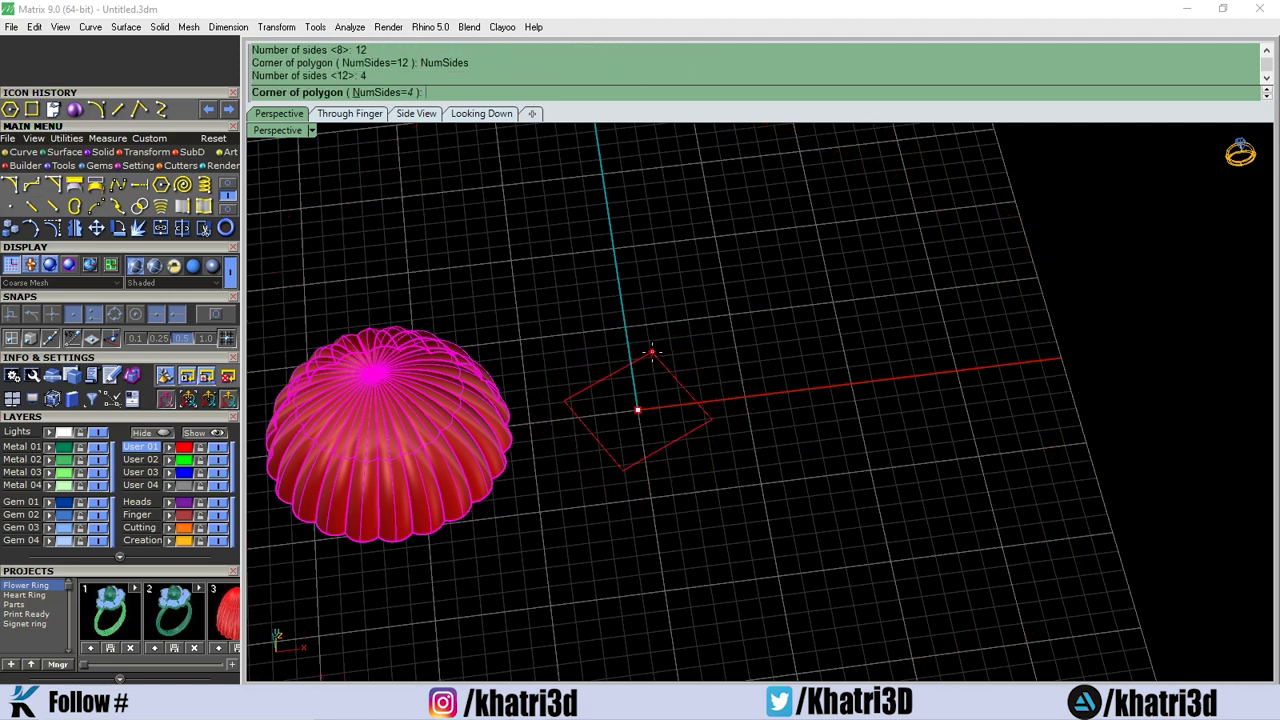
left_click(370, 92)
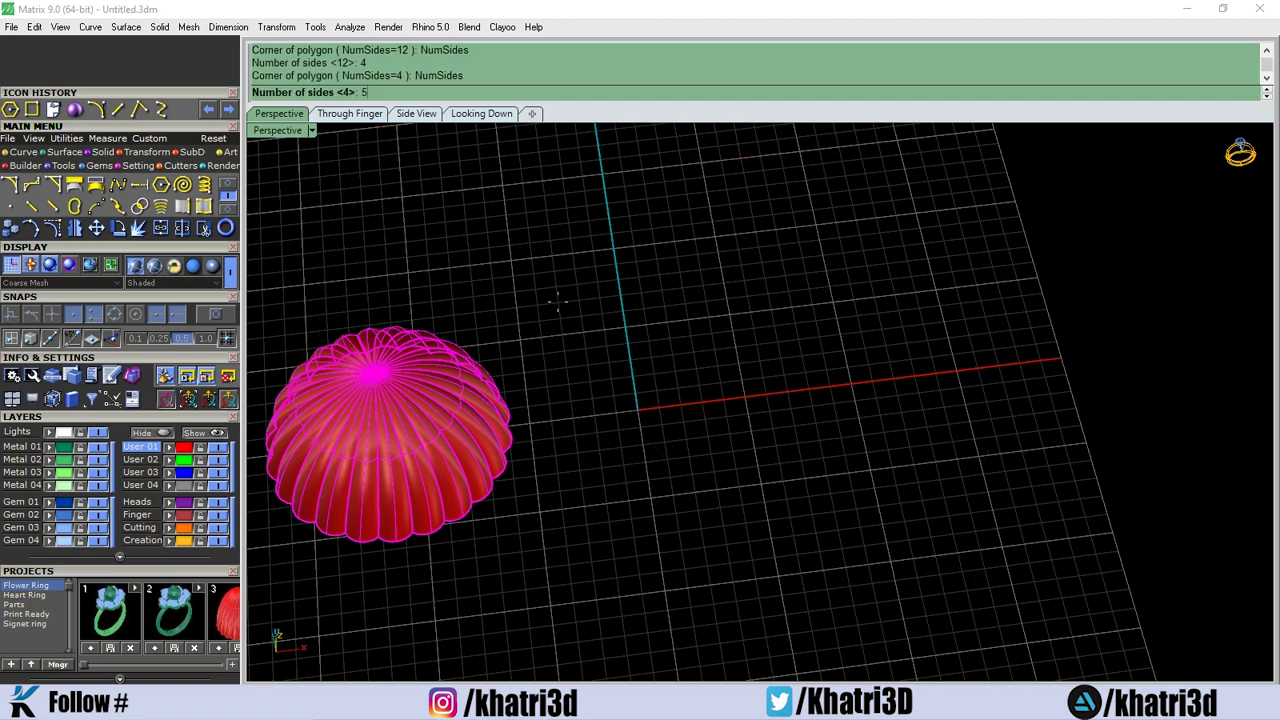
type("5")
key("Return")
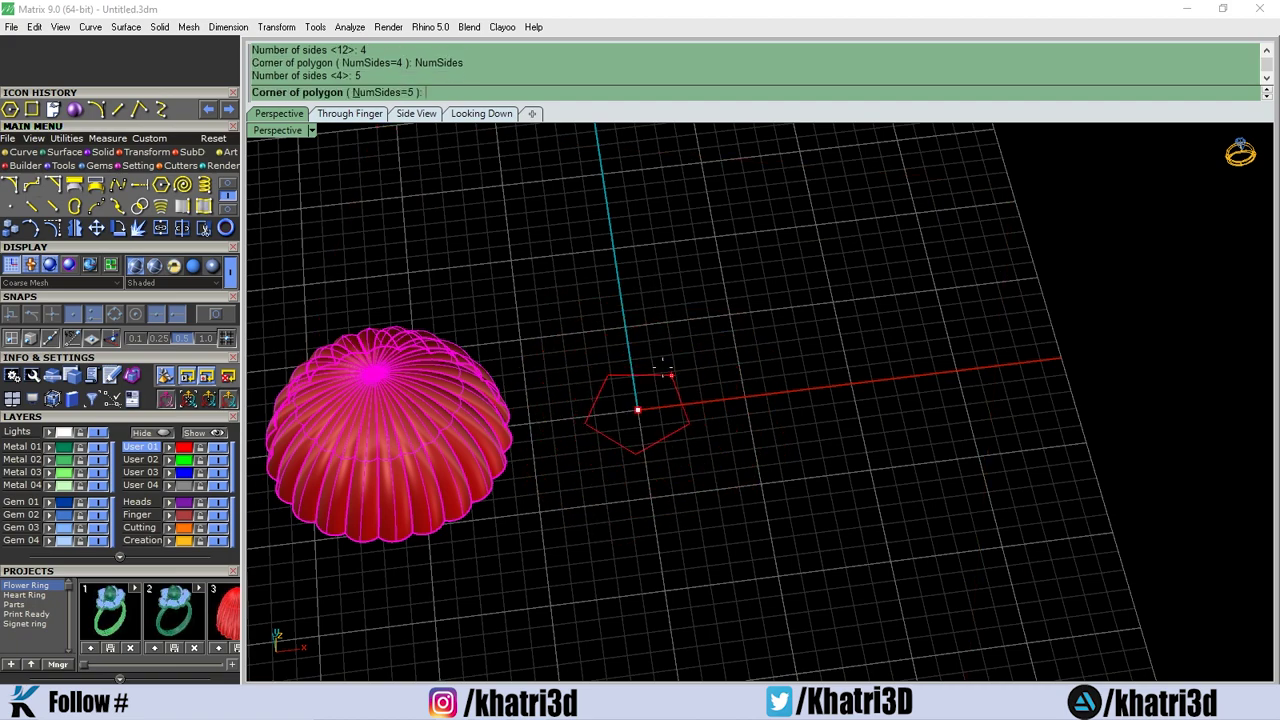
left_click(633, 336)
scroll(704, 391, "down", 3)
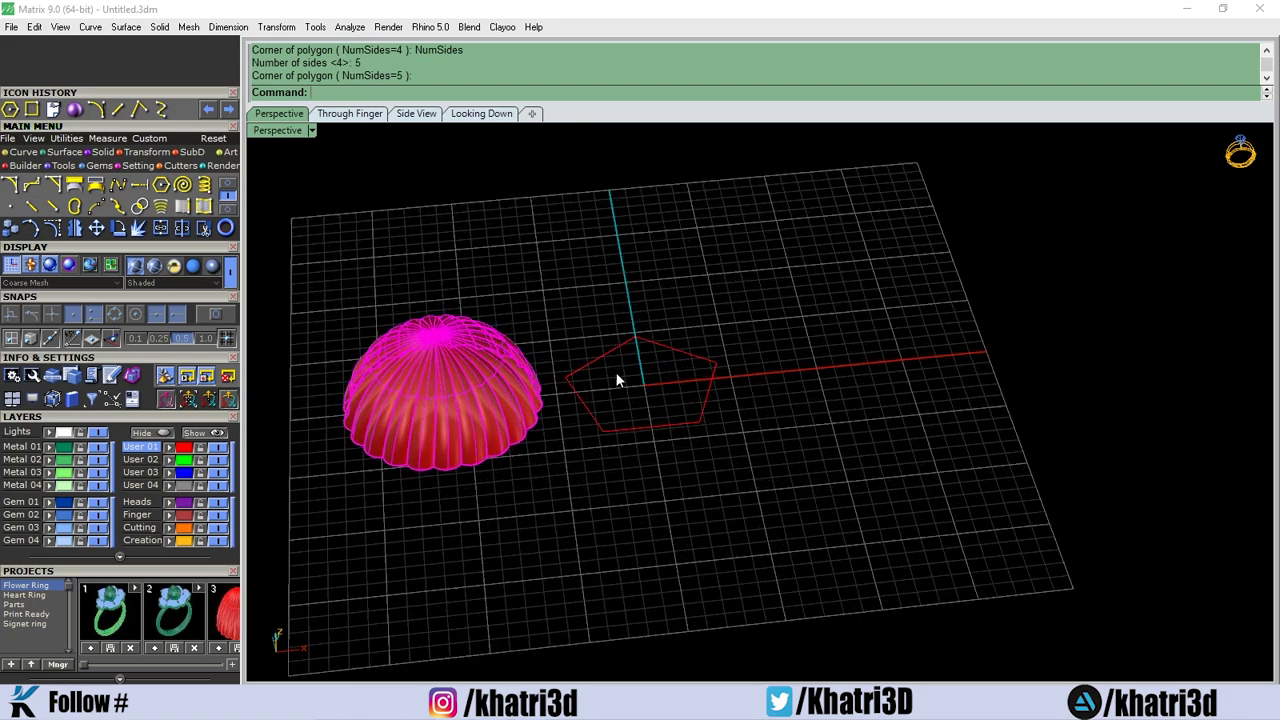
Draw a vertical line upward from the pentagon's centre at 0,0,0, placing its end in the Through Finger view.
scroll(617, 381, "up", 2)
key("l")
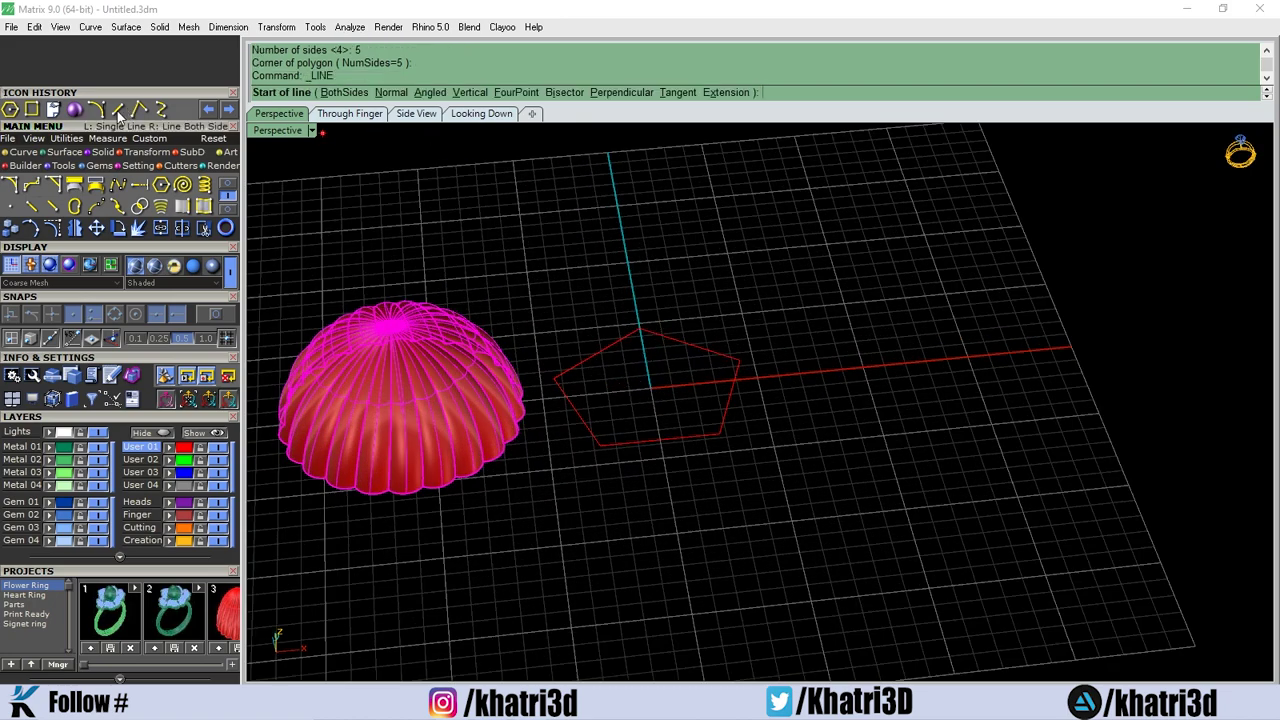
left_click(651, 387)
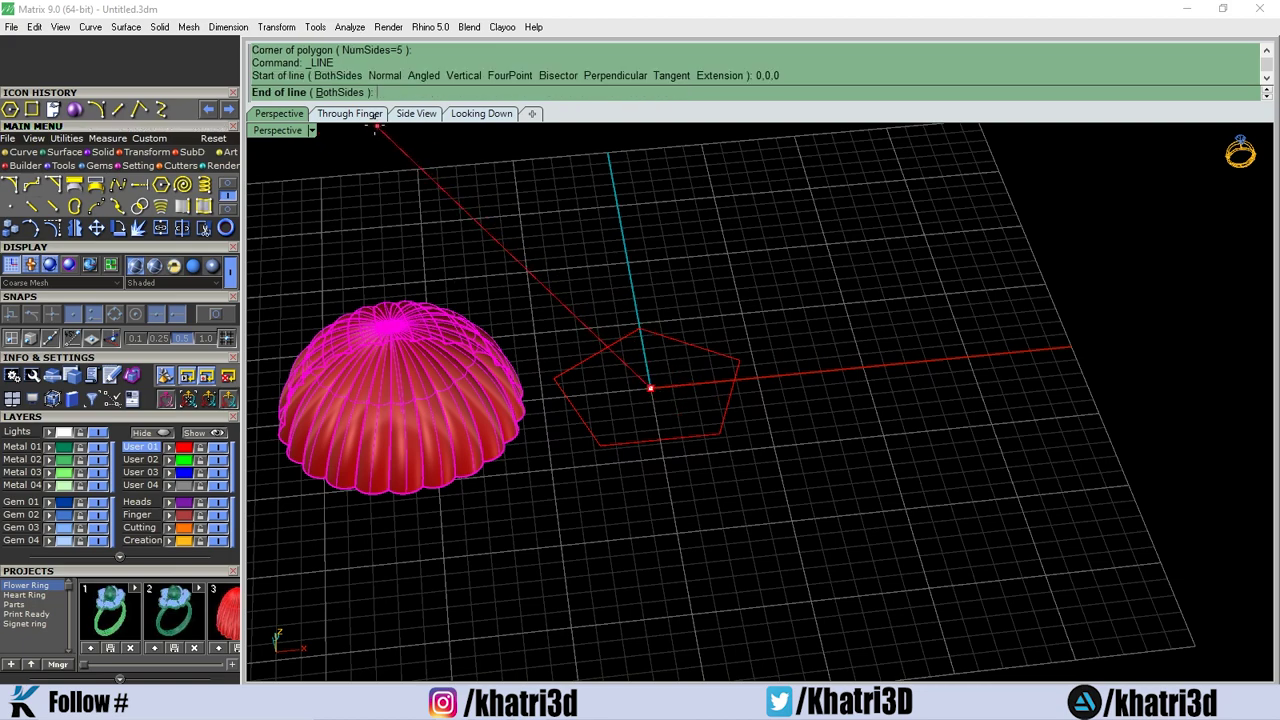
left_click(350, 113)
scroll(723, 428, "up", 3)
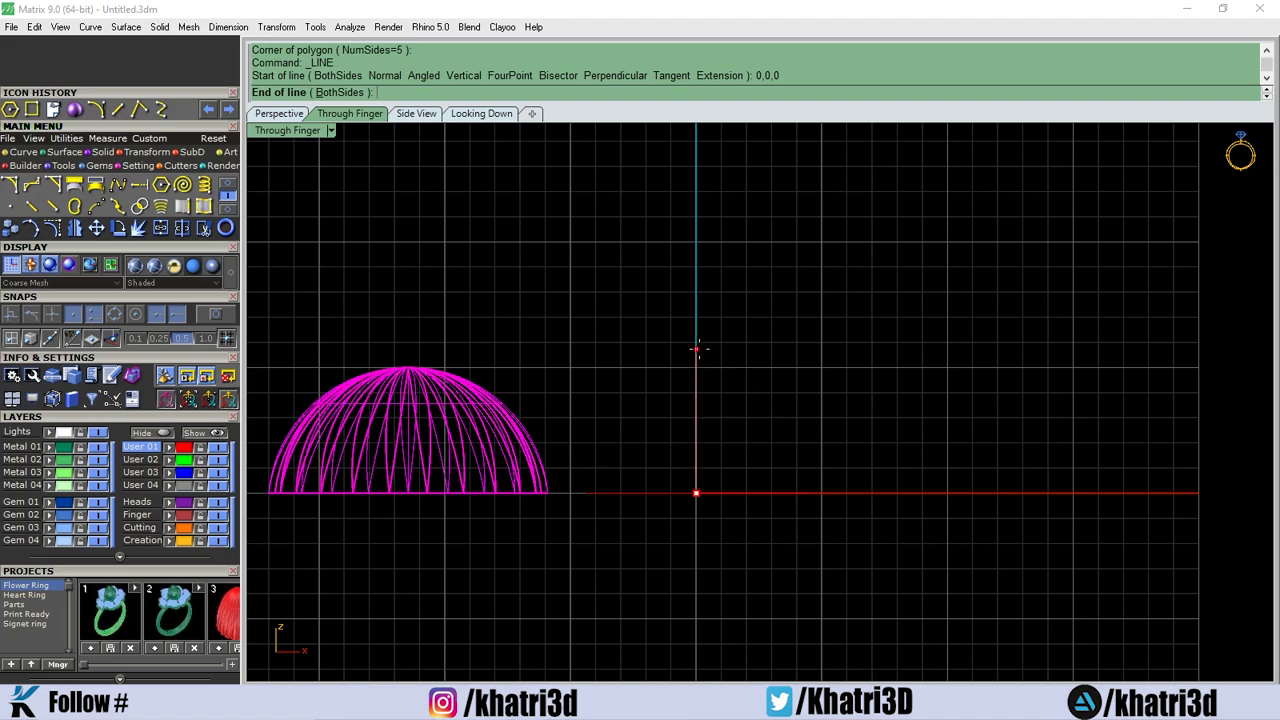
left_click(697, 350)
left_click(279, 113)
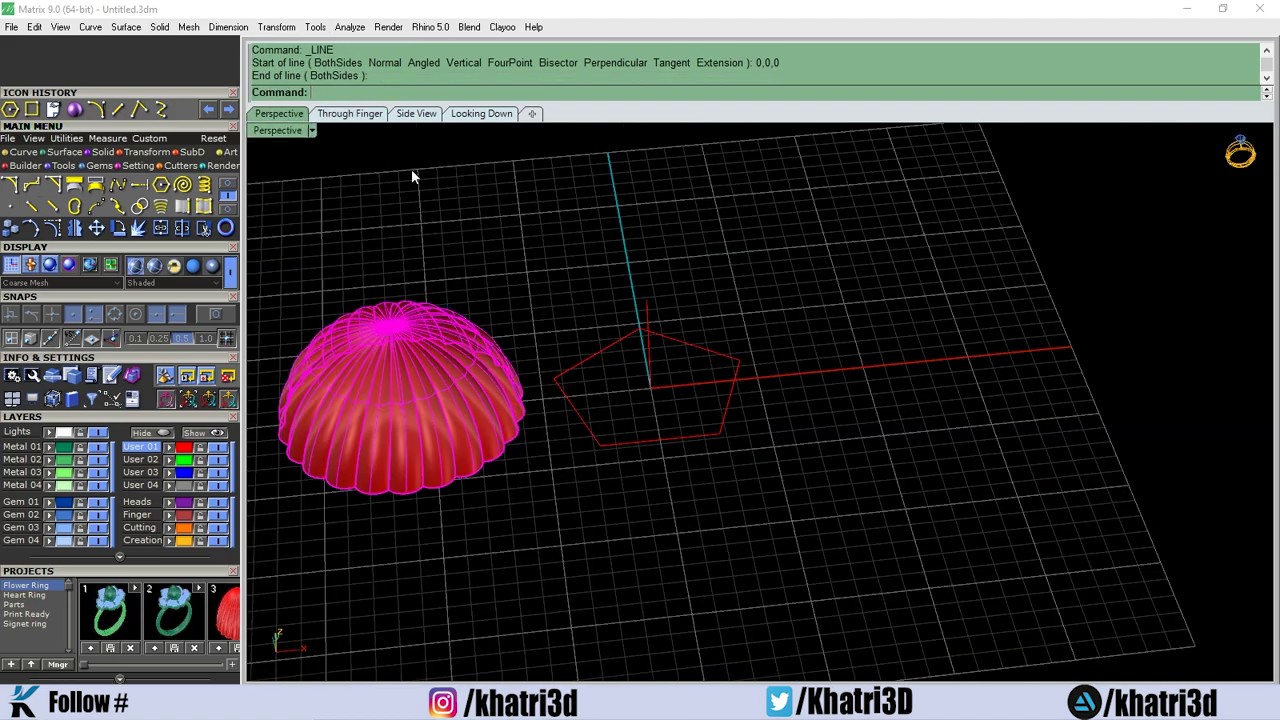
right_click_drag(413, 176, 670, 273)
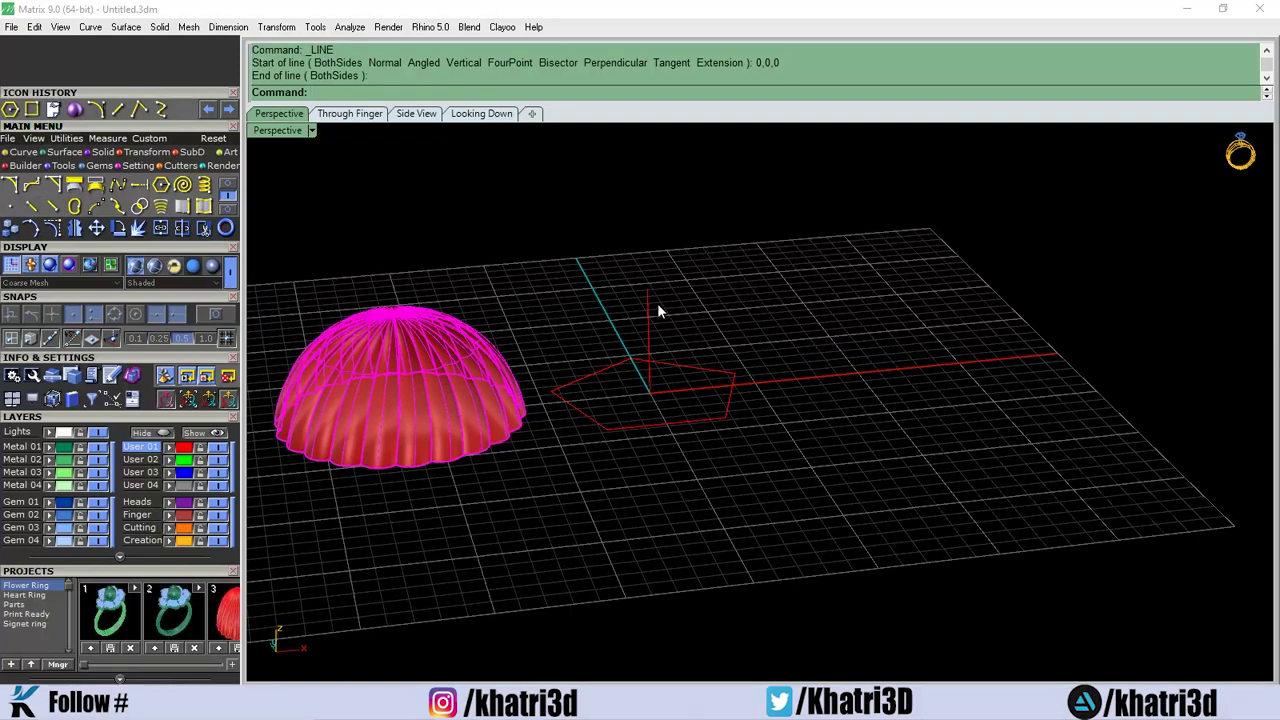
Draw a two-segment polyline in the Through Finger view from the vertical line's upper end, bending outward and ending at the pentagon's corner on the positive X side.
left_click(355, 115)
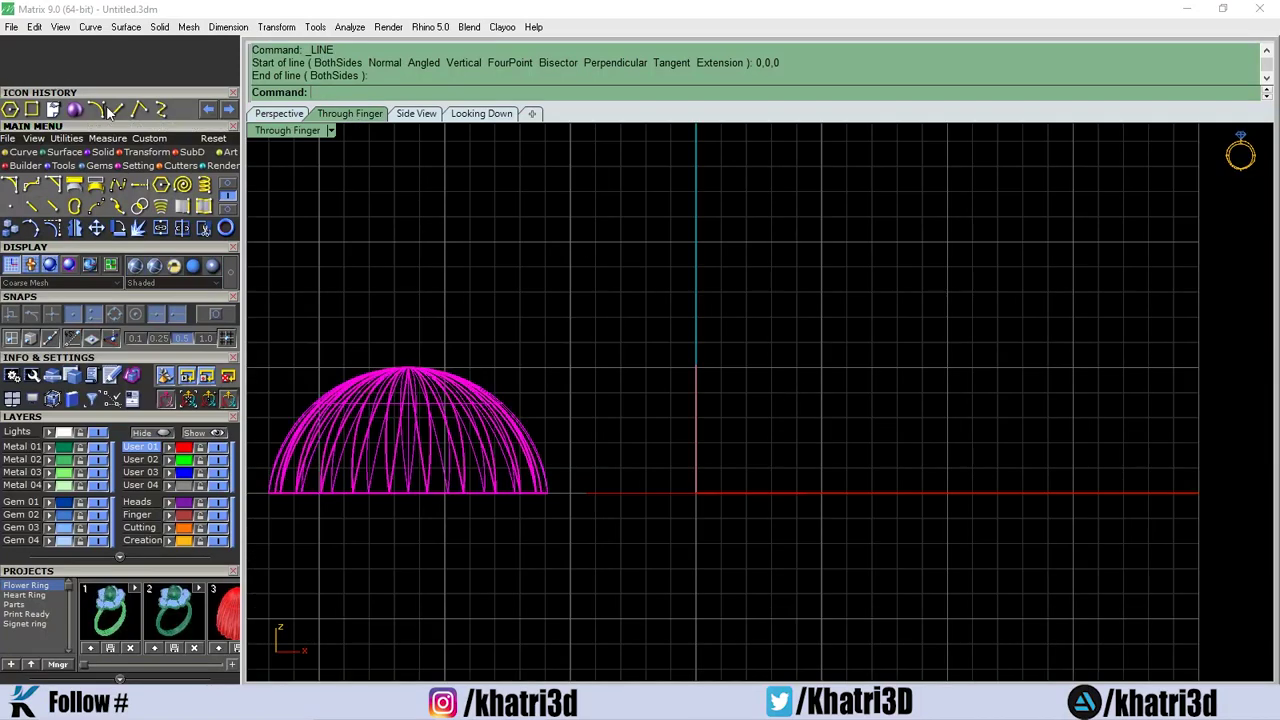
left_click(139, 108)
left_click(696, 364)
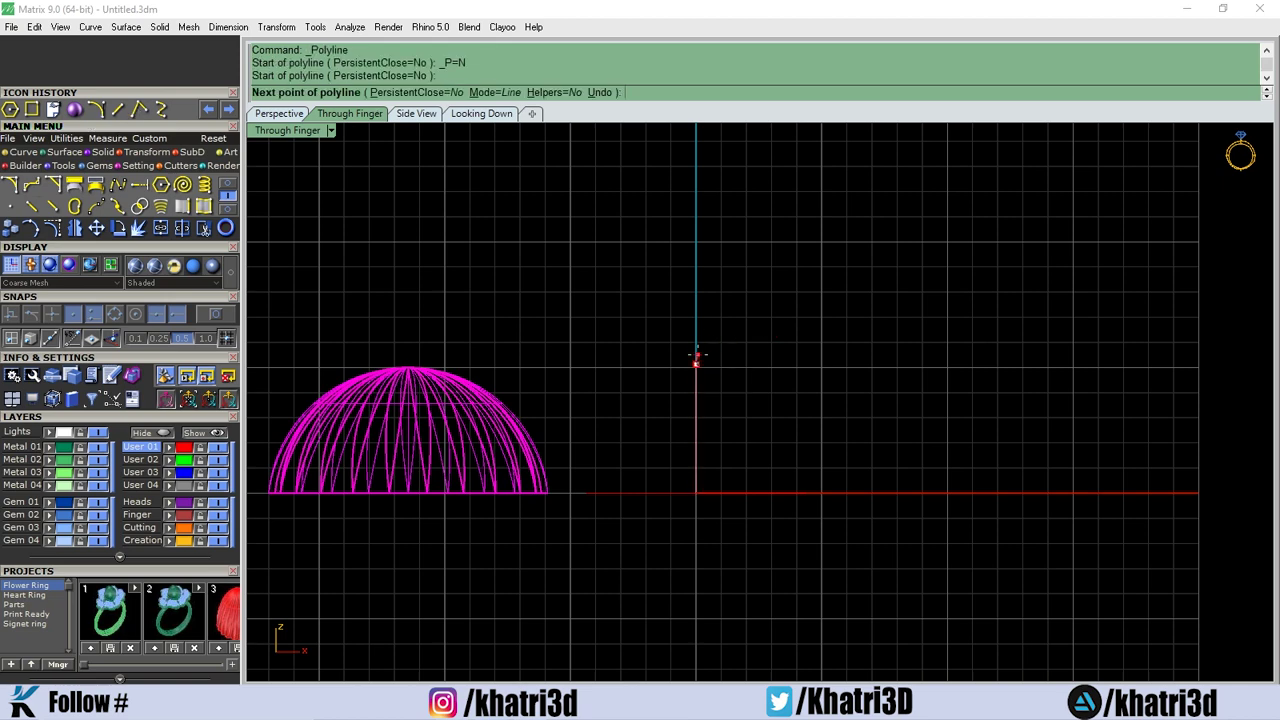
left_click(770, 400)
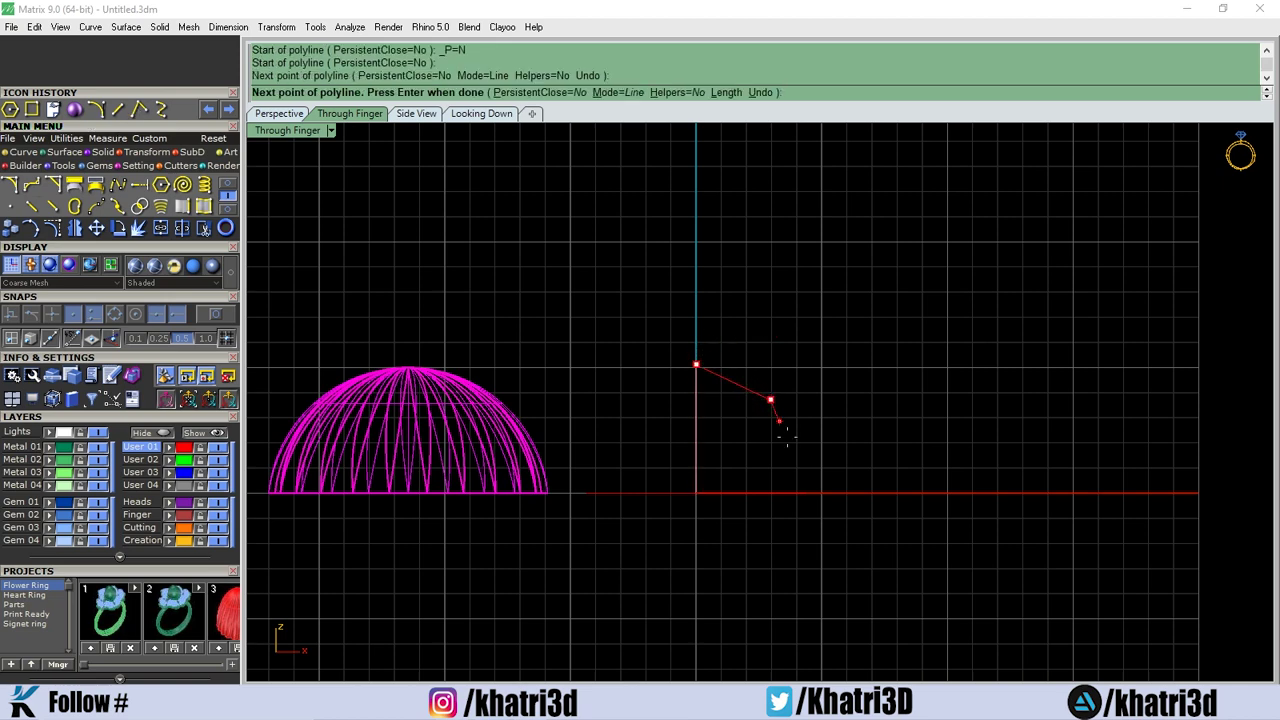
left_click(805, 490)
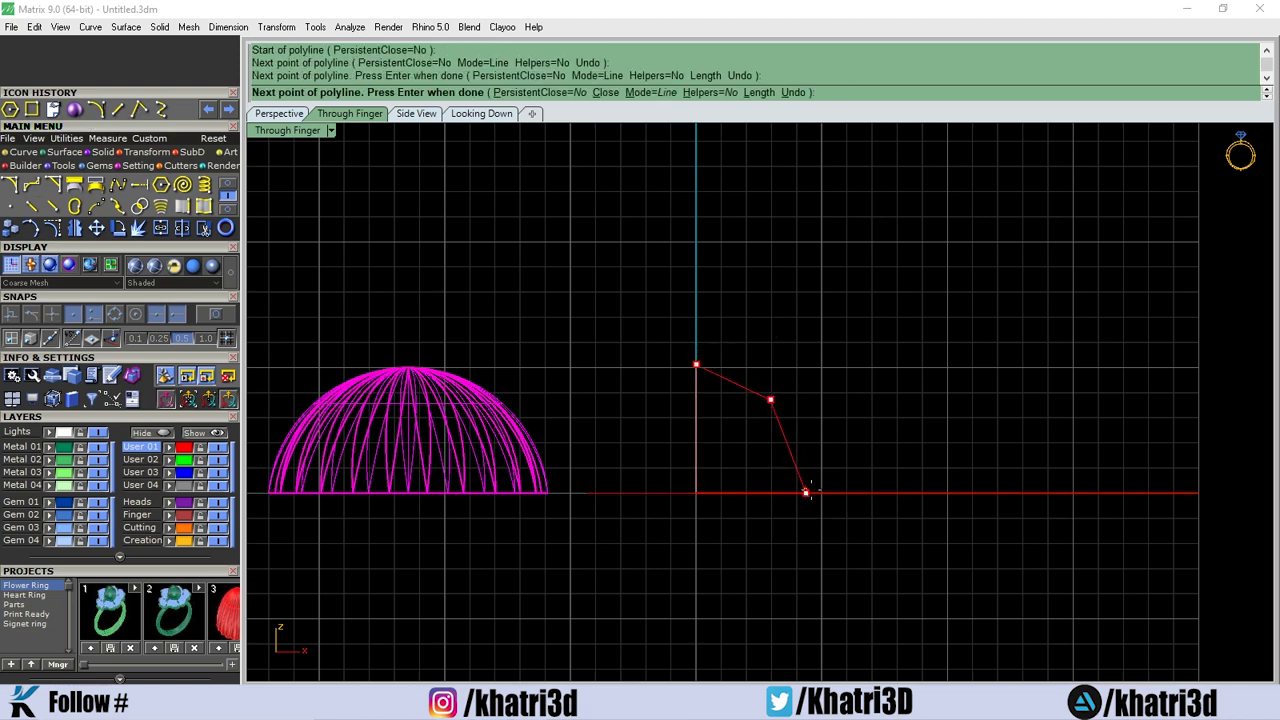
key("Return")
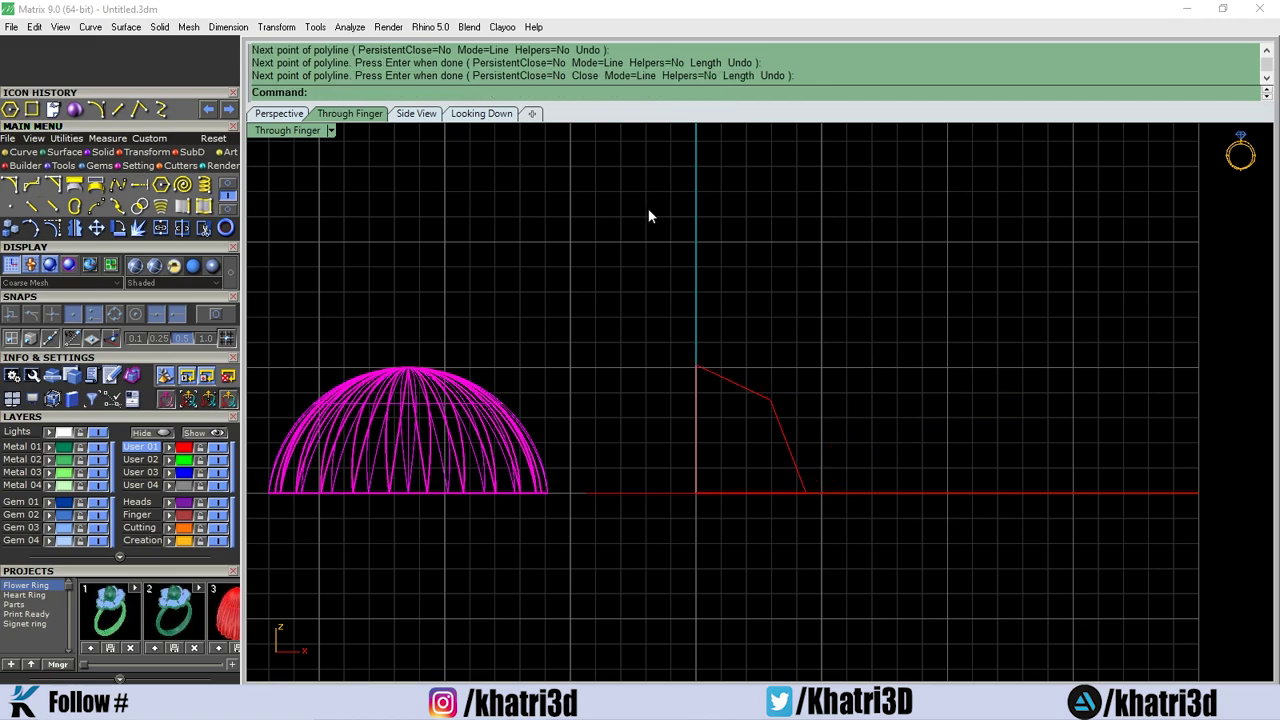
left_click(281, 113)
right_click_drag(837, 416, 657, 417)
scroll(657, 417, "up", 5)
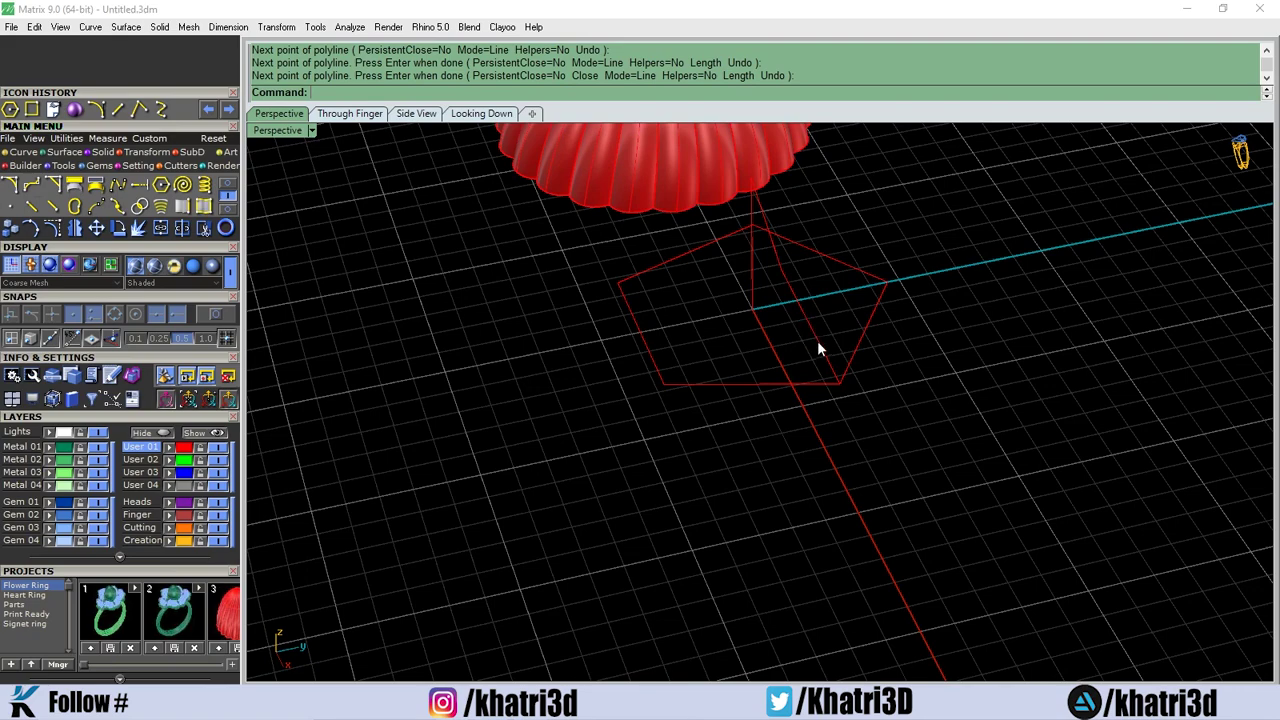
Turn on the polyline's control points and move its lower end point from the pentagon's corner to where the pentagon's edge crosses the X axis.
left_click(817, 348)
scroll(817, 348, "up", 2)
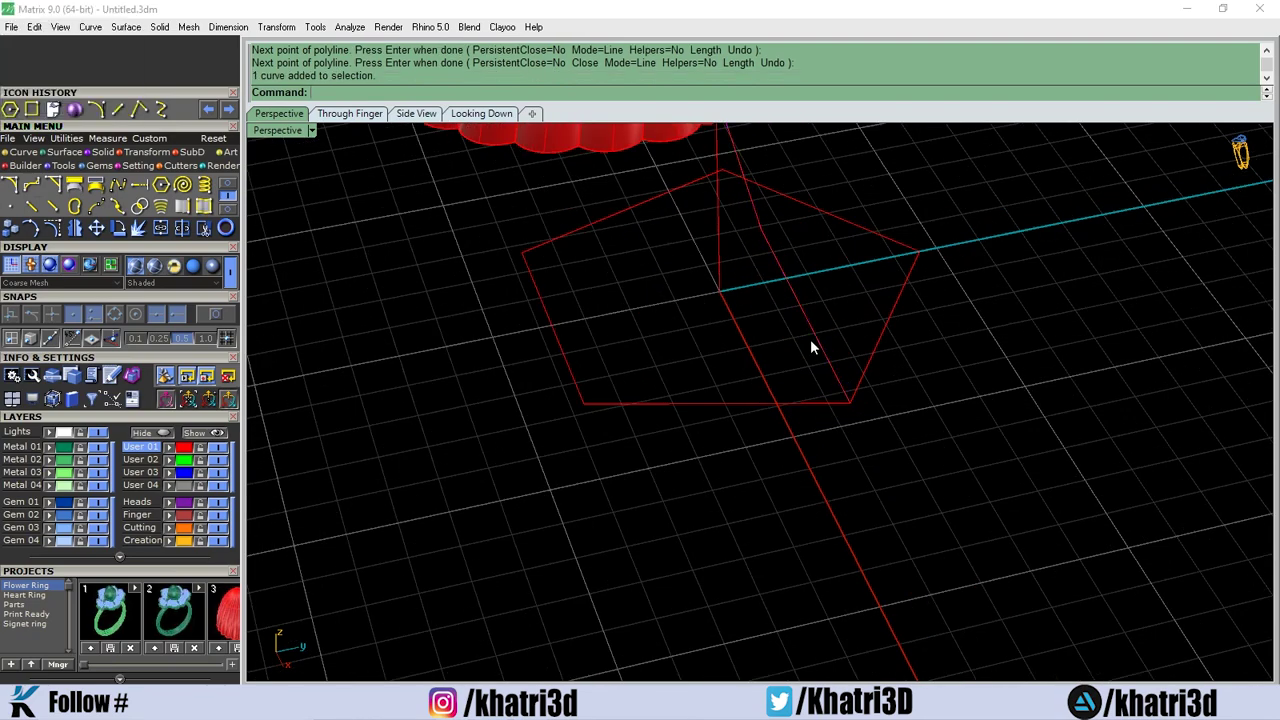
key("F10")
left_click(849, 404)
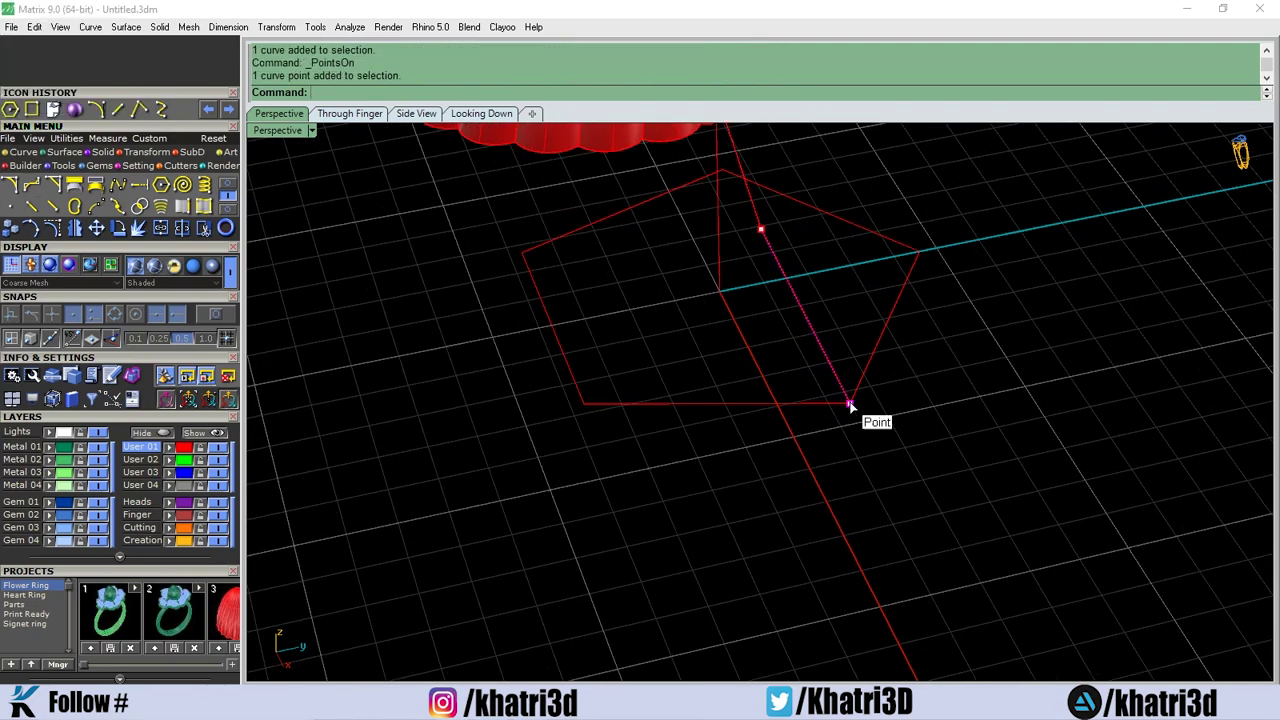
left_click_drag(849, 404, 777, 405)
scroll(733, 446, "down", 5)
right_click_drag(733, 446, 918, 402)
scroll(828, 411, "up", 3)
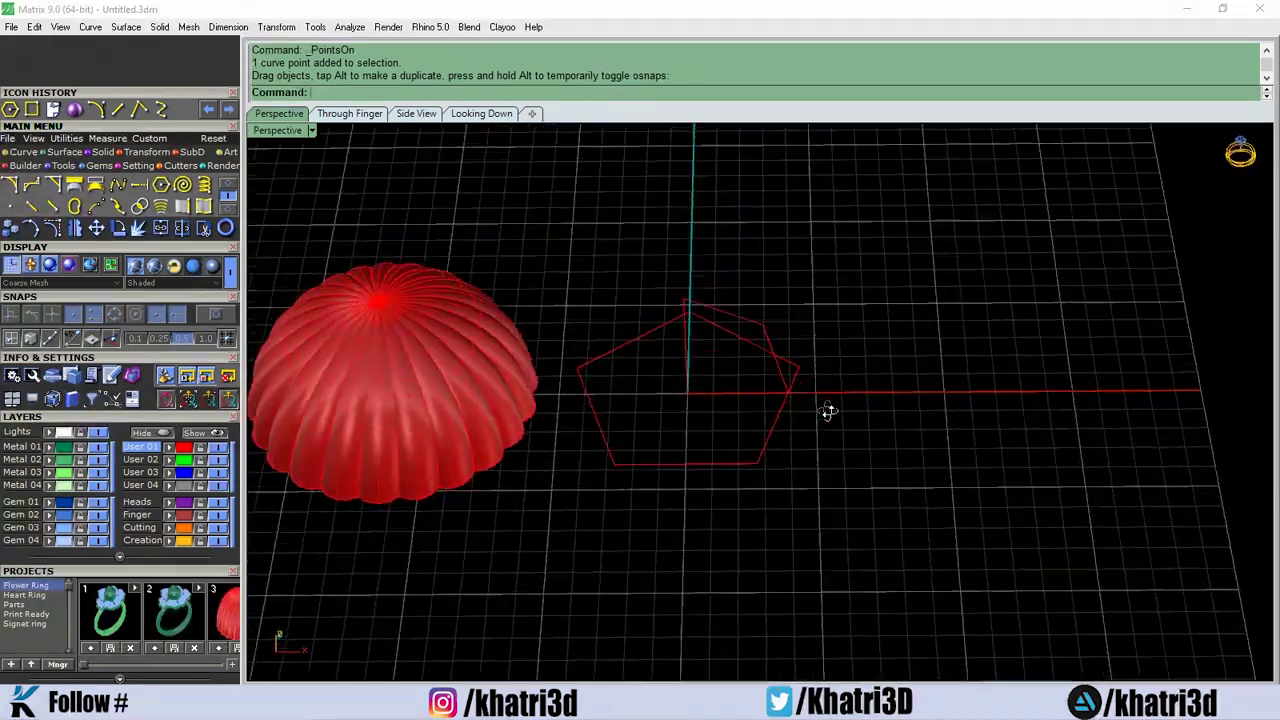
right_click_drag(828, 411, 816, 465)
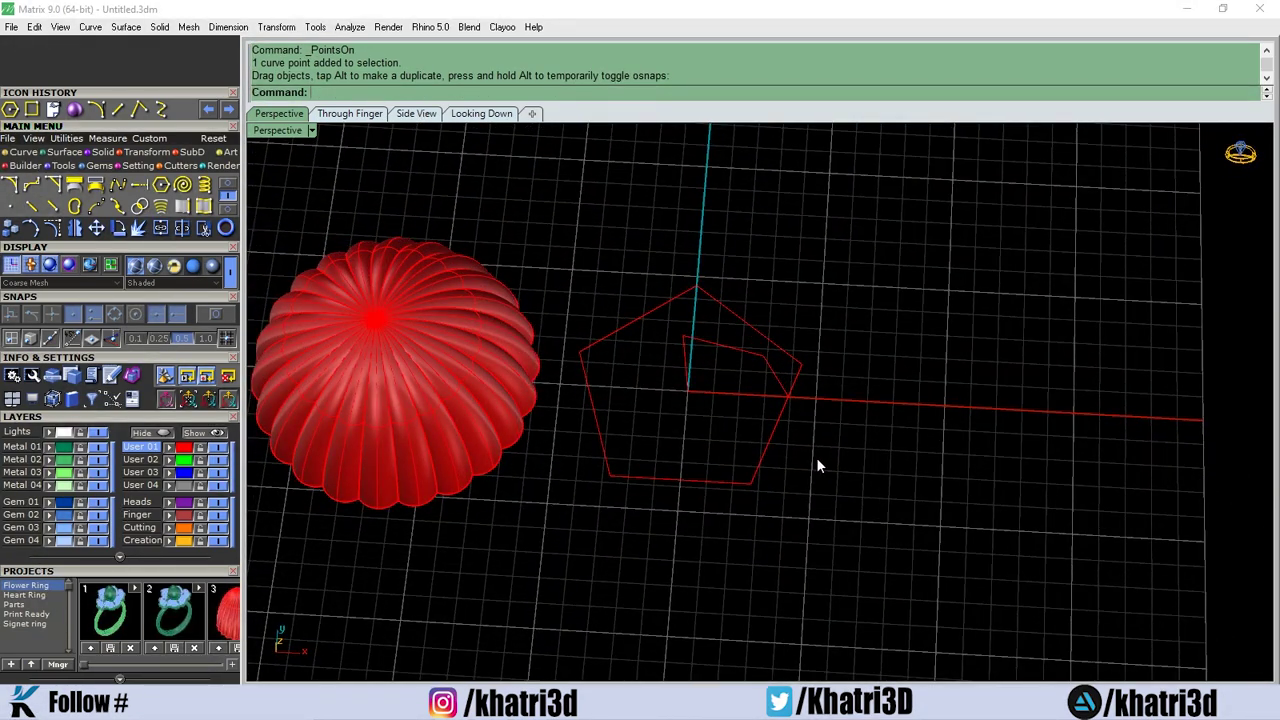
scroll(812, 450, "up", 3)
left_click(750, 480)
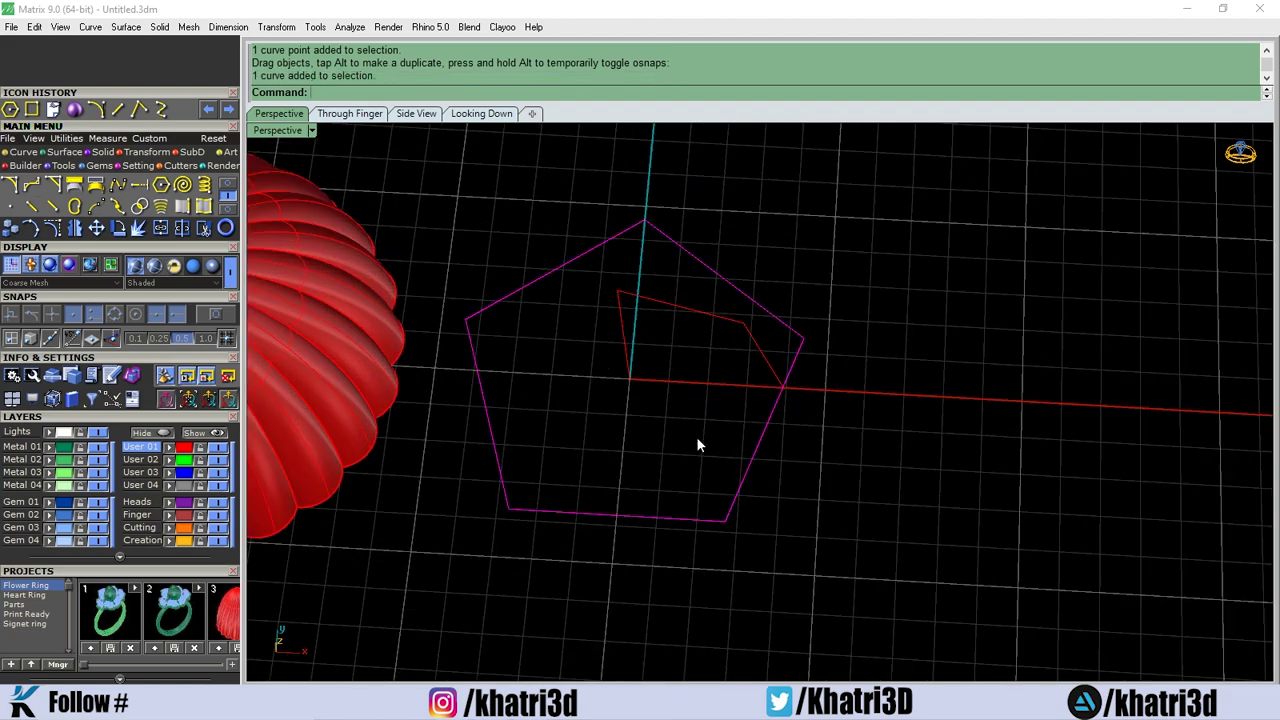
right_click_drag(697, 440, 722, 413)
type("RailRevolve")
key("Return")
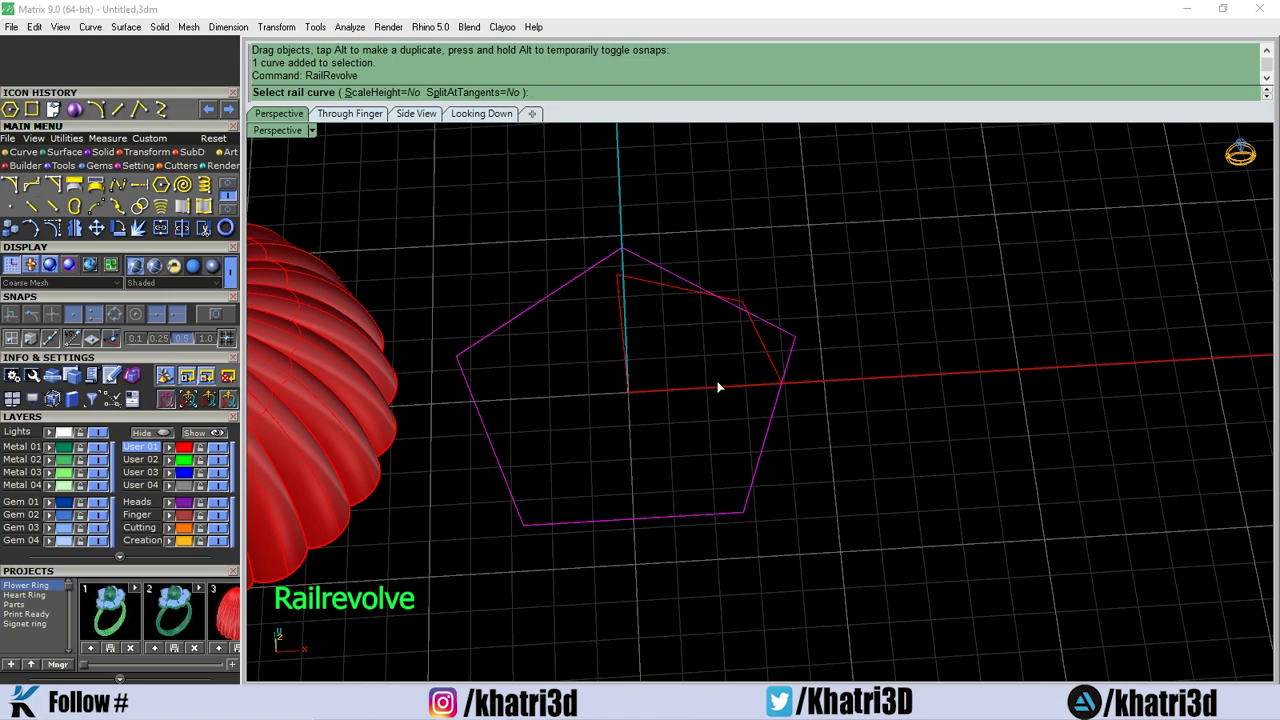
key("Escape")
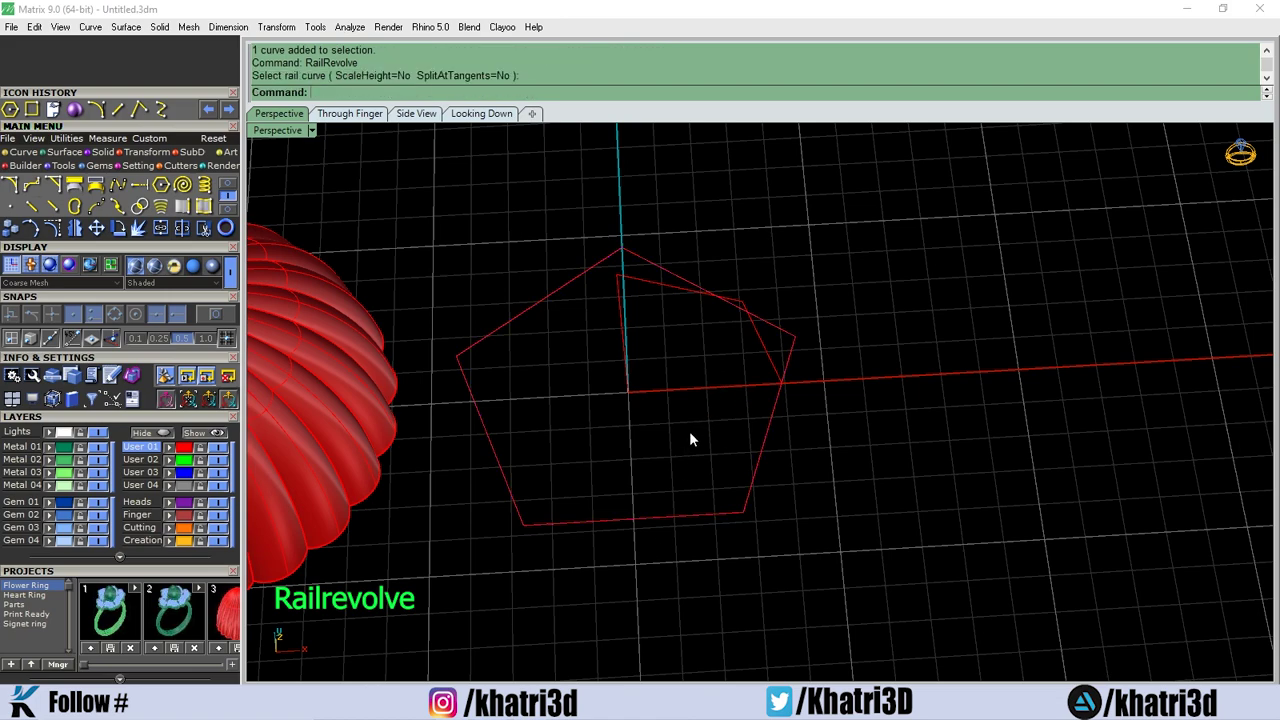
RailRevolve the two-segment polyline along the pentagon rail, using the vertical line from its base to its upper end as the axis.
right_click_drag(688, 452, 691, 243)
key("Return")
left_click(704, 253)
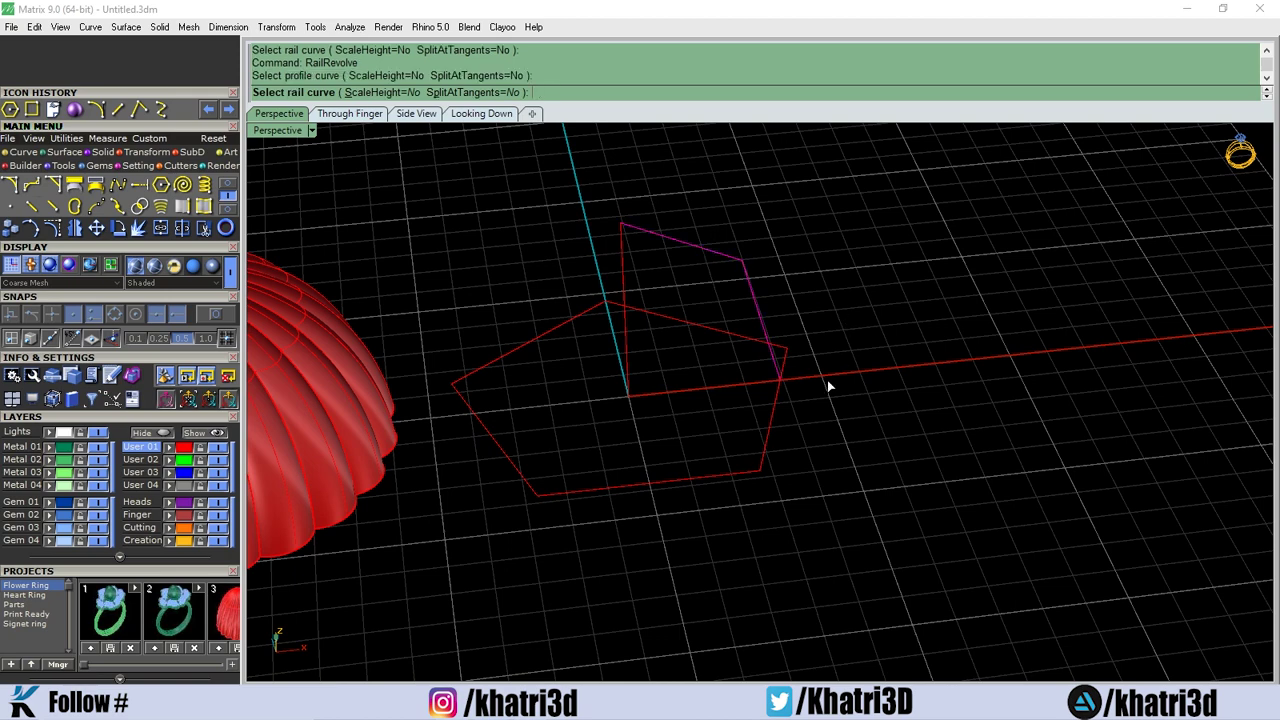
left_click(762, 463)
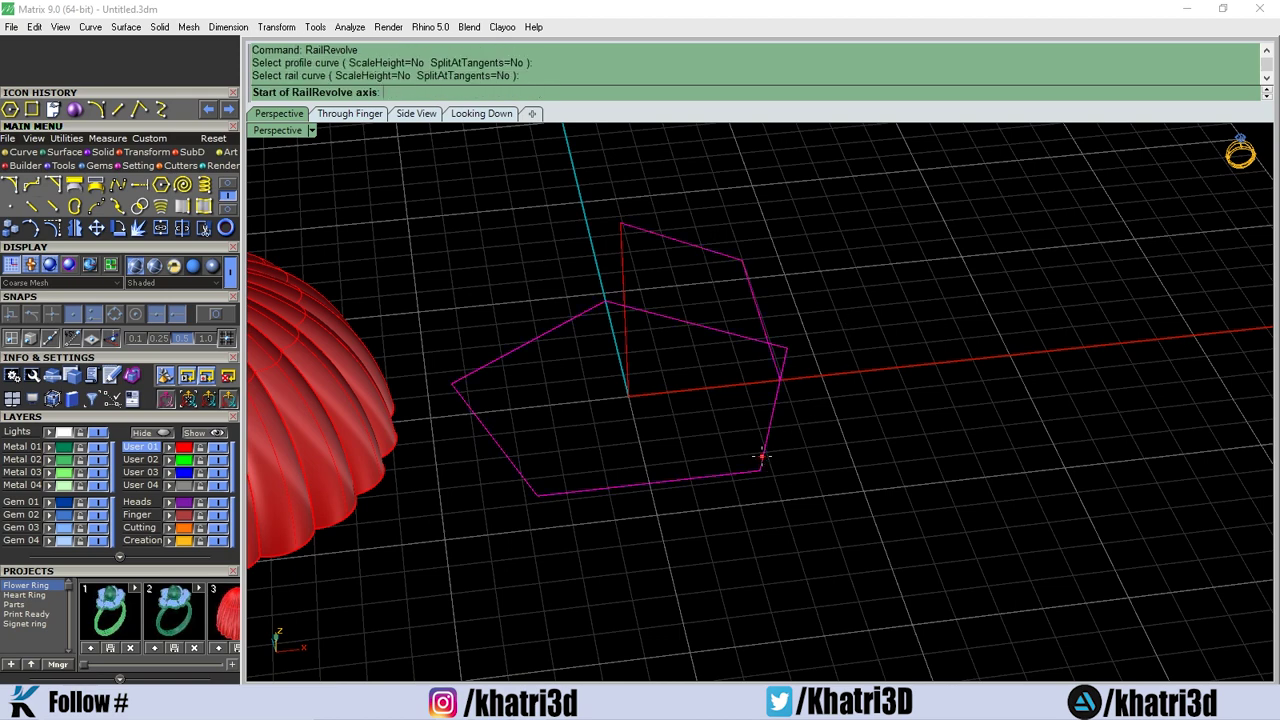
left_click(629, 394)
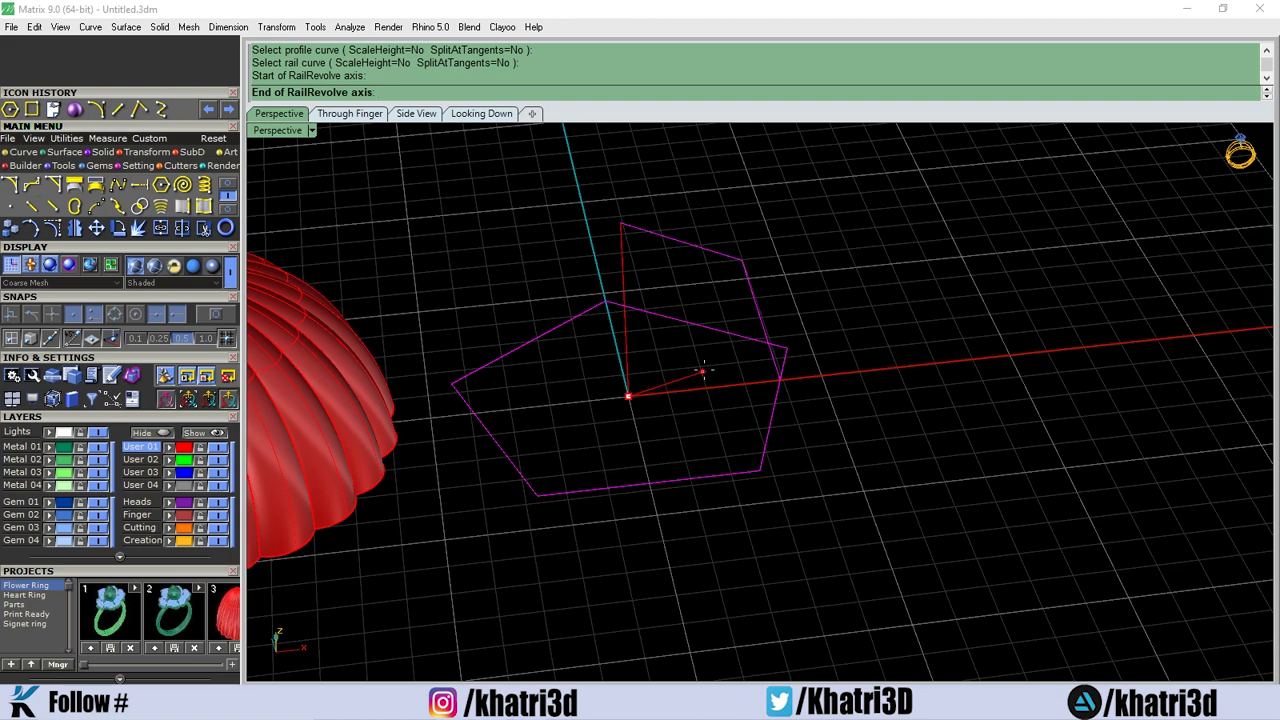
left_click(622, 221)
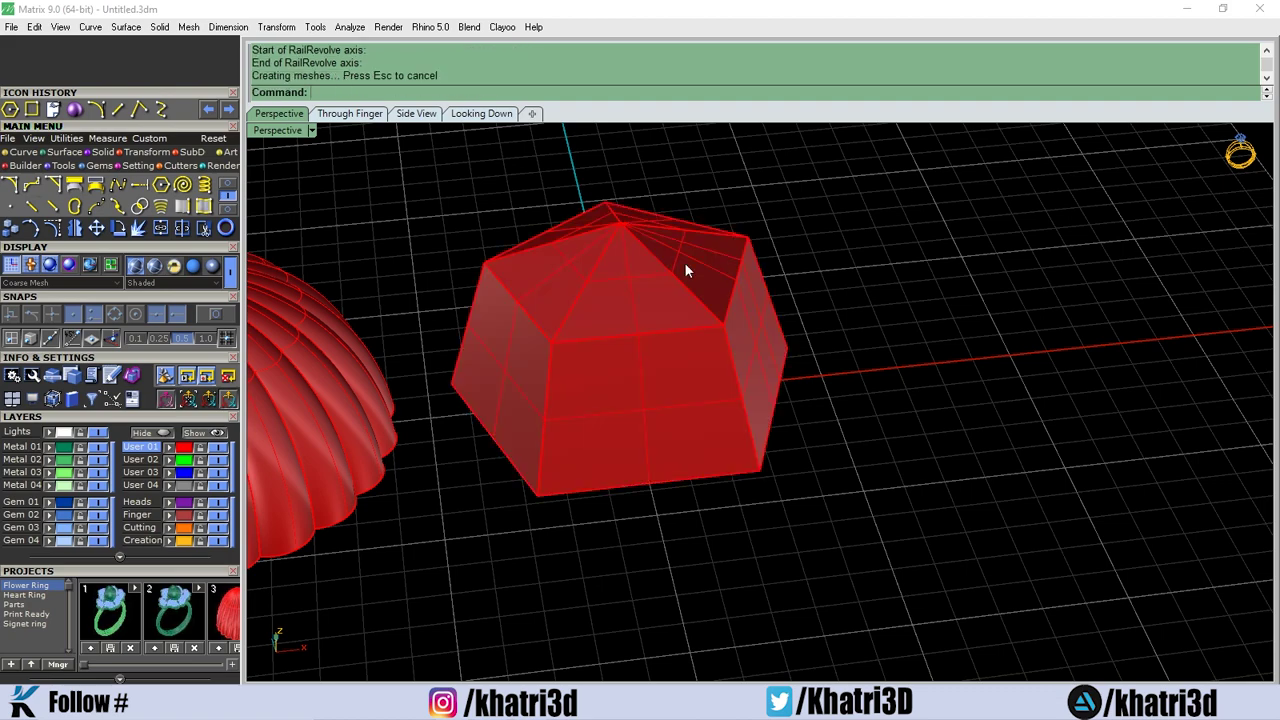
Delete the pentagonal RailRevolve surface to expose its source curves, and undo the deletion.
right_click_drag(685, 263, 751, 349)
left_click(752, 356)
scroll(750, 351, "up", 2)
key("Delete")
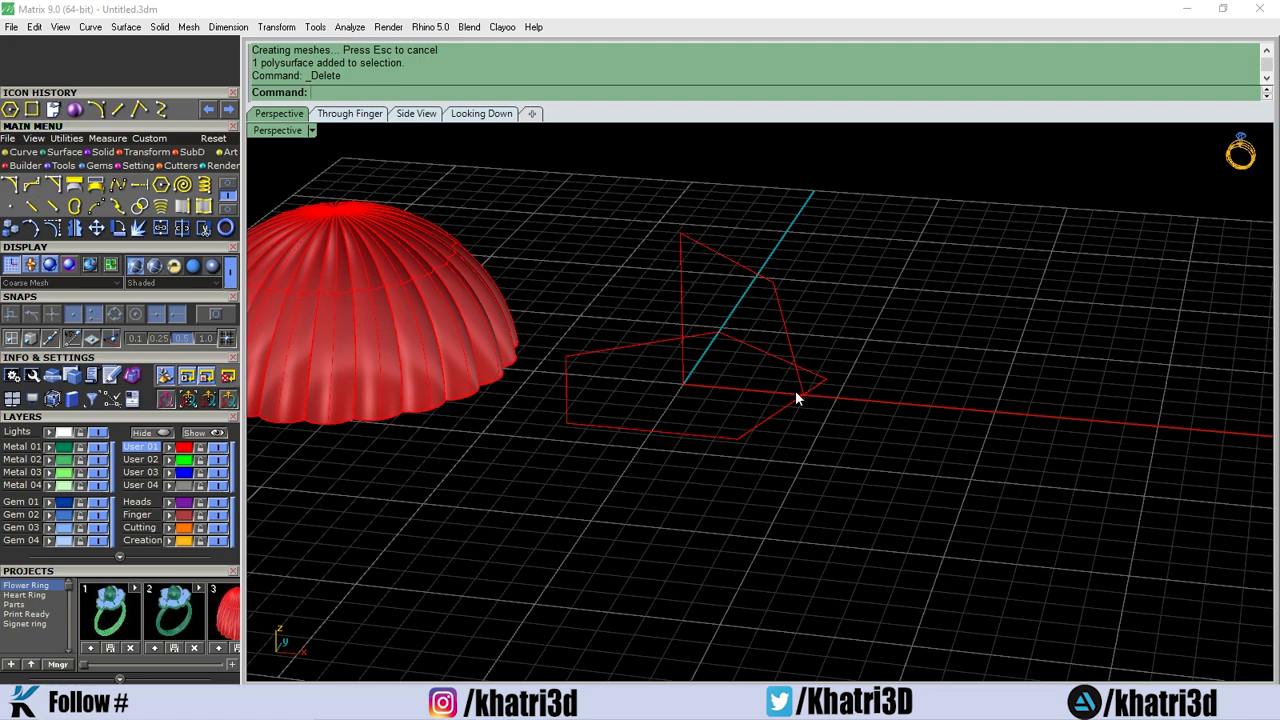
key("ctrl+z")
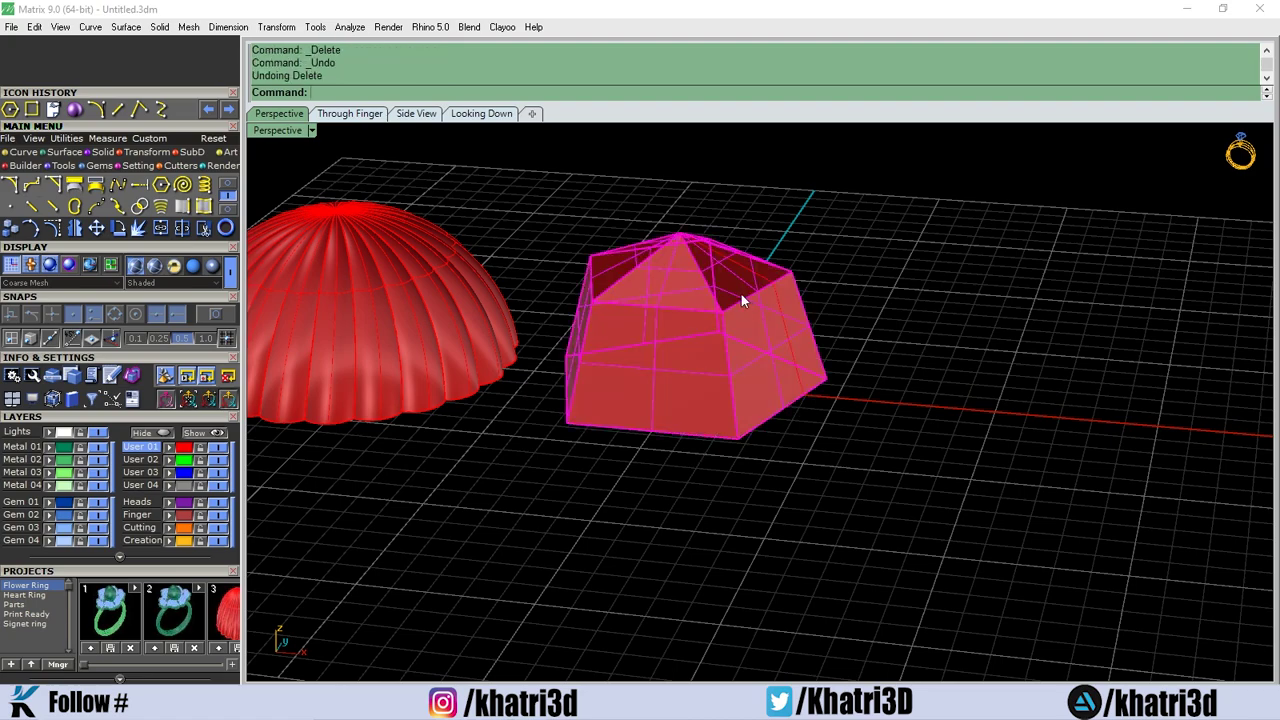
Examine the pentagonal form beside the scalloped dome from above and from the side, with the dome selected.
right_click_drag(743, 305, 650, 388)
left_click(566, 491)
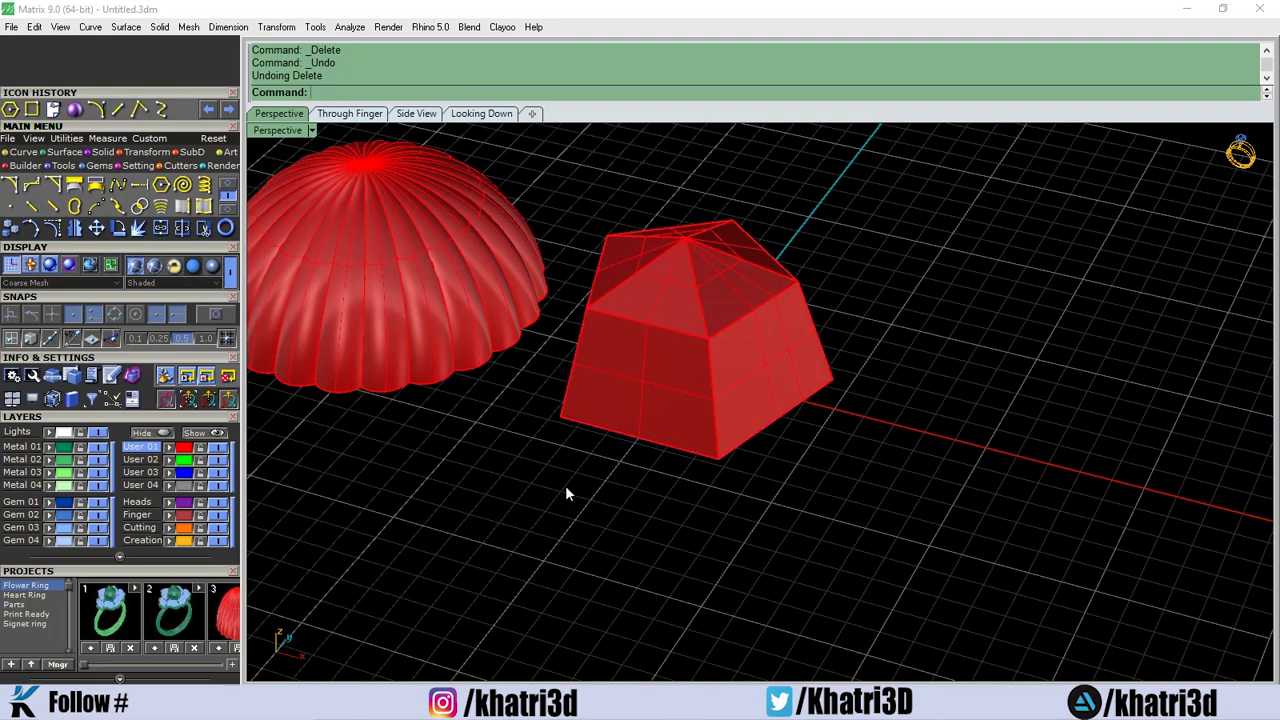
scroll(556, 445, "down", 3)
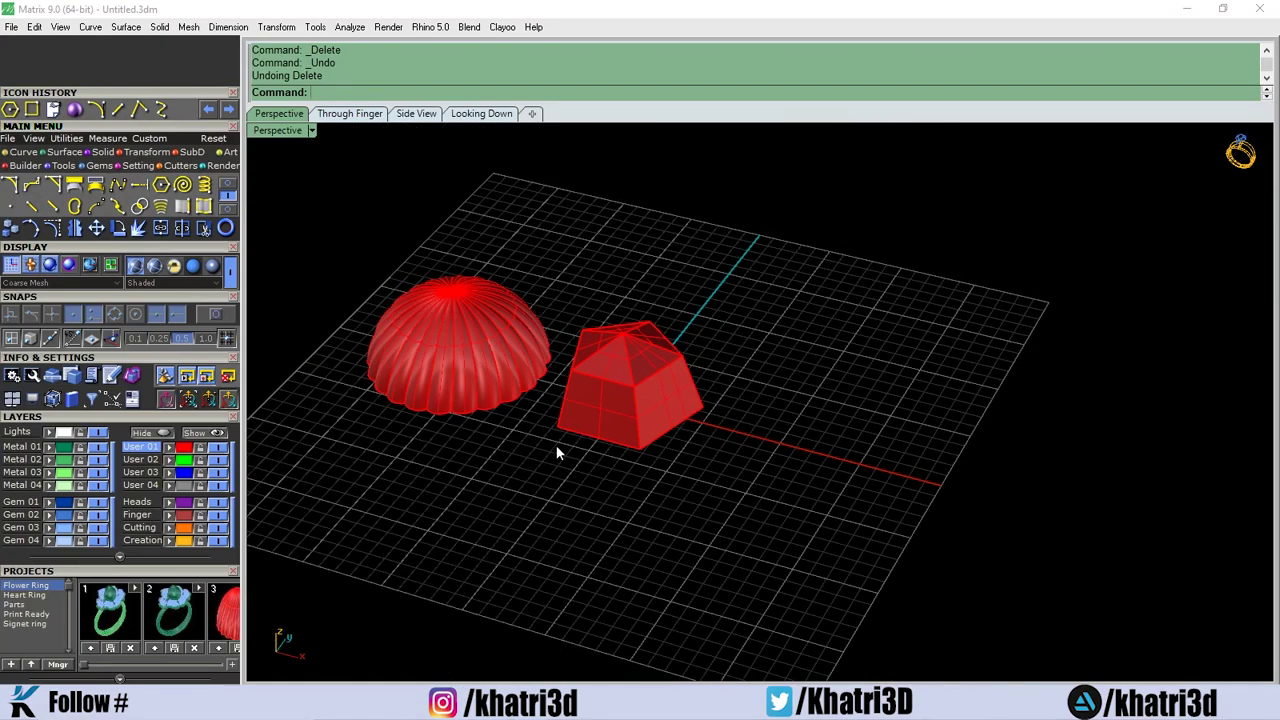
right_click_drag(551, 437, 594, 520)
left_click(453, 446)
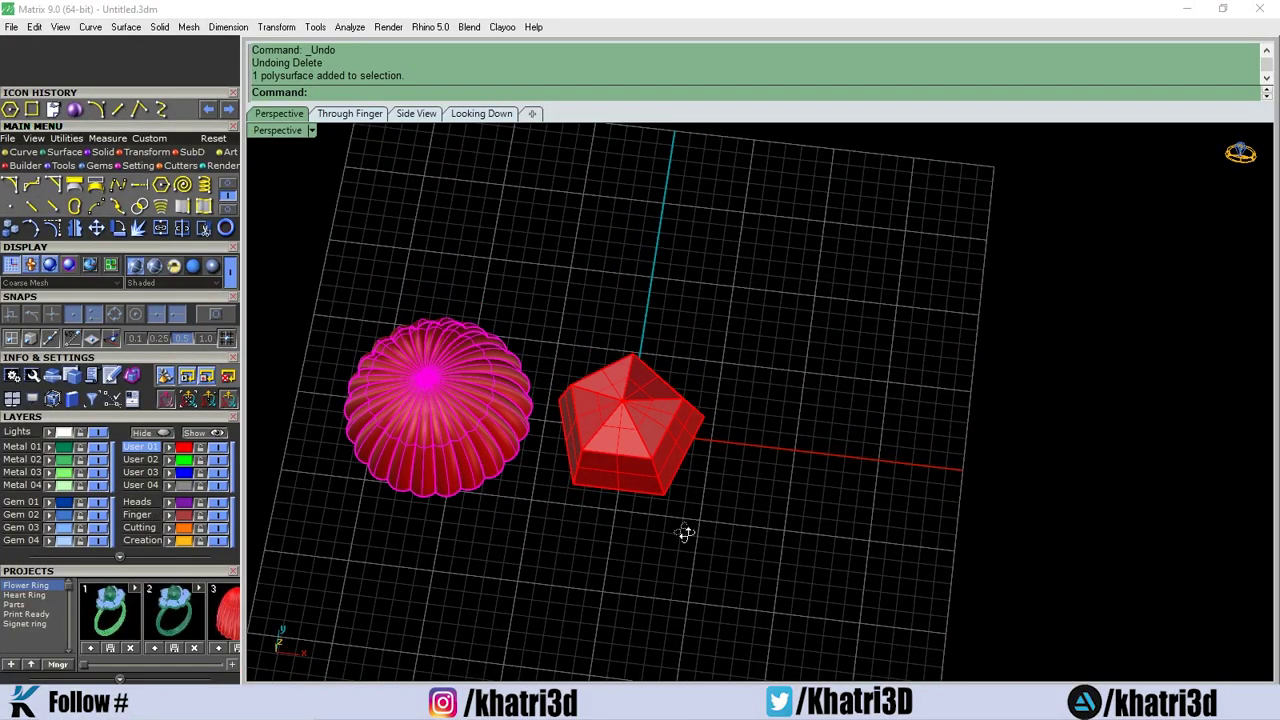
right_click_drag(686, 531, 741, 420)
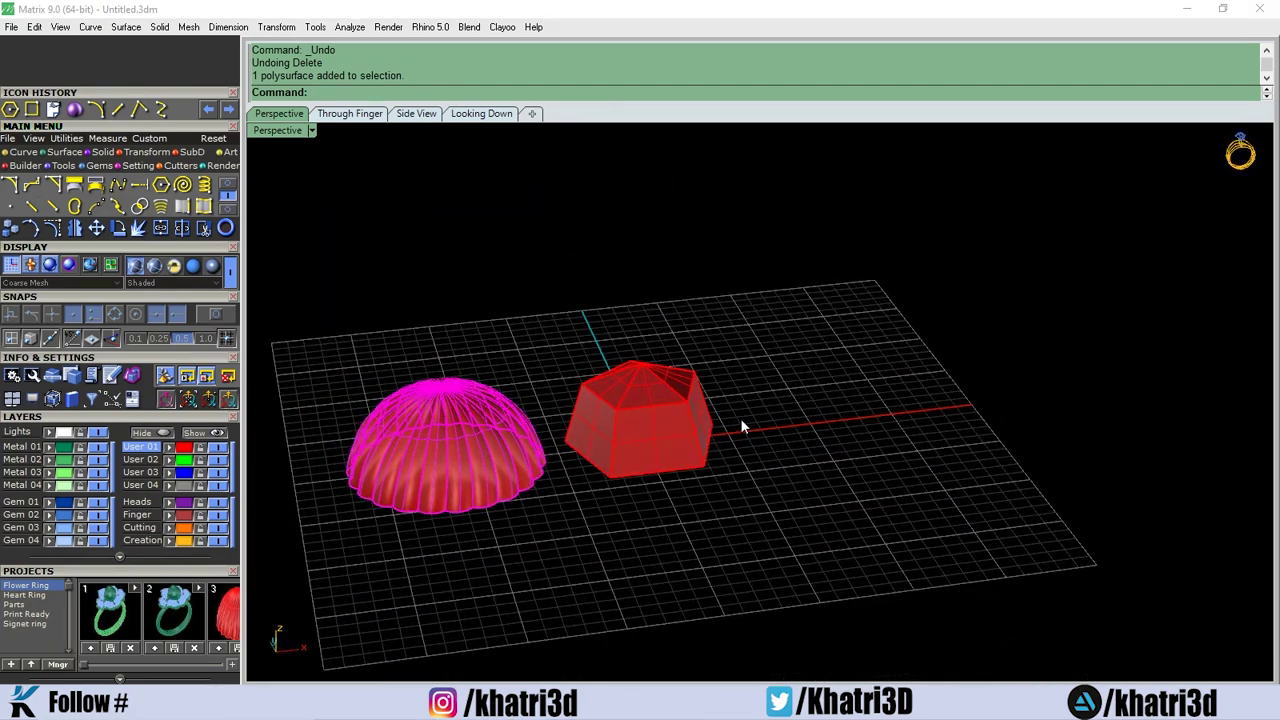